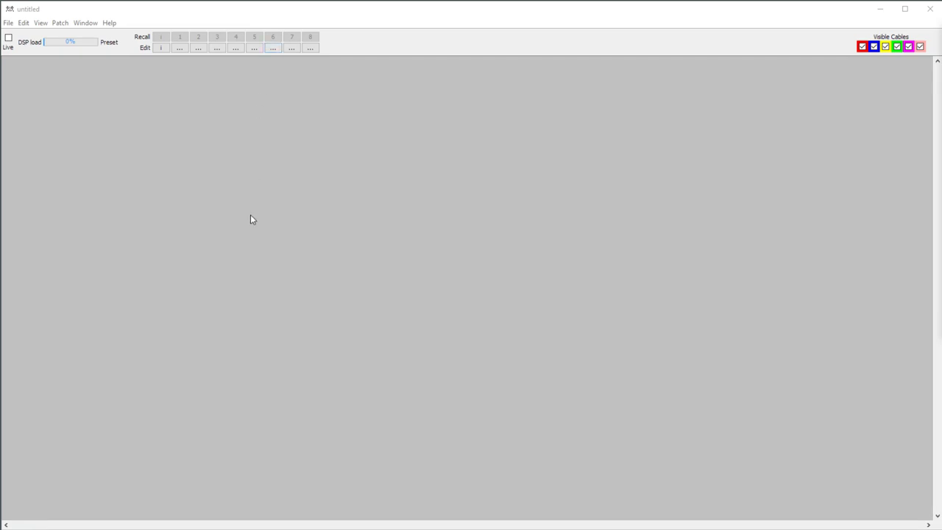
Add an audio/in left object and place it in the upper-left area of the empty patch
{"action": "double_click", "coordinate": [145, 195]}
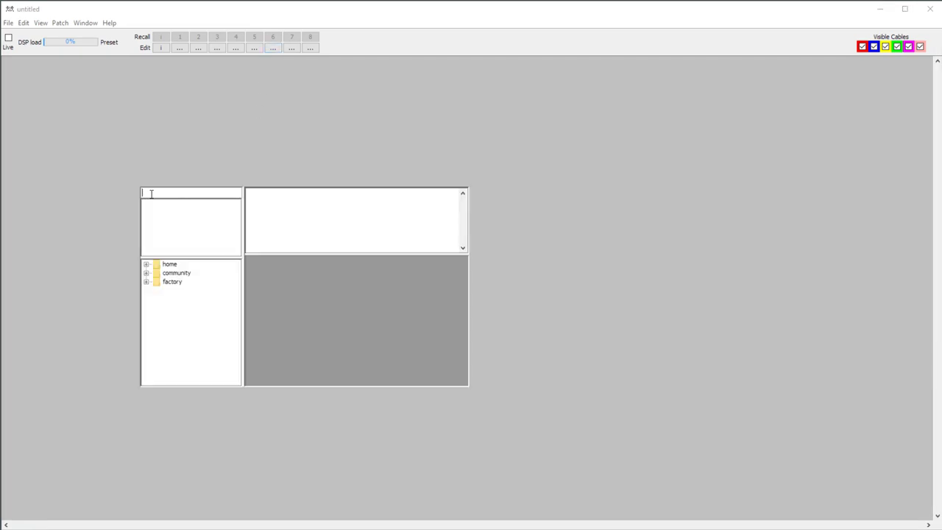
{"action": "type", "text": "audio"}
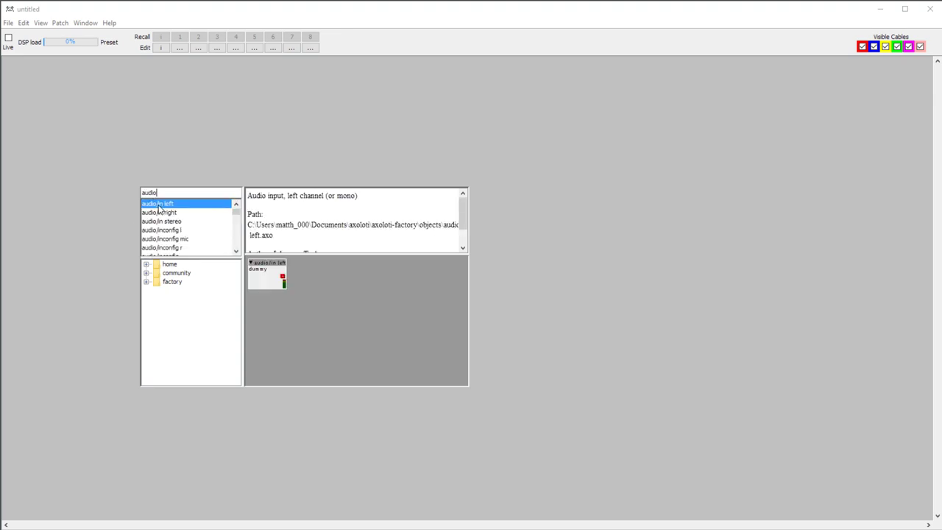
{"action": "double_click", "coordinate": [162, 205]}
{"action": "left_click_drag", "start_coordinate": [157, 186], "coordinate": [114, 161]}
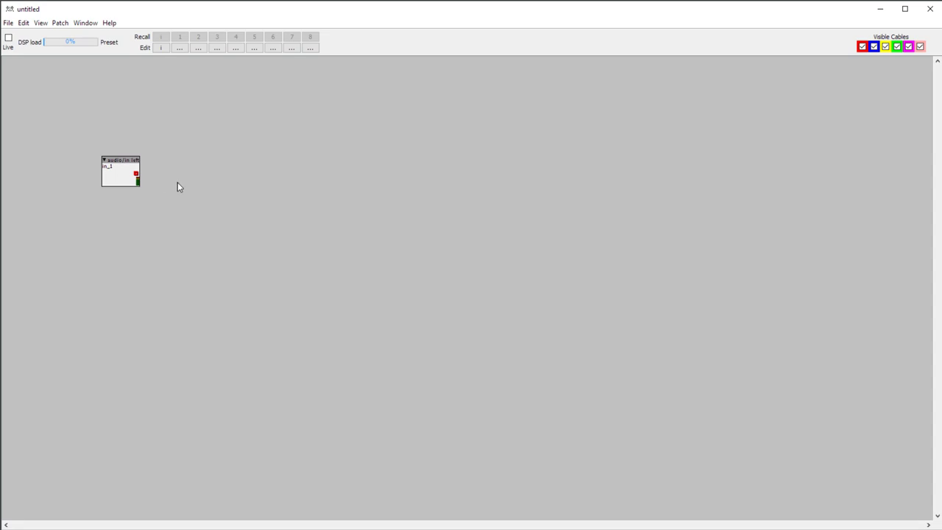
Add a phi/delay/delay write pow out object beside the audio input and connect the input's signal to it
{"action": "double_click", "coordinate": [249, 214]}
{"action": "type", "text": "delay"}
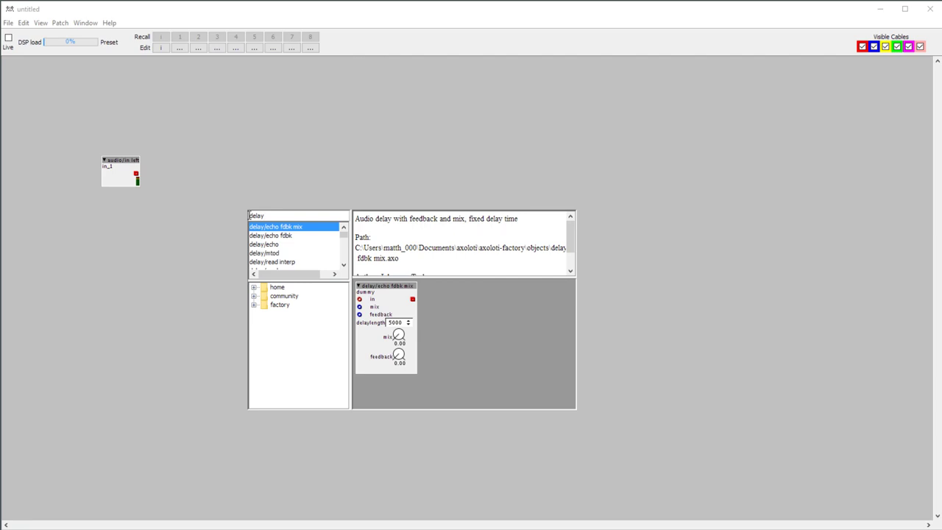
{"action": "type", "text": " w"}
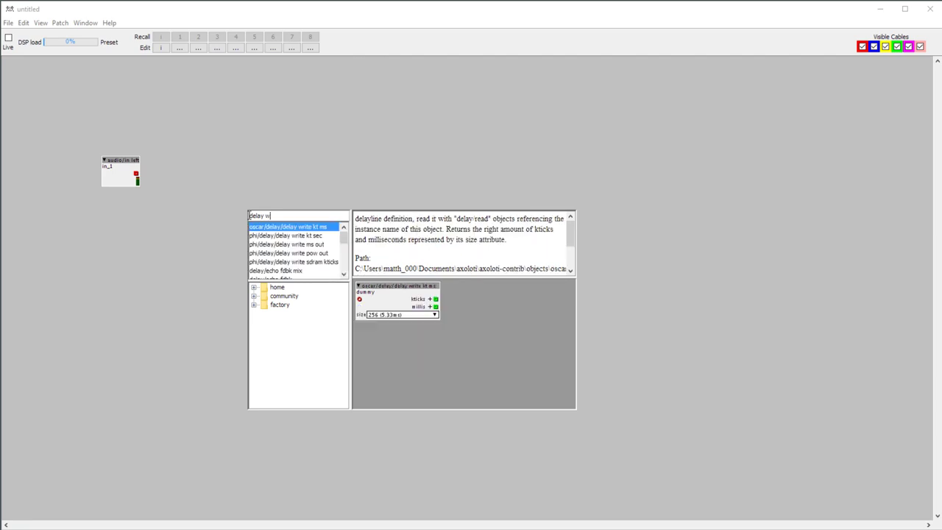
{"action": "type", "text": "ri"}
{"action": "left_click", "coordinate": [303, 254]}
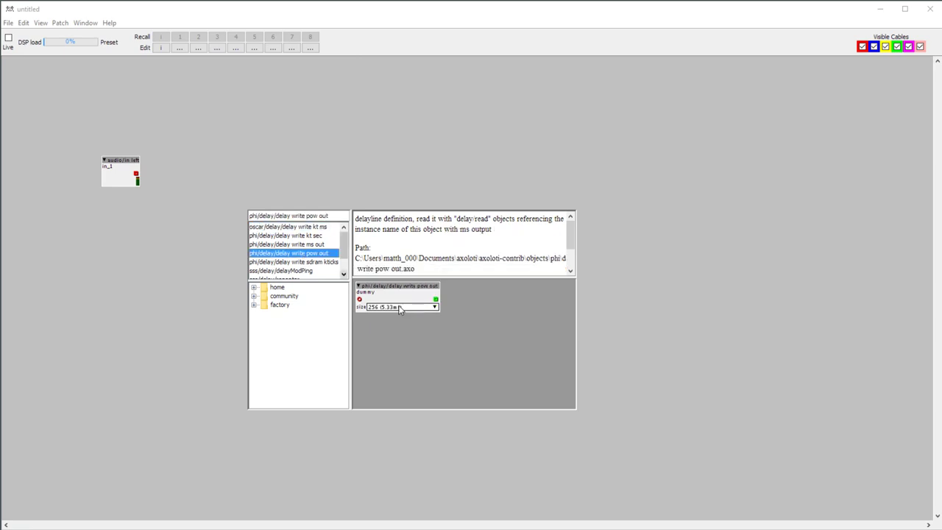
{"action": "double_click", "coordinate": [282, 256]}
{"action": "left_click_drag", "start_coordinate": [282, 215], "coordinate": [228, 162]}
{"action": "left_click_drag", "start_coordinate": [135, 175], "coordinate": [197, 173]}
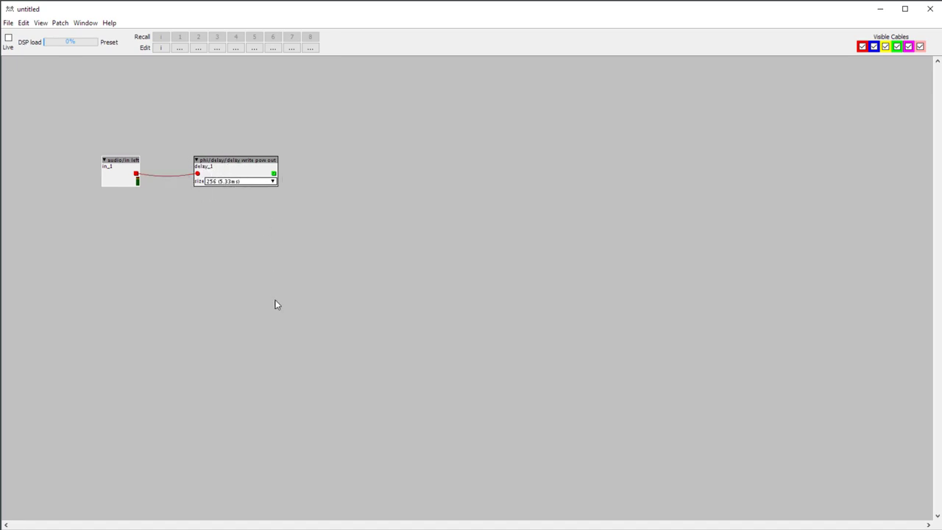
Add an sss/fx/pitchshifterHQ object and place it beside the delay write object
{"action": "double_click", "coordinate": [366, 255]}
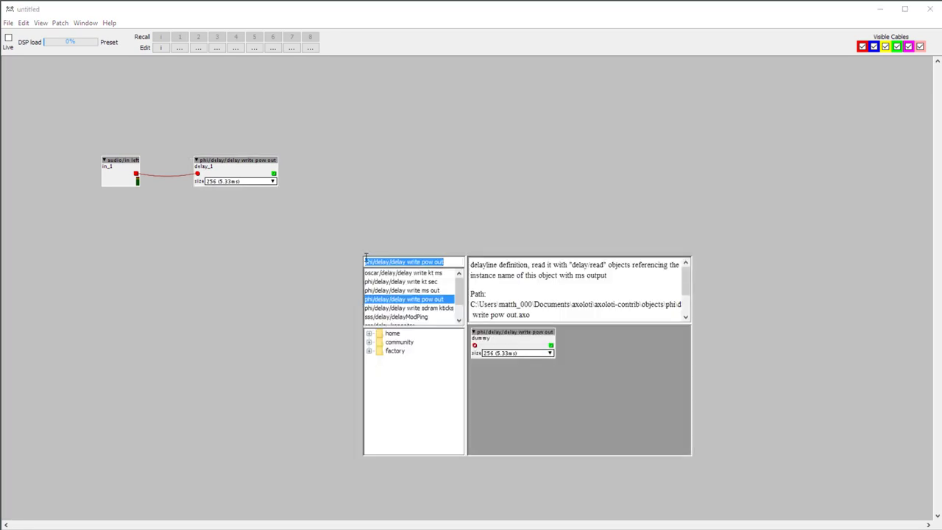
{"action": "type", "text": "pitc"}
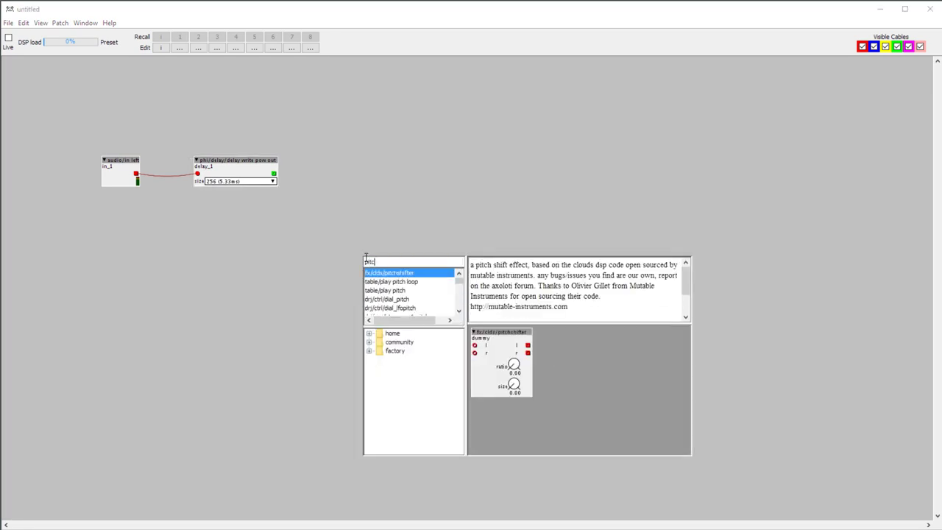
{"action": "type", "text": "hs"}
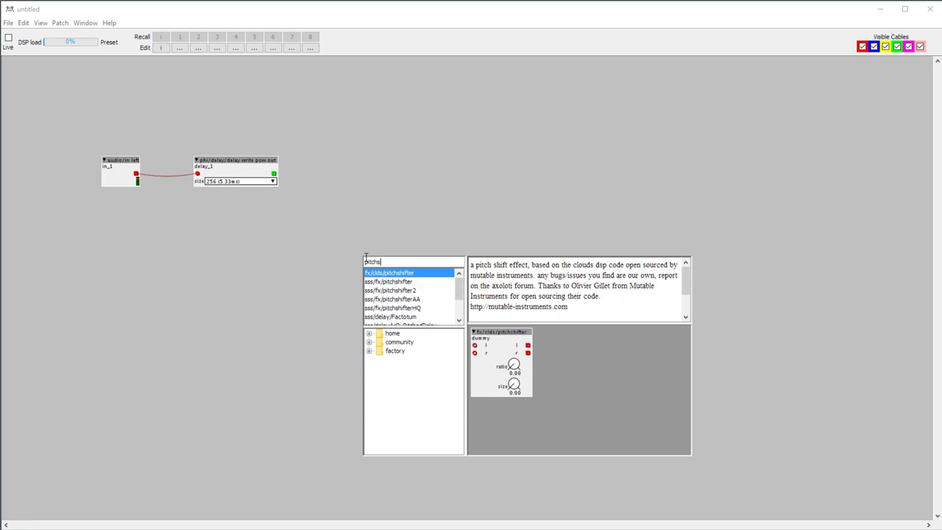
{"action": "left_click", "coordinate": [404, 311]}
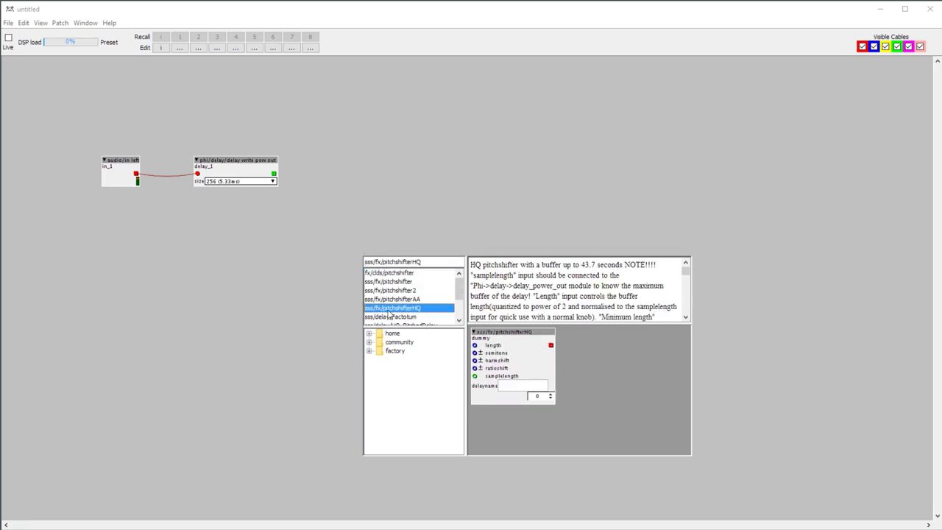
{"action": "double_click", "coordinate": [393, 308]}
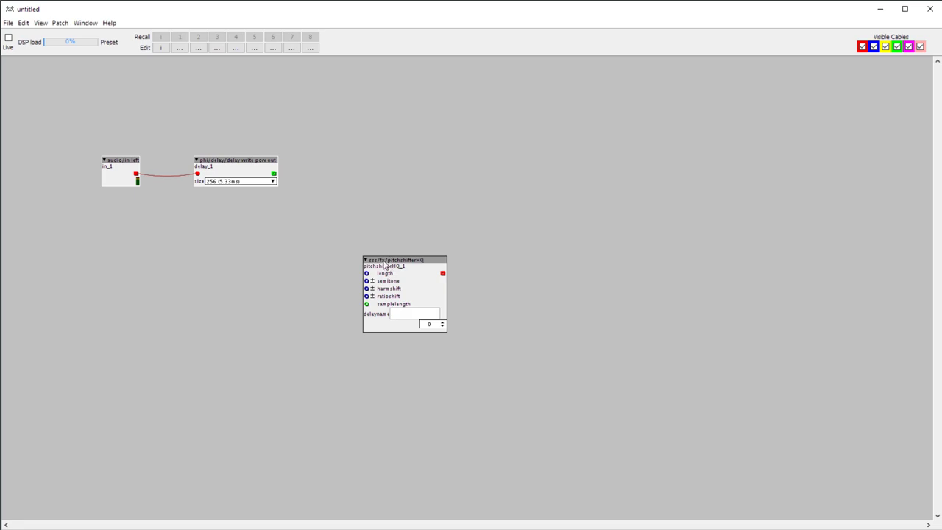
{"action": "left_click_drag", "start_coordinate": [391, 260], "coordinate": [329, 160]}
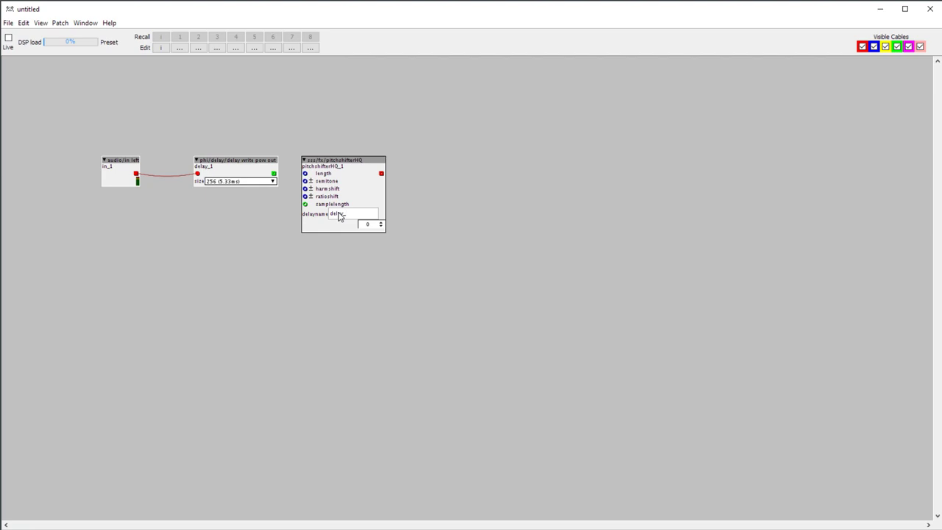
Rename the delay write object to pop and set the pitch shifter's delayname to pop
{"action": "double_click", "coordinate": [212, 169]}
{"action": "left_click_drag", "start_coordinate": [221, 171], "coordinate": [189, 167]}
{"action": "type", "text": "poo"}
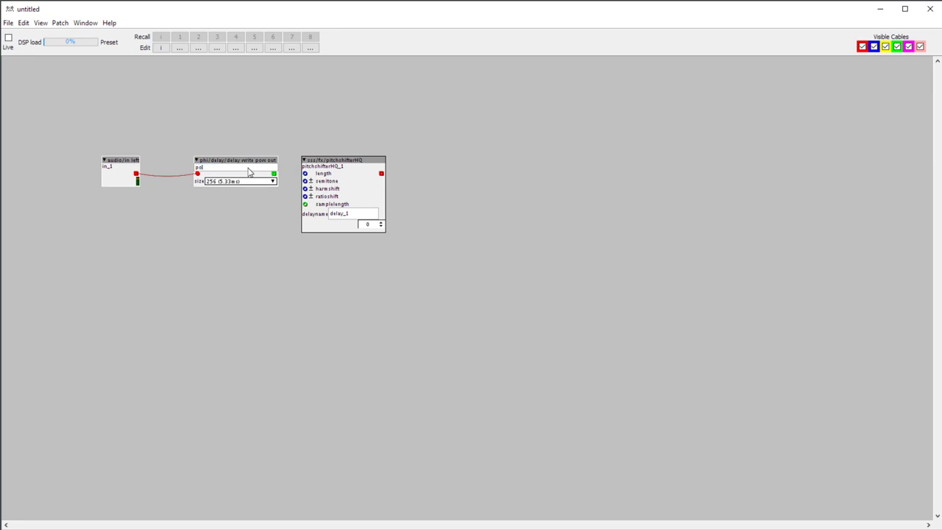
{"action": "left_click", "coordinate": [353, 218]}
{"action": "left_click_drag", "start_coordinate": [353, 217], "coordinate": [330, 214]}
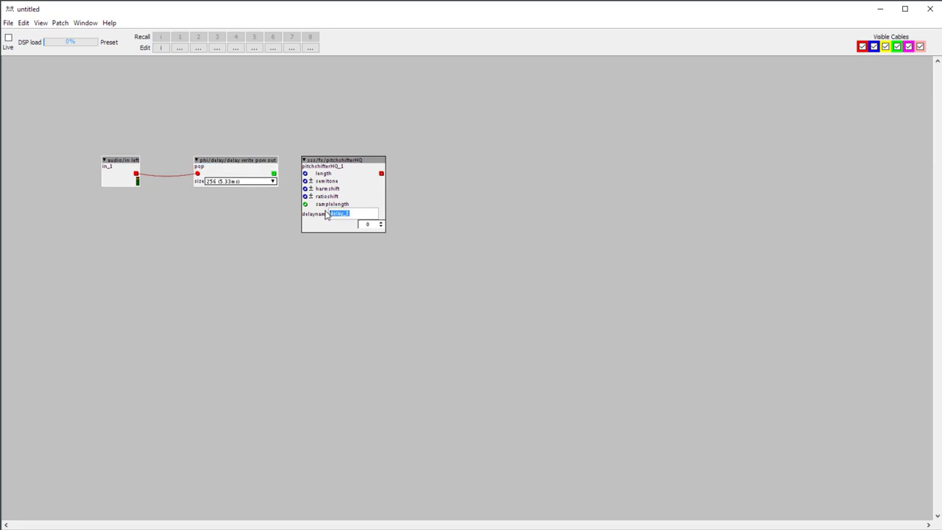
{"action": "type", "text": "pop"}
{"action": "left_click", "coordinate": [385, 287]}
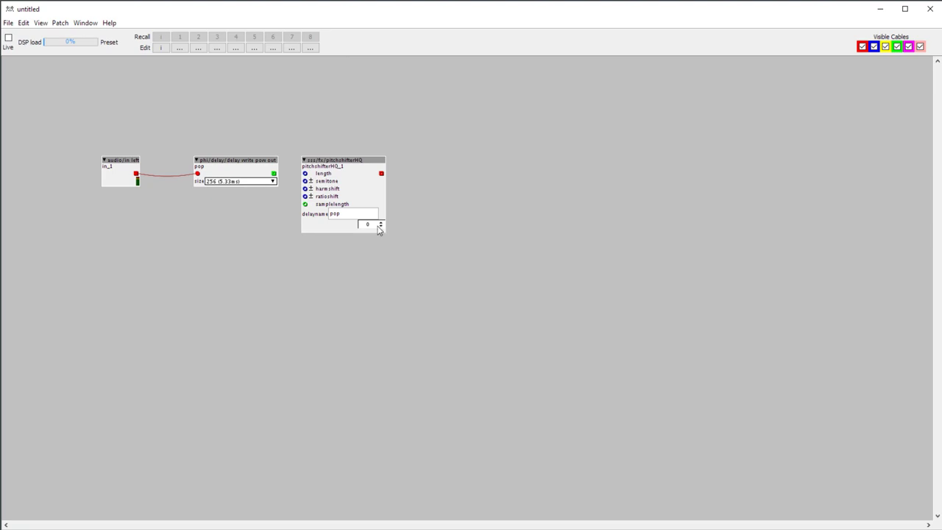
Set the pitch shifter's number attribute to 8 and connect the delay write output to its samplelength inlet
{"action": "left_click", "coordinate": [381, 223]}
{"action": "left_click", "coordinate": [381, 226]}
{"action": "left_click_drag", "start_coordinate": [274, 174], "coordinate": [305, 205]}
Add the audio-rate mix/mix 2 object and connect the pitch shifter's output to its in1
{"action": "double_click", "coordinate": [425, 197]}
{"action": "type", "text": "audio"}
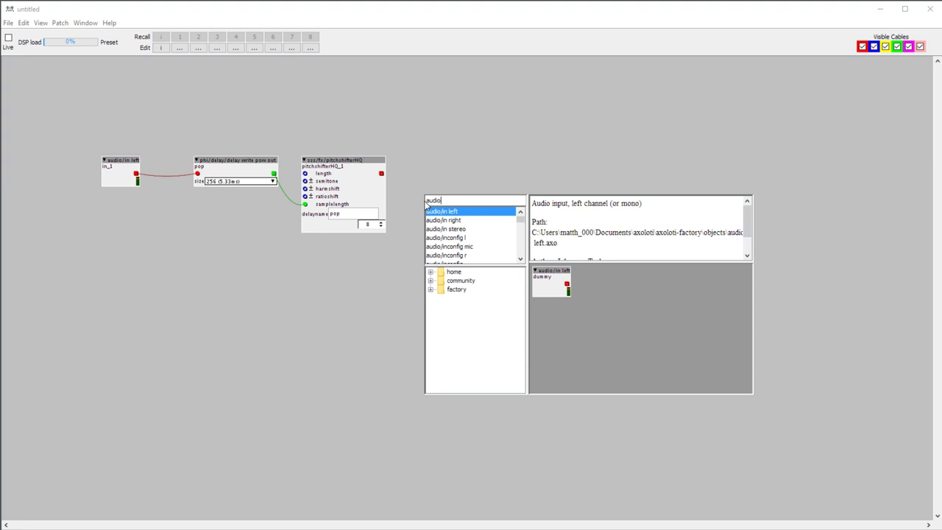
{"action": "key", "text": "BackSpace"}
{"action": "key", "text": "BackSpace"}
{"action": "key", "text": "BackSpace"}
{"action": "key", "text": "BackSpace"}
{"action": "type", "text": "mixer"}
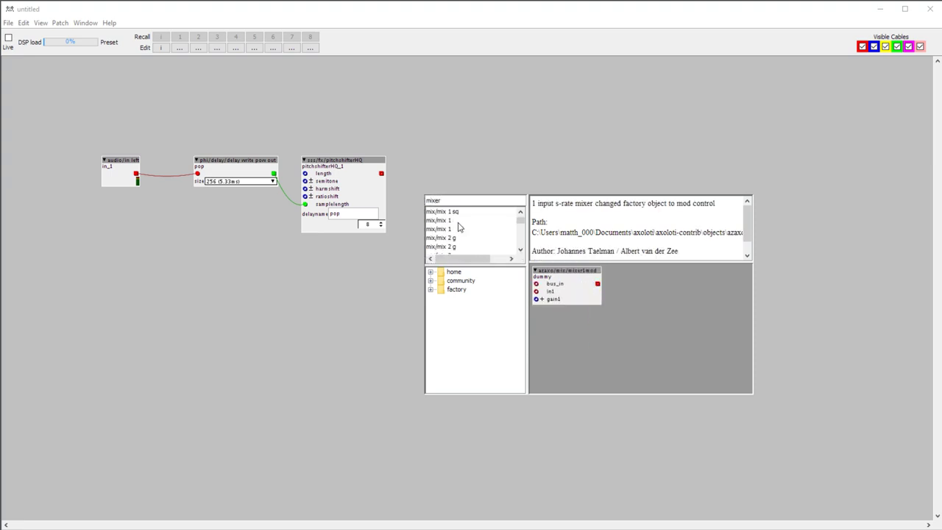
{"action": "left_click", "coordinate": [449, 230]}
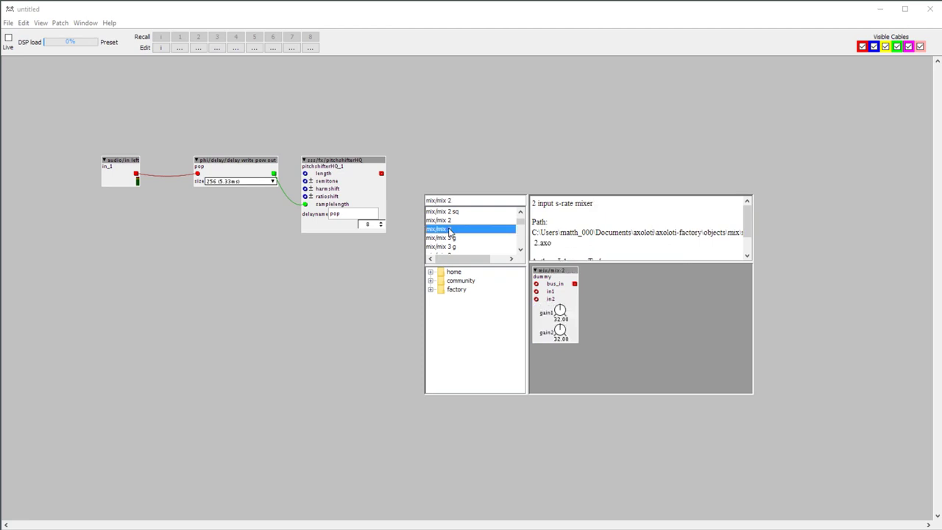
{"action": "double_click", "coordinate": [449, 230]}
{"action": "left_click_drag", "start_coordinate": [381, 174], "coordinate": [434, 219]}
Add an audio/out stereo object fed by the mixer on left and right, and line up the mixer and pitch shifter with it
{"action": "double_click", "coordinate": [532, 242]}
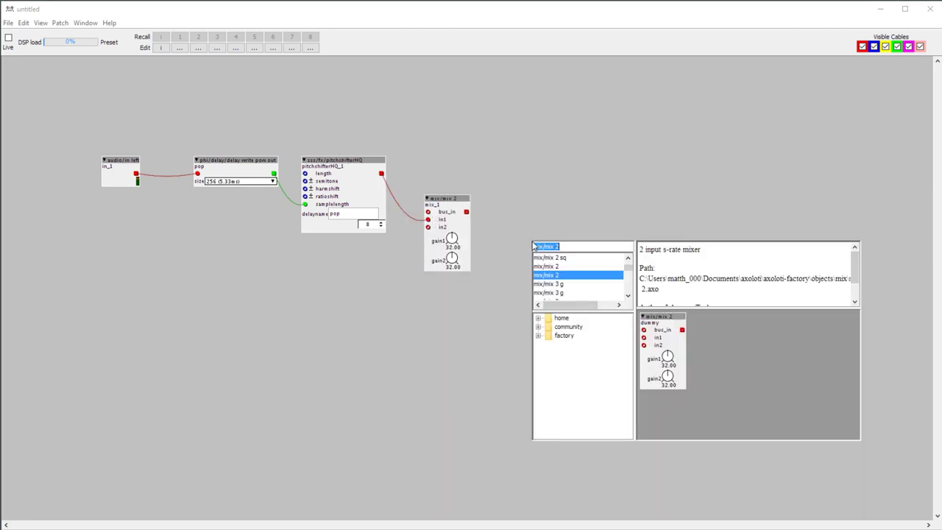
{"action": "type", "text": "audio"}
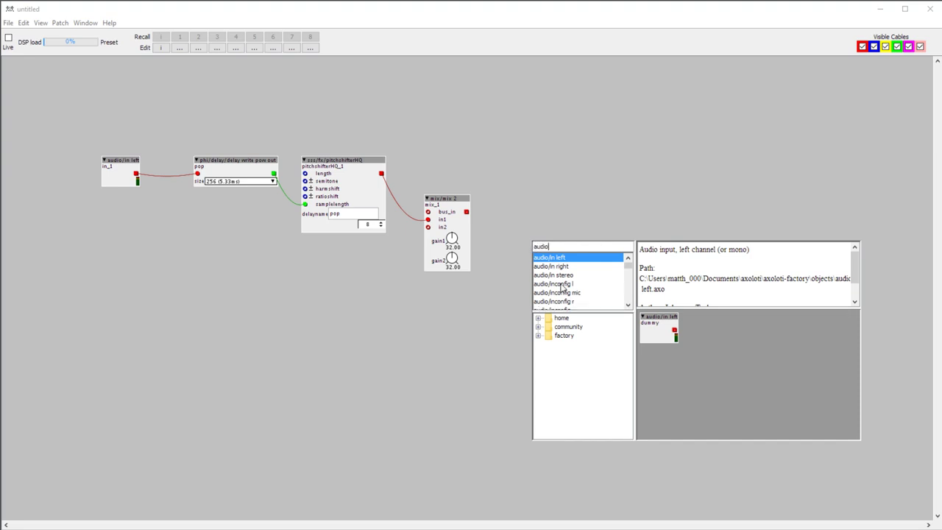
{"action": "scroll", "coordinate": [563, 287], "scroll_direction": "down", "scroll_amount": 2}
{"action": "left_click", "coordinate": [565, 284]}
{"action": "double_click", "coordinate": [565, 284]}
{"action": "mouse_move", "coordinate": [466, 212]}
{"action": "left_mouse_down"}
{"action": "mouse_move", "coordinate": [536, 265]}
{"action": "mouse_move", "coordinate": [466, 212]}
{"action": "left_mouse_up"}
{"action": "left_click_drag", "start_coordinate": [555, 251], "coordinate": [524, 206]}
{"action": "mouse_move", "coordinate": [452, 192]}
{"action": "left_mouse_down"}
{"action": "mouse_move", "coordinate": [528, 217]}
{"action": "mouse_move", "coordinate": [487, 168]}
{"action": "left_mouse_up"}
{"action": "left_click_drag", "start_coordinate": [342, 167], "coordinate": [388, 175]}
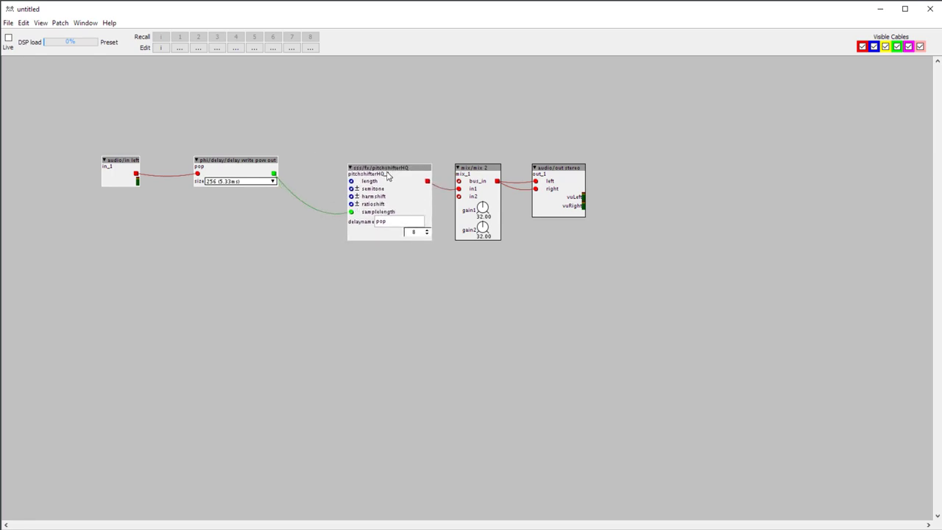
Add a ctrl/dial b below the audio input and connect it to the pitch shifter's semitone inlet
{"action": "double_click", "coordinate": [231, 241]}
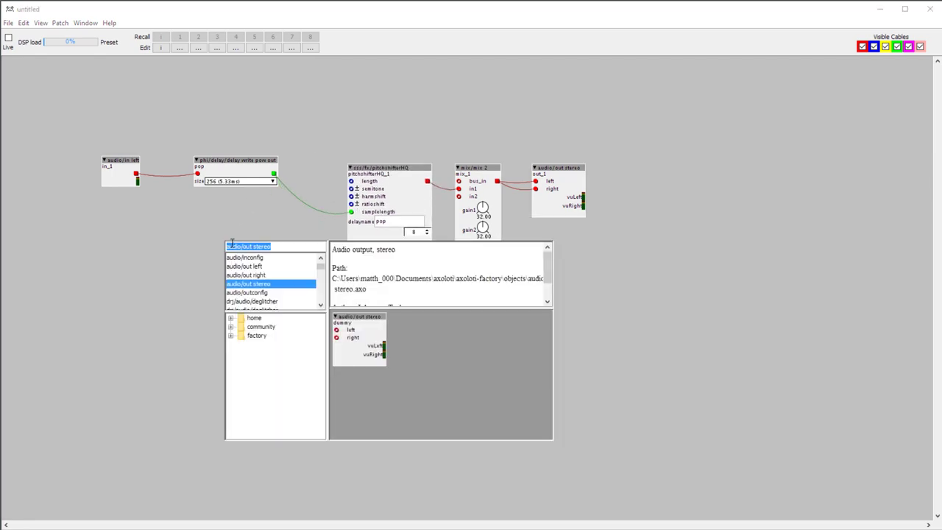
{"action": "type", "text": "dial"}
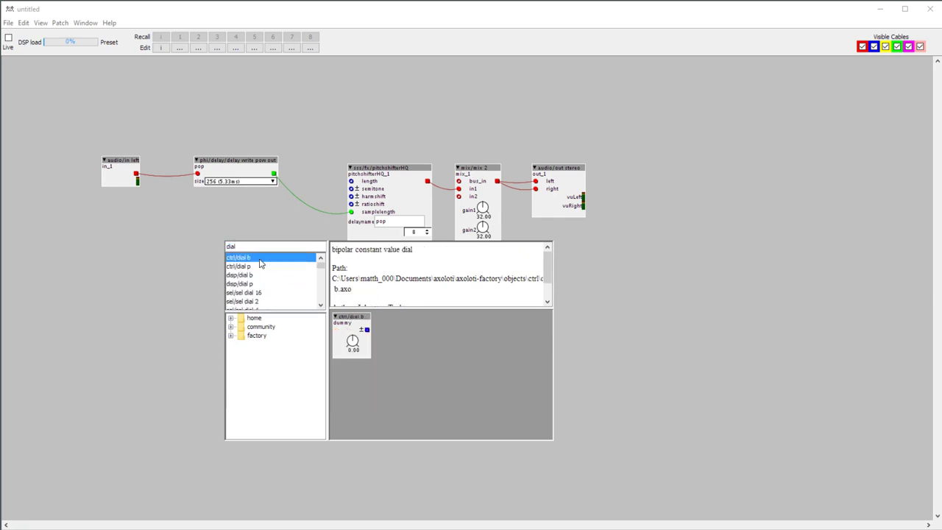
{"action": "left_click", "coordinate": [245, 266]}
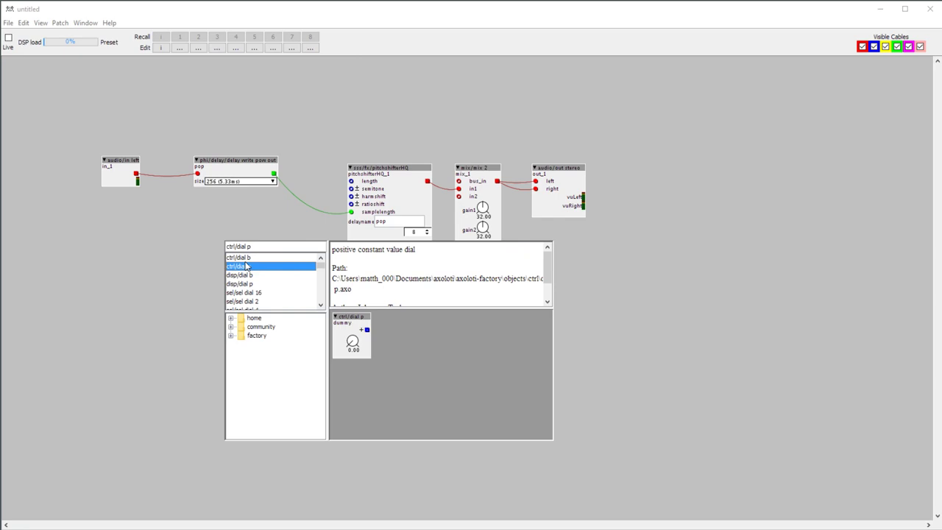
{"action": "left_click", "coordinate": [246, 258]}
{"action": "double_click", "coordinate": [250, 258]}
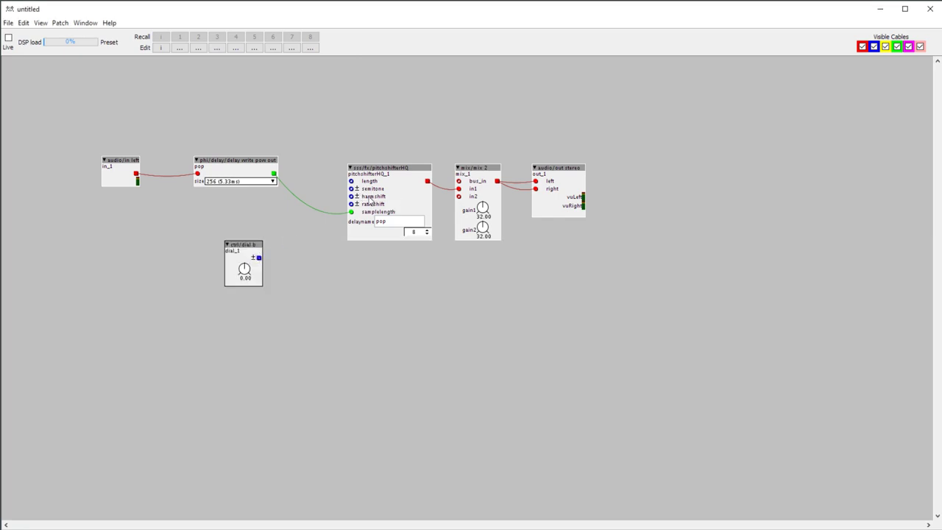
{"action": "left_click_drag", "start_coordinate": [258, 258], "coordinate": [352, 189]}
{"action": "left_click_drag", "start_coordinate": [242, 247], "coordinate": [157, 247]}
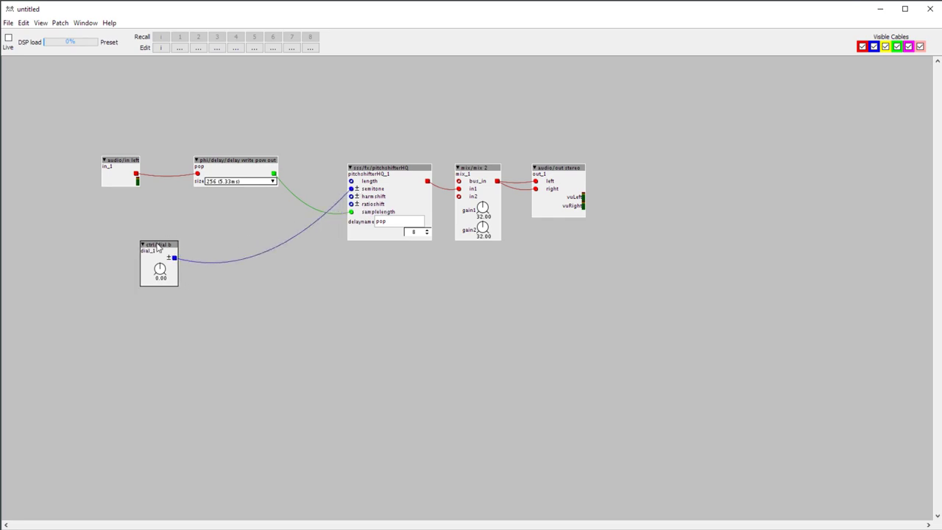
Duplicate the dial into three more in a row and wire them to the pitch shifter's harmshift, ratioshift and length inlets
{"action": "key", "text": "ctrl+v"}
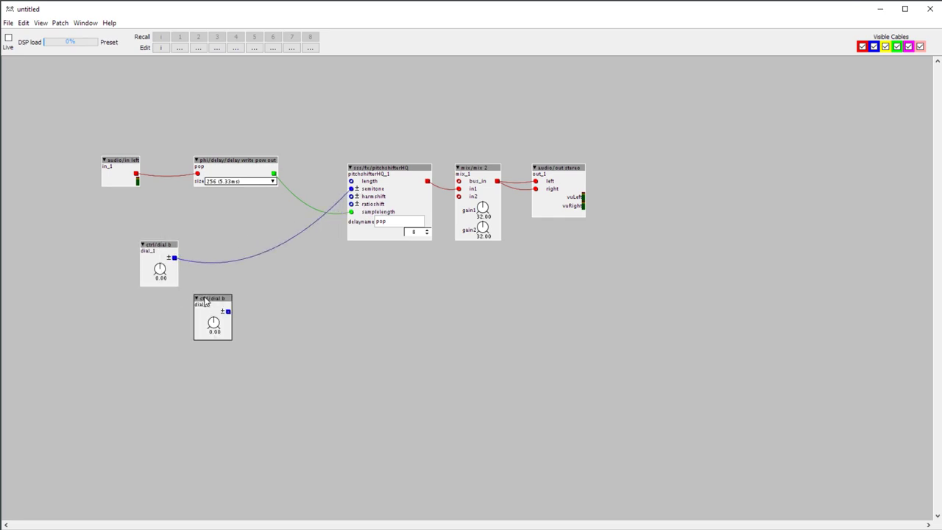
{"action": "left_click_drag", "start_coordinate": [204, 302], "coordinate": [197, 247]}
{"action": "key", "text": "ctrl+v"}
{"action": "mouse_move", "coordinate": [263, 254]}
{"action": "left_mouse_down"}
{"action": "mouse_move", "coordinate": [254, 245]}
{"action": "mouse_move", "coordinate": [230, 261]}
{"action": "mouse_move", "coordinate": [316, 235]}
{"action": "mouse_move", "coordinate": [355, 197]}
{"action": "mouse_move", "coordinate": [159, 262]}
{"action": "mouse_move", "coordinate": [353, 196]}
{"action": "mouse_move", "coordinate": [268, 260]}
{"action": "left_mouse_up"}
{"action": "key", "text": "ctrl+d"}
{"action": "left_click_drag", "start_coordinate": [284, 303], "coordinate": [351, 181]}
Set the length dial to 64.00 and the delay write object's size to 8192 (170ms)
{"action": "left_click_drag", "start_coordinate": [298, 269], "coordinate": [298, 243]}
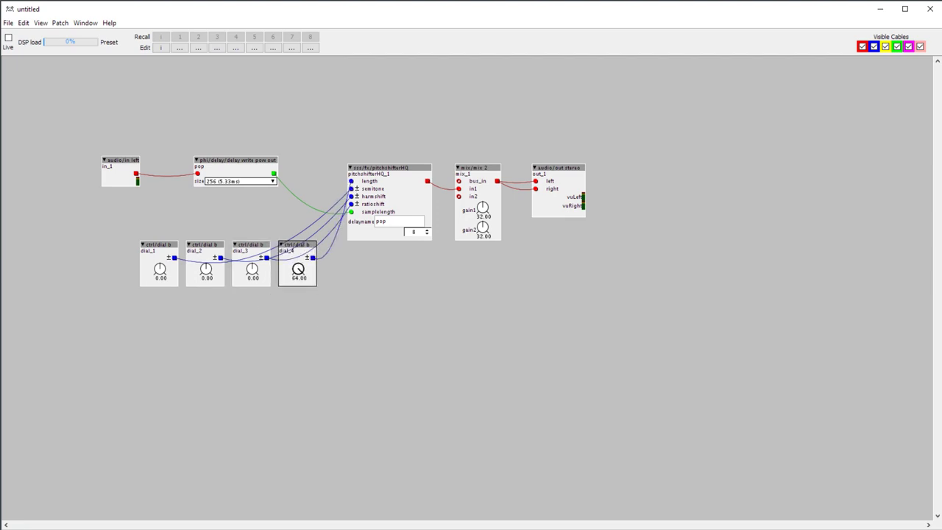
{"action": "left_click", "coordinate": [234, 183]}
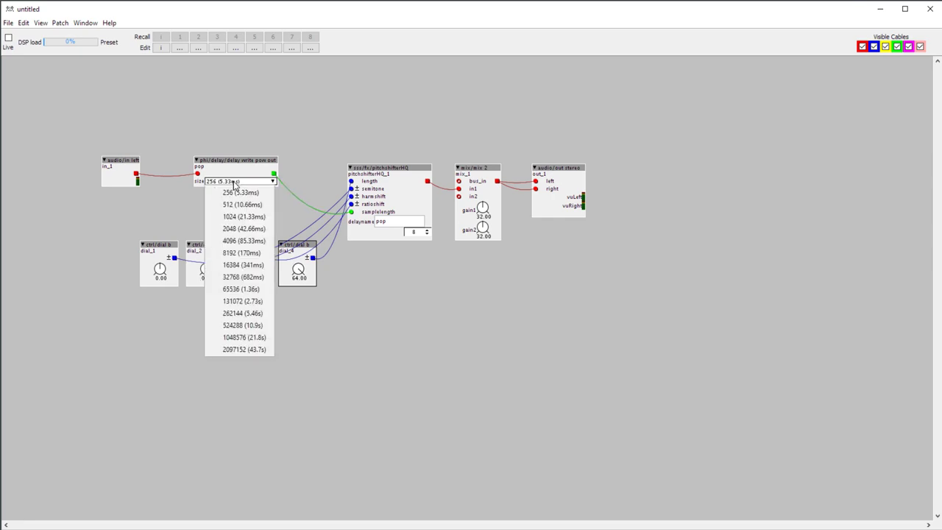
{"action": "left_click", "coordinate": [241, 254]}
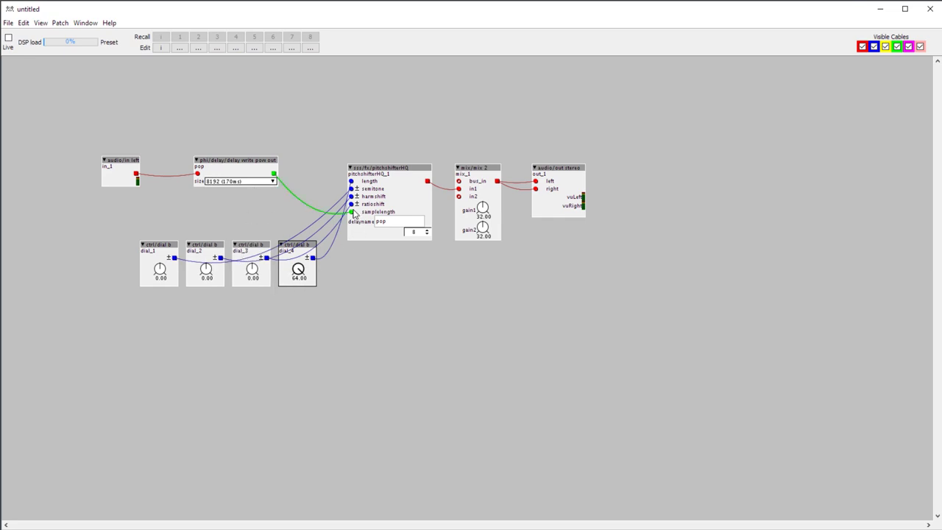
Move the semitone dial beside the audio input and set the ratioshift dial to 8.00
{"action": "left_click_drag", "start_coordinate": [160, 252], "coordinate": [67, 167]}
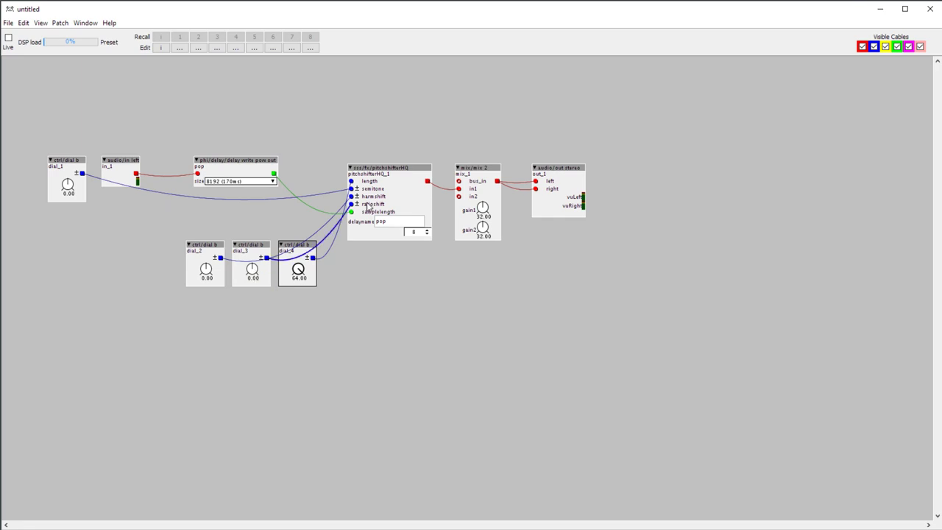
{"action": "left_click_drag", "start_coordinate": [251, 271], "coordinate": [254, 277]}
Run the patch live and raise the mixer's gain1 to 64.00
{"action": "left_click", "coordinate": [8, 39]}
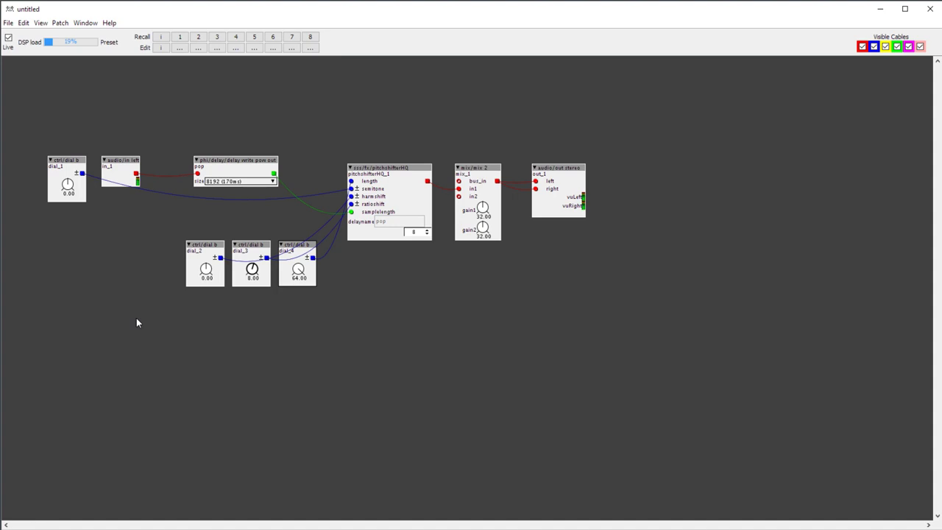
{"action": "left_click", "coordinate": [68, 189]}
{"action": "left_click_drag", "start_coordinate": [483, 209], "coordinate": [482, 188]}
Try out the semitone and ratioshift dials live, leave the semitone dial at -9.00, and stop the patch
{"action": "left_click_drag", "start_coordinate": [68, 185], "coordinate": [68, 191]}
{"action": "left_click_drag", "start_coordinate": [67, 185], "coordinate": [69, 193]}
{"action": "left_click_drag", "start_coordinate": [74, 200], "coordinate": [74, 206]}
{"action": "left_click_drag", "start_coordinate": [256, 272], "coordinate": [256, 278]}
{"action": "mouse_move", "coordinate": [70, 193]}
{"action": "left_mouse_down"}
{"action": "mouse_move", "coordinate": [63, 204]}
{"action": "mouse_move", "coordinate": [68, 195]}
{"action": "left_mouse_up"}
{"action": "left_click_drag", "start_coordinate": [66, 193], "coordinate": [69, 196]}
{"action": "left_click", "coordinate": [8, 36]}
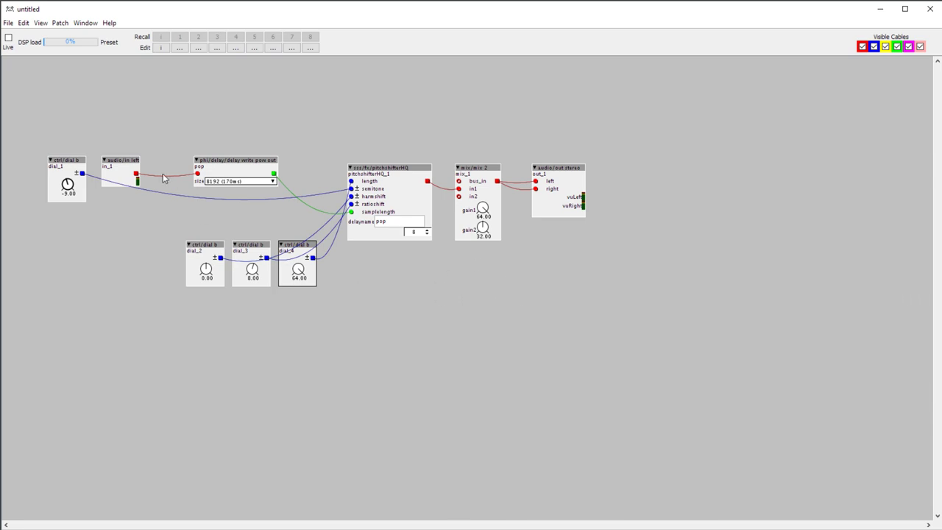
Search the object library for reverbs and add the fx/rngs/reverb object below the mixer
{"action": "double_click", "coordinate": [456, 312]}
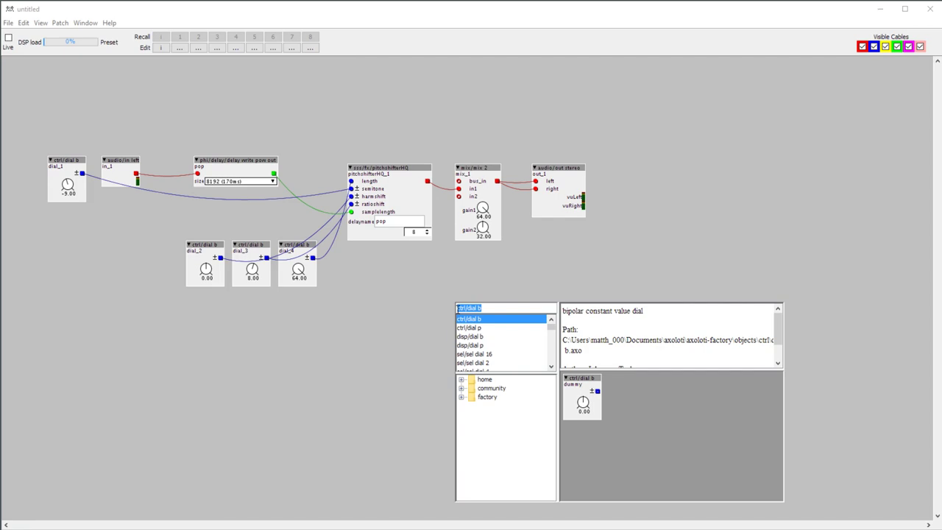
{"action": "type", "text": "reve"}
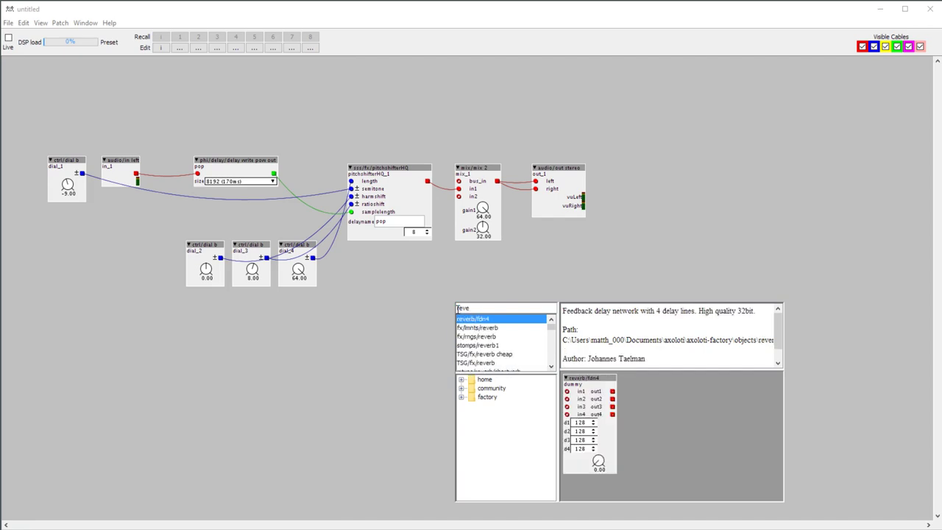
{"action": "left_click", "coordinate": [484, 337]}
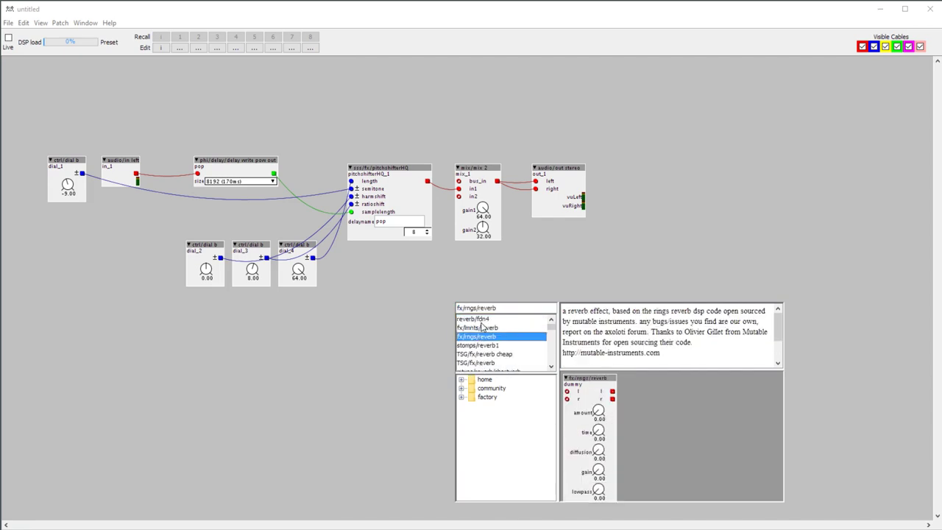
{"action": "left_click", "coordinate": [484, 328]}
{"action": "double_click", "coordinate": [485, 340]}
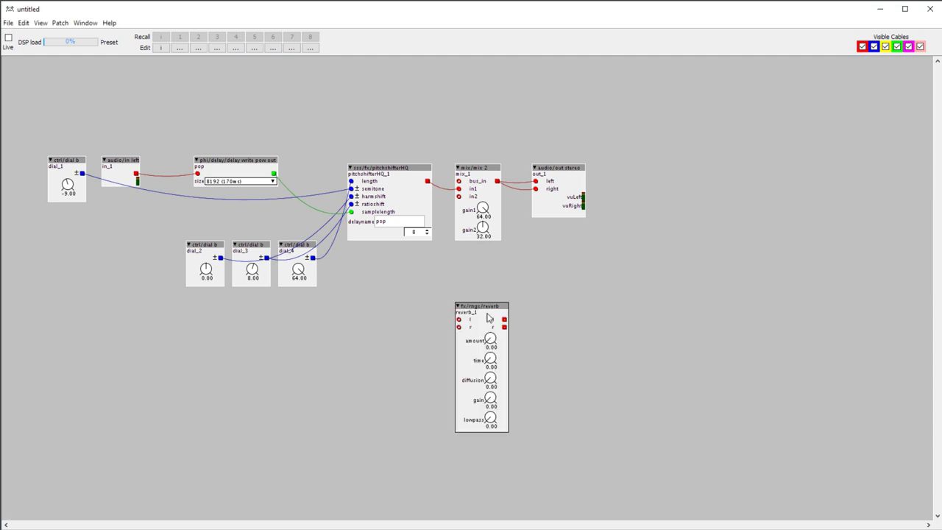
Insert the reverb between the mixer and the stereo output, wire both its channels through, and leave space before the output
{"action": "left_click_drag", "start_coordinate": [549, 171], "coordinate": [642, 171]}
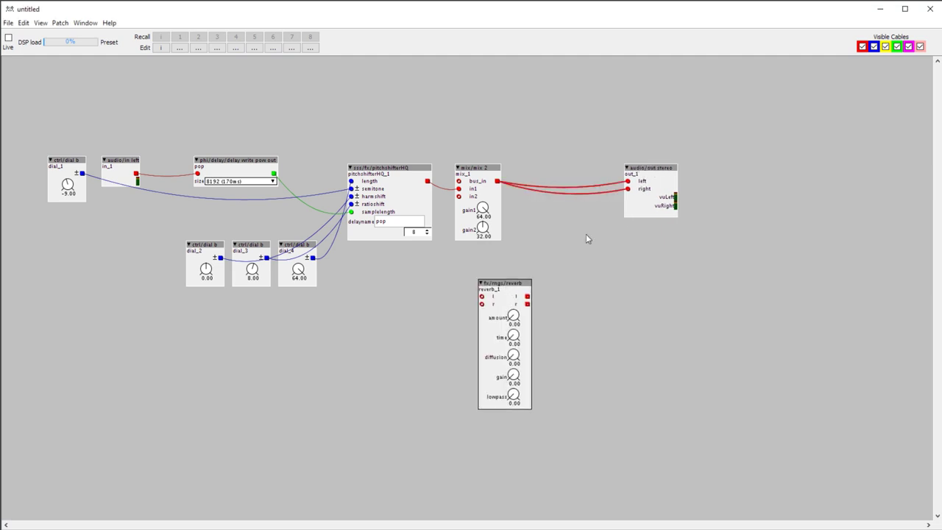
{"action": "left_click_drag", "start_coordinate": [517, 284], "coordinate": [586, 169]}
{"action": "left_click_drag", "start_coordinate": [498, 180], "coordinate": [637, 170]}
{"action": "right_click", "coordinate": [624, 175]}
{"action": "left_click", "coordinate": [652, 151]}
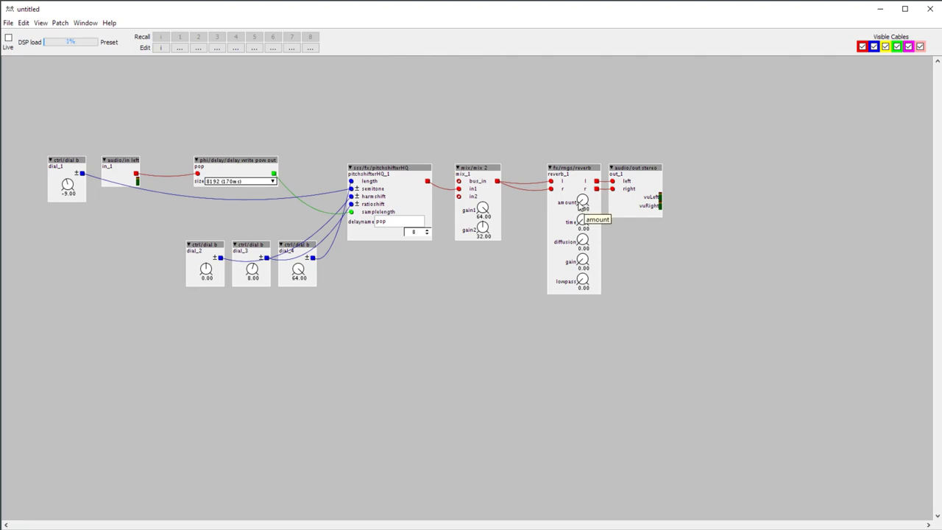
{"action": "left_click_drag", "start_coordinate": [621, 176], "coordinate": [722, 174]}
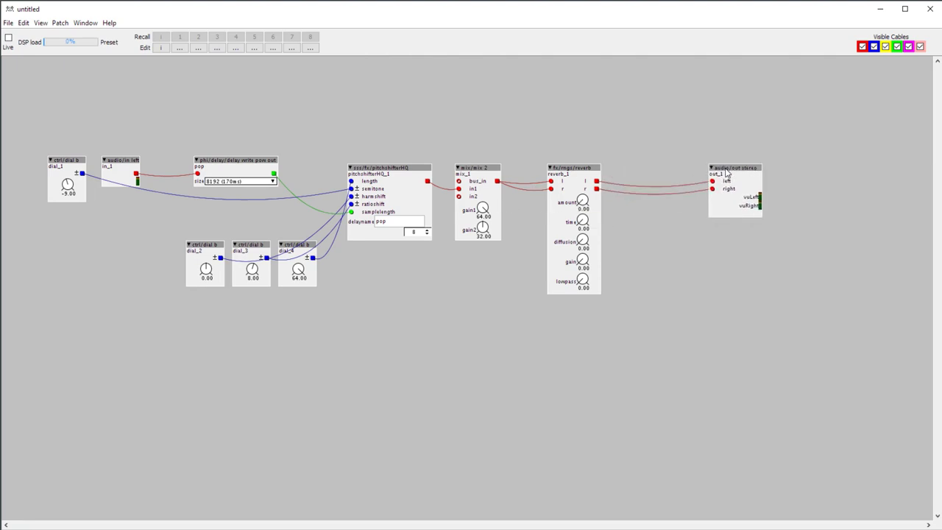
{"action": "left_click_drag", "start_coordinate": [585, 151], "coordinate": [546, 311]}
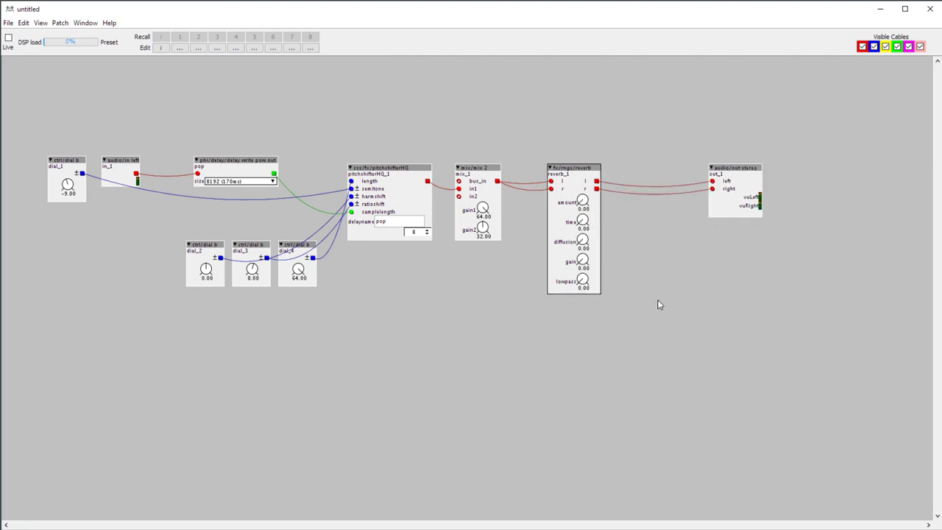
{"action": "key", "text": "ctrl+d"}
{"action": "left_click_drag", "start_coordinate": [668, 303], "coordinate": [653, 173]}
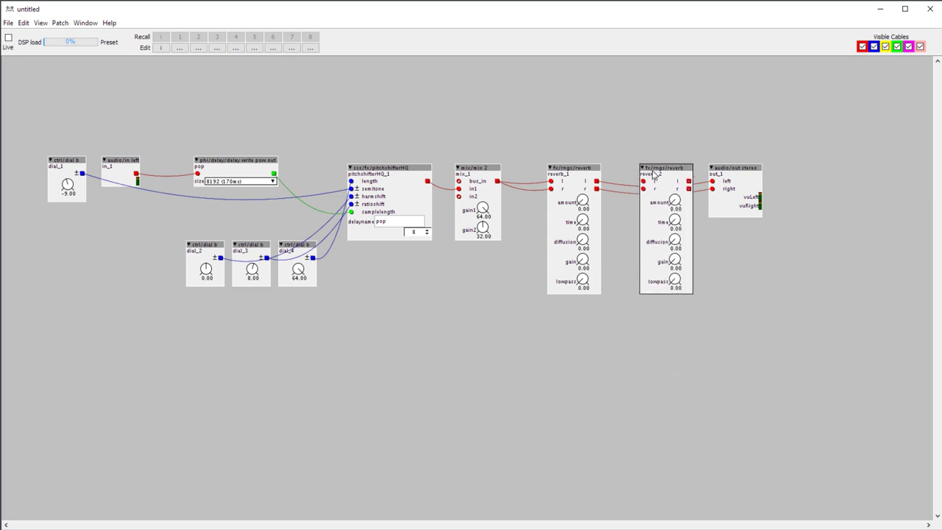
{"action": "left_click_drag", "start_coordinate": [595, 189], "coordinate": [642, 189]}
{"action": "key", "text": "Delete"}
Duplicate the mixer after the reverb, feed it the audio input on in1 and the reverb's l output on in2, and wire it to the output
{"action": "left_click", "coordinate": [472, 236]}
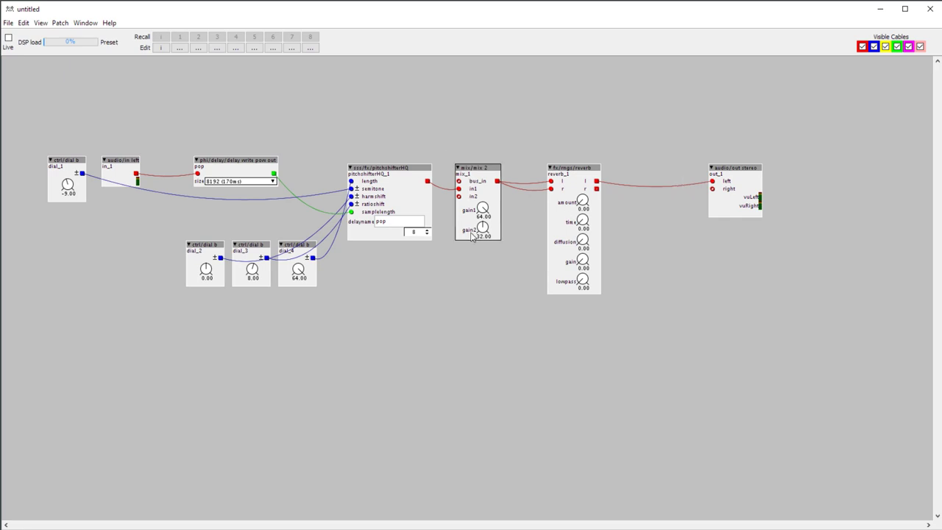
{"action": "key", "text": "ctrl+d"}
{"action": "left_click_drag", "start_coordinate": [580, 240], "coordinate": [712, 185]}
{"action": "left_click_drag", "start_coordinate": [619, 189], "coordinate": [134, 175]}
{"action": "left_click_drag", "start_coordinate": [619, 200], "coordinate": [599, 184]}
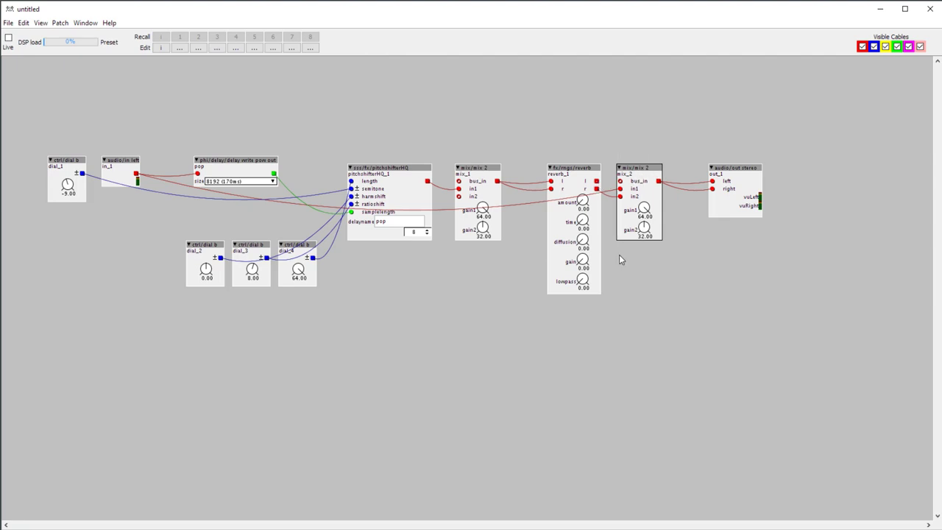
Add another mixer copy fed by the audio input and the reverb's r output, and set the reverb amount to 42.00
{"action": "key", "text": "ctrl+d"}
{"action": "left_click_drag", "start_coordinate": [726, 259], "coordinate": [714, 169]}
{"action": "left_click_drag", "start_coordinate": [682, 196], "coordinate": [595, 189]}
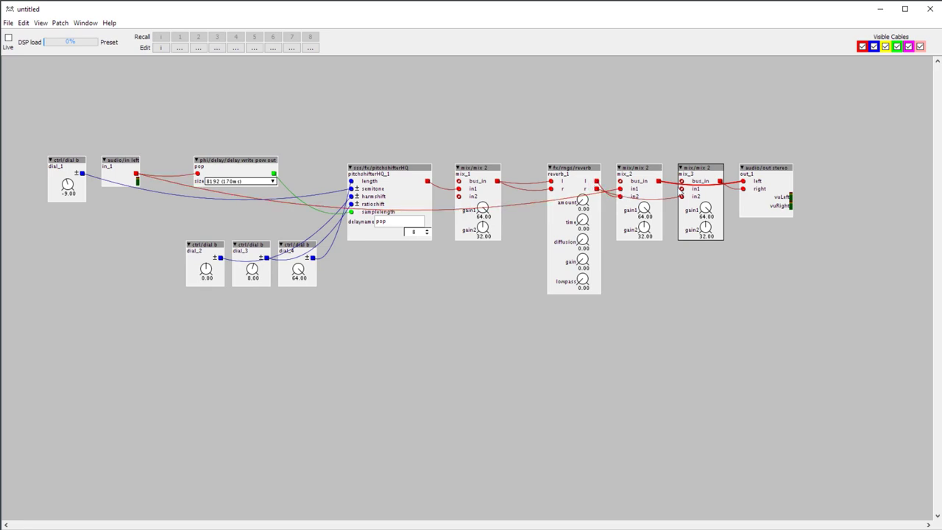
{"action": "left_click_drag", "start_coordinate": [681, 189], "coordinate": [136, 175]}
{"action": "left_click_drag", "start_coordinate": [582, 200], "coordinate": [581, 161]}
{"action": "left_click", "coordinate": [576, 172]}
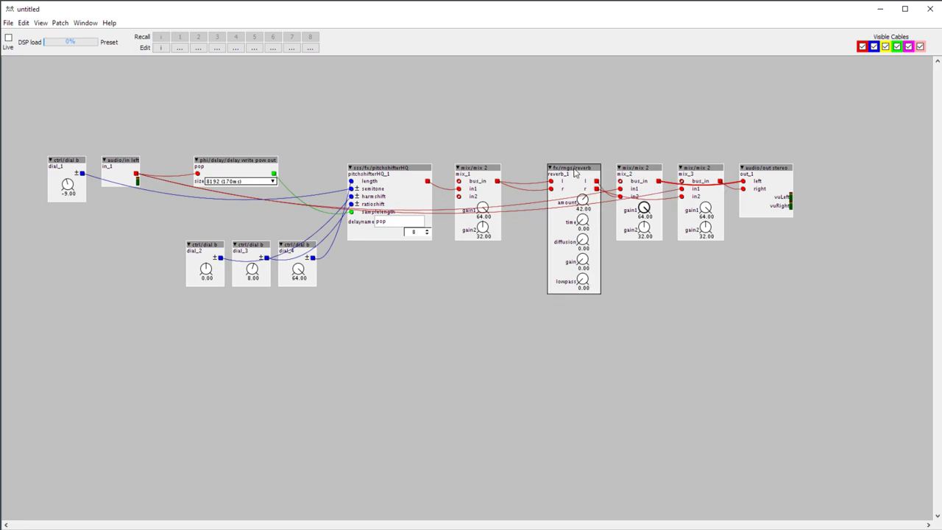
{"action": "double_click", "coordinate": [475, 311]}
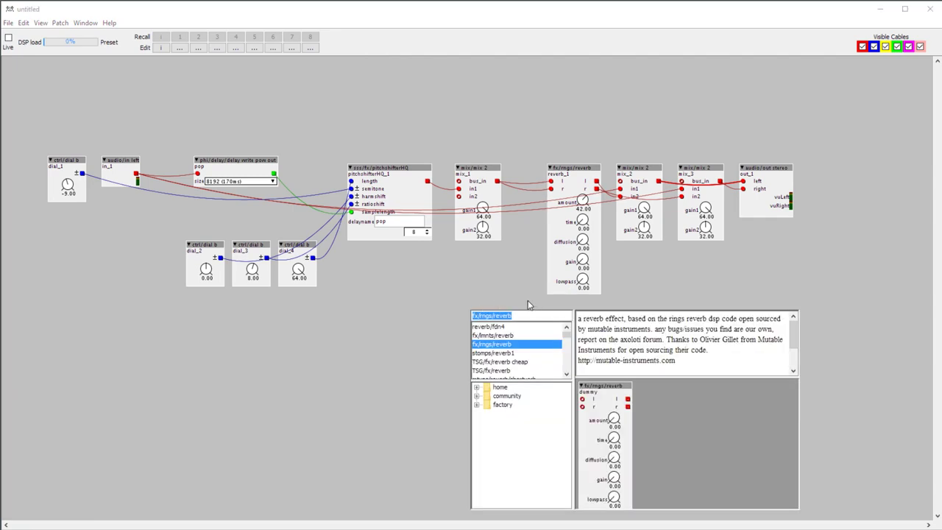
{"action": "type", "text": "re"}
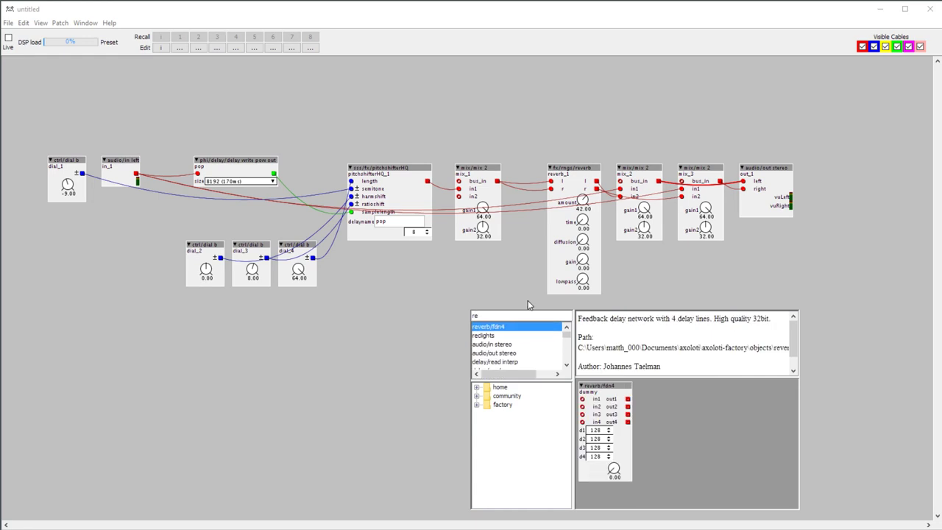
{"action": "type", "text": "ver"}
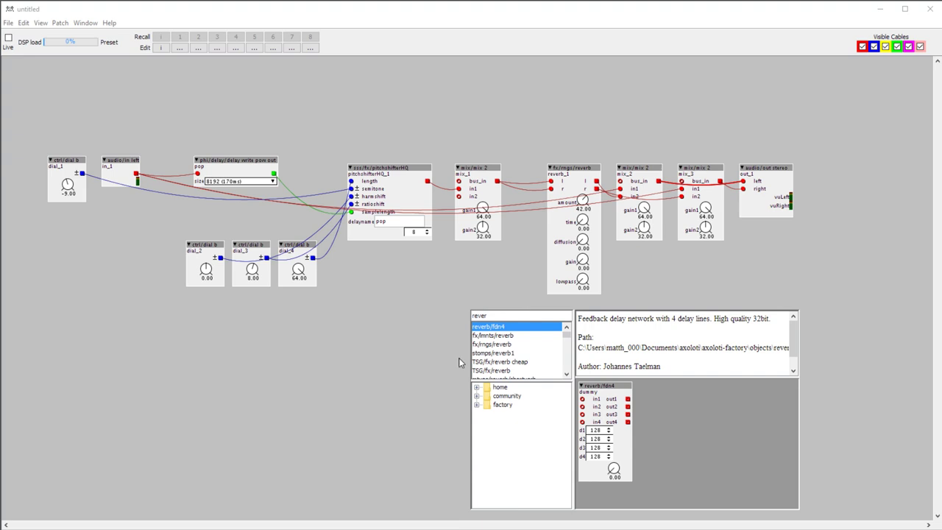
{"action": "left_click", "coordinate": [499, 337]}
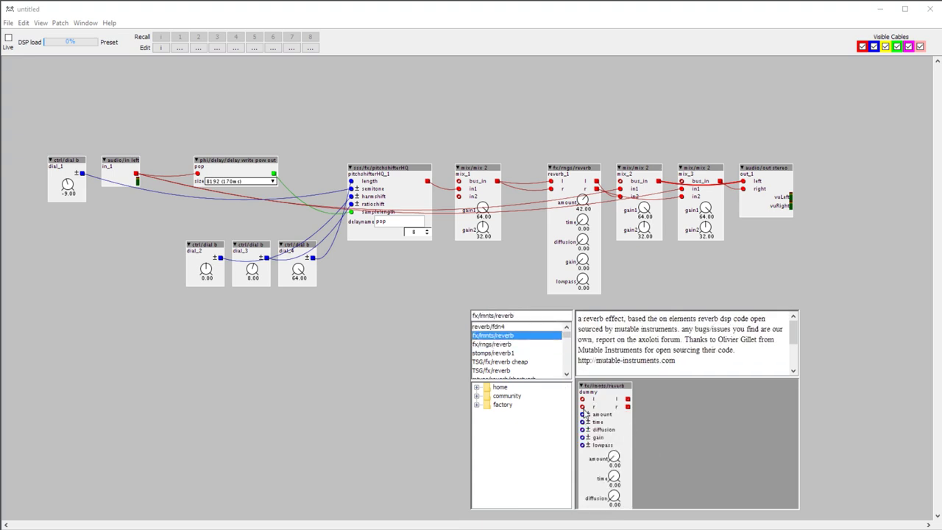
{"action": "left_click", "coordinate": [498, 344]}
{"action": "left_click", "coordinate": [499, 335]}
{"action": "key", "text": "Return"}
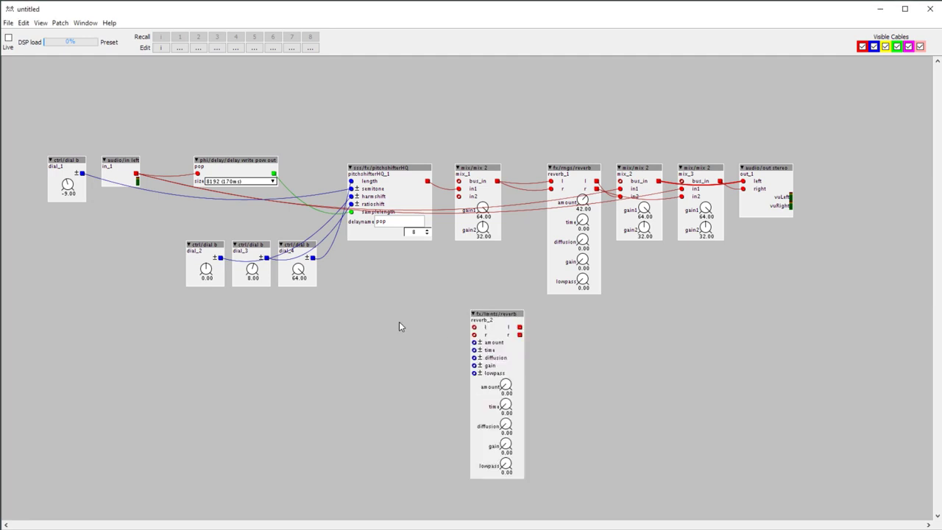
{"action": "left_click", "coordinate": [484, 368]}
{"action": "key", "text": "Delete"}
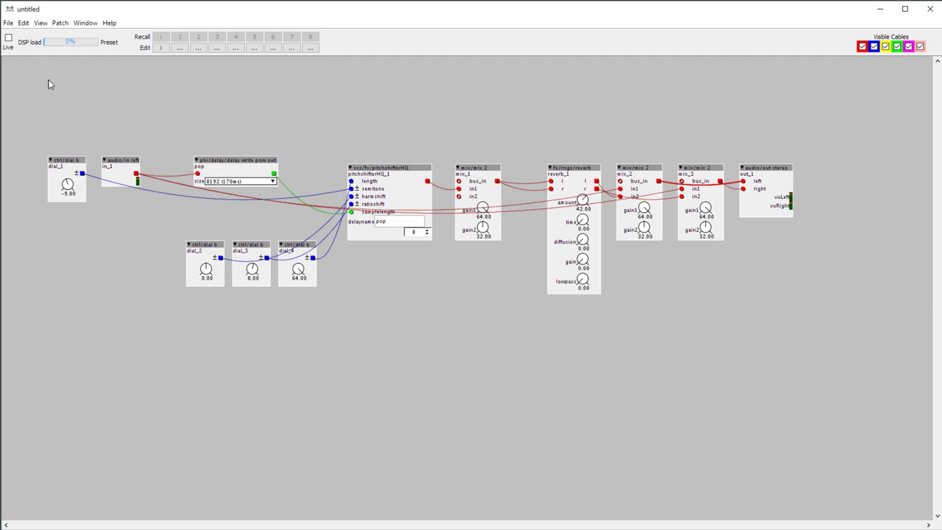
Run the patch live and set the reverb's amount to 64.00, time 42.00, diffusion 29.00, gain 28.00 and lowpass 64.00
{"action": "left_click", "coordinate": [8, 37]}
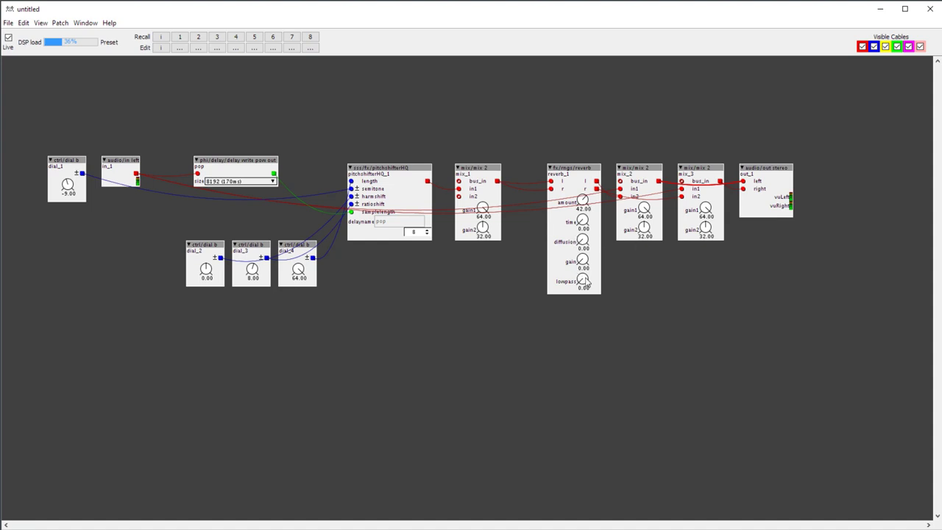
{"action": "mouse_move", "coordinate": [582, 200]}
{"action": "left_mouse_down"}
{"action": "mouse_move", "coordinate": [581, 210]}
{"action": "mouse_move", "coordinate": [582, 192]}
{"action": "left_mouse_up"}
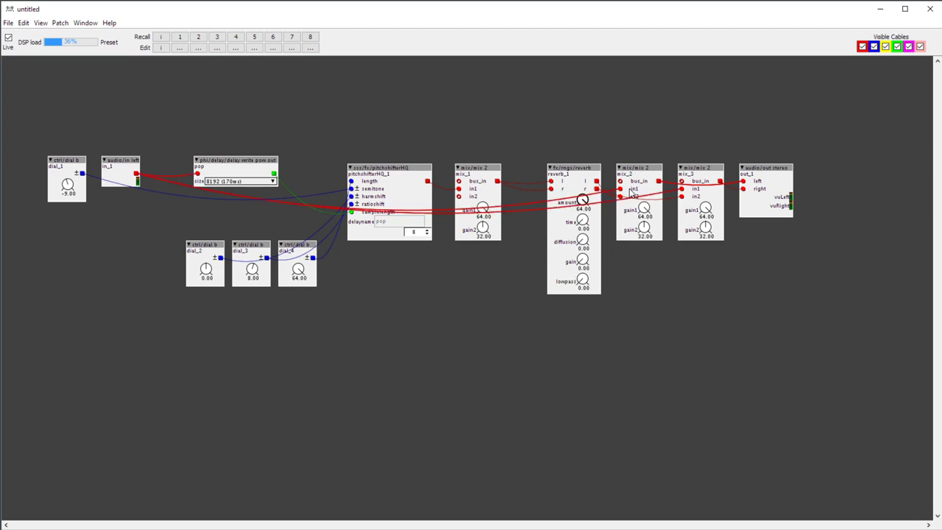
{"action": "left_click_drag", "start_coordinate": [582, 281], "coordinate": [582, 214]}
{"action": "left_click_drag", "start_coordinate": [582, 250], "coordinate": [582, 247]}
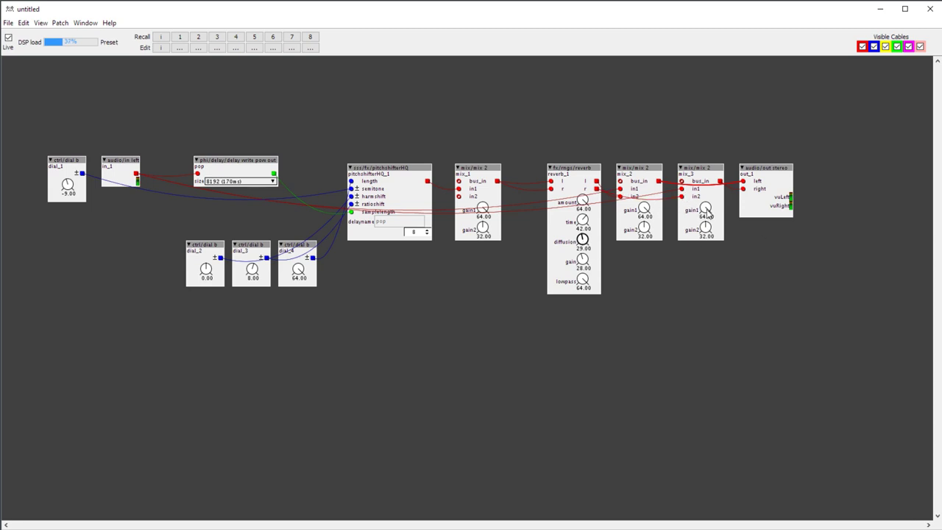
Raise gain2 to 42.00 on mix_2 and 45.50 on mix_3, and set the semitone dial to -12
{"action": "left_click_drag", "start_coordinate": [644, 230], "coordinate": [645, 223]}
{"action": "left_click_drag", "start_coordinate": [714, 237], "coordinate": [714, 228]}
{"action": "left_click", "coordinate": [67, 185]}
{"action": "left_click_drag", "start_coordinate": [67, 190], "coordinate": [71, 193]}
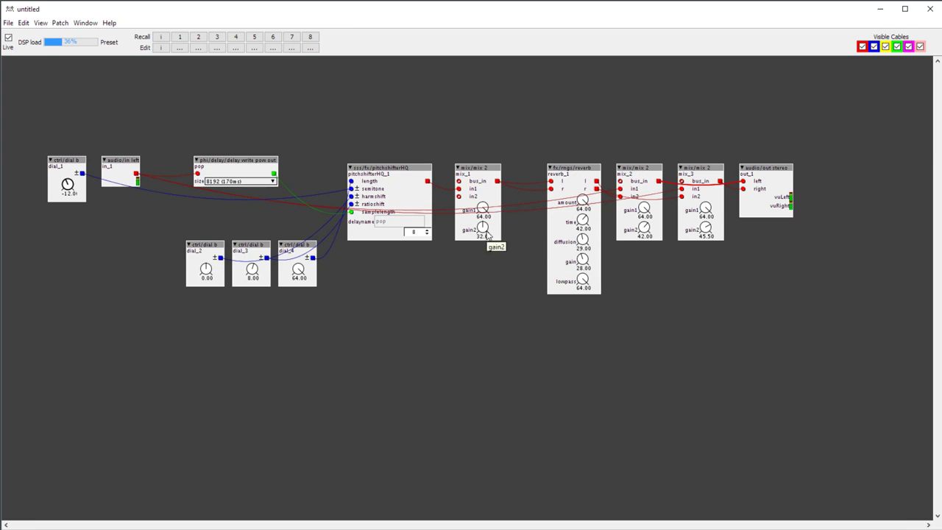
Lower the reverb's amount to 42.50 and its time to 37.50, then stop the live patch
{"action": "left_click_drag", "start_coordinate": [582, 200], "coordinate": [582, 215]}
{"action": "left_click_drag", "start_coordinate": [582, 219], "coordinate": [583, 236]}
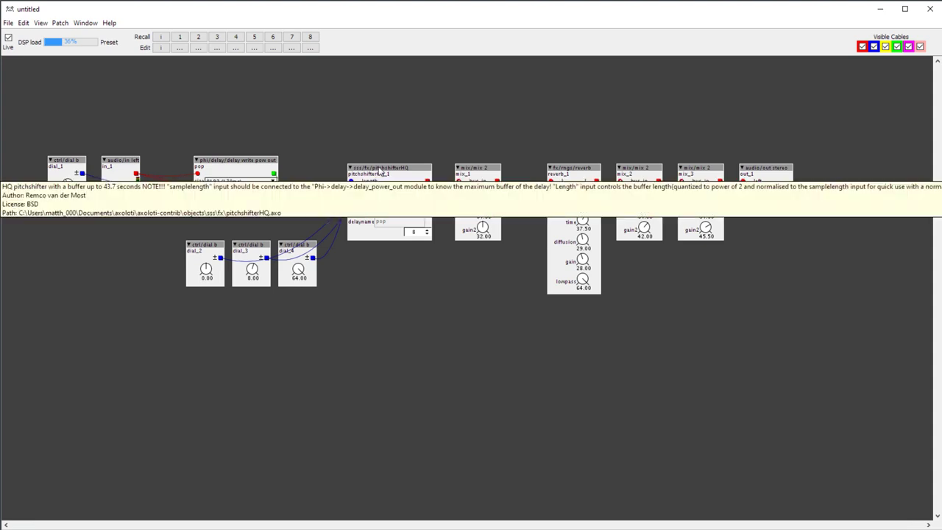
{"action": "left_click", "coordinate": [8, 37]}
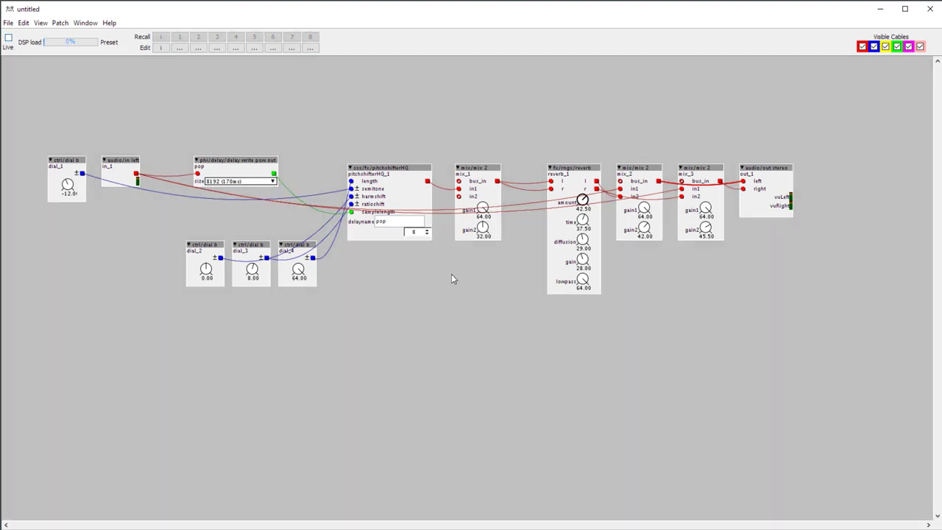
Select all the objects in the patch and move them down to free space above them
{"action": "left_click_drag", "start_coordinate": [50, 133], "coordinate": [832, 400]}
{"action": "left_click_drag", "start_coordinate": [829, 142], "coordinate": [10, 330]}
{"action": "left_click_drag", "start_coordinate": [73, 157], "coordinate": [73, 333]}
Add an osc/sine oscillator in the free area above the pitch-shifter chain
{"action": "double_click", "coordinate": [120, 135]}
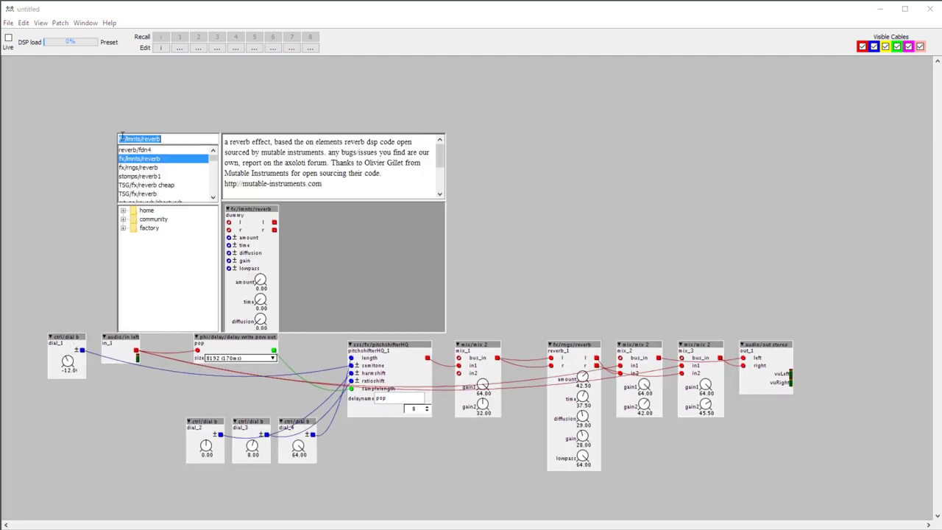
{"action": "type", "text": "osc"}
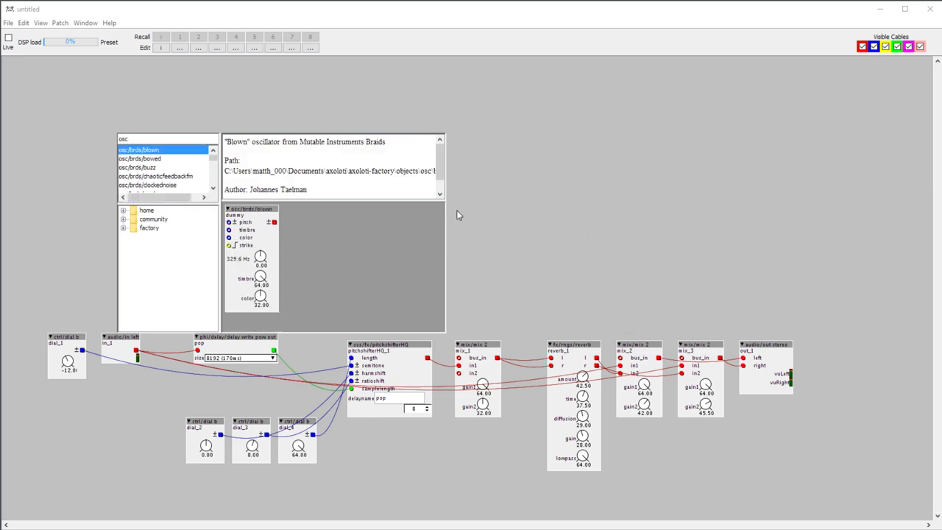
{"action": "type", "text": "/sin"}
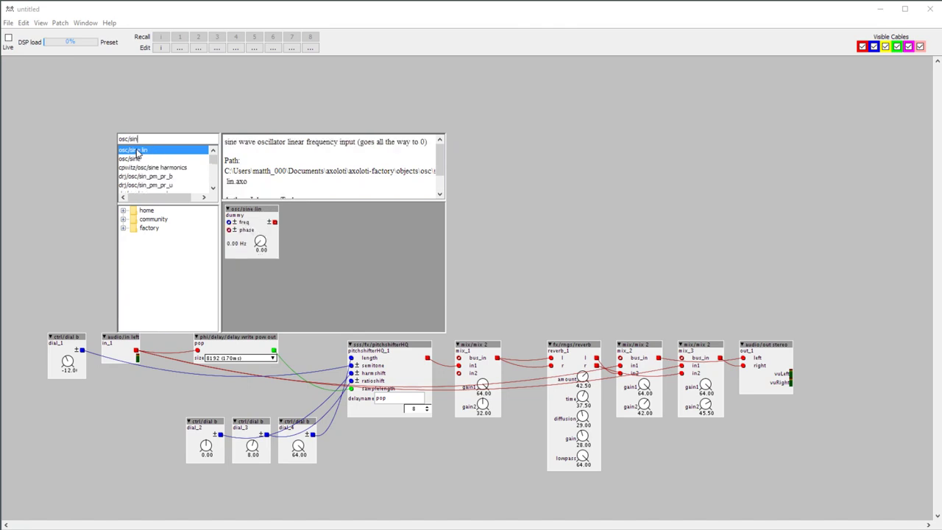
{"action": "key", "text": "Return"}
{"action": "left_click_drag", "start_coordinate": [148, 145], "coordinate": [265, 130]}
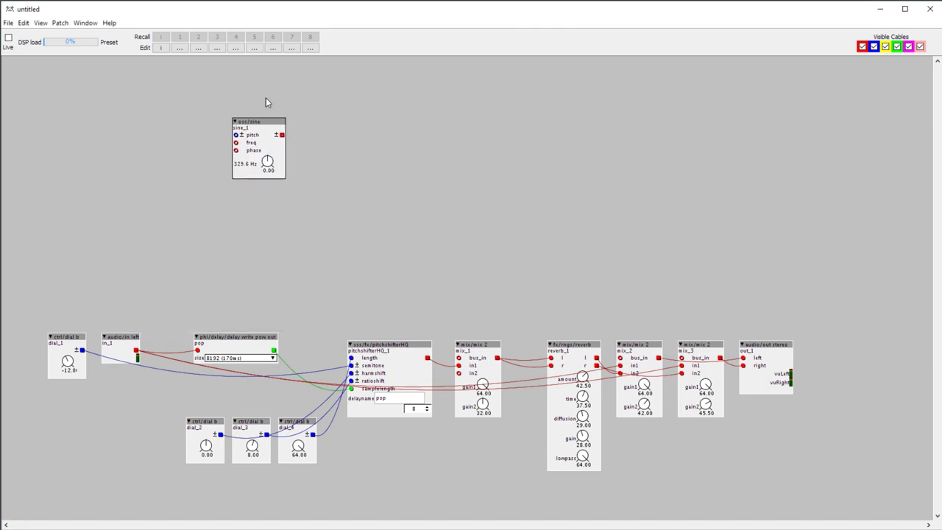
Duplicate the sine oscillator, stack the copy directly beneath the original, and shift both oscillators to the right
{"action": "key", "text": "ctrl+d"}
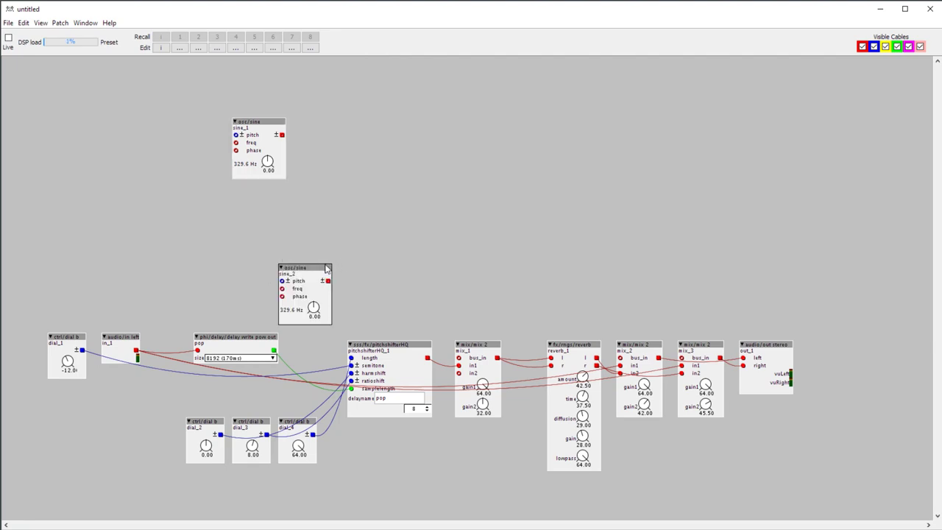
{"action": "left_click_drag", "start_coordinate": [316, 273], "coordinate": [273, 193]}
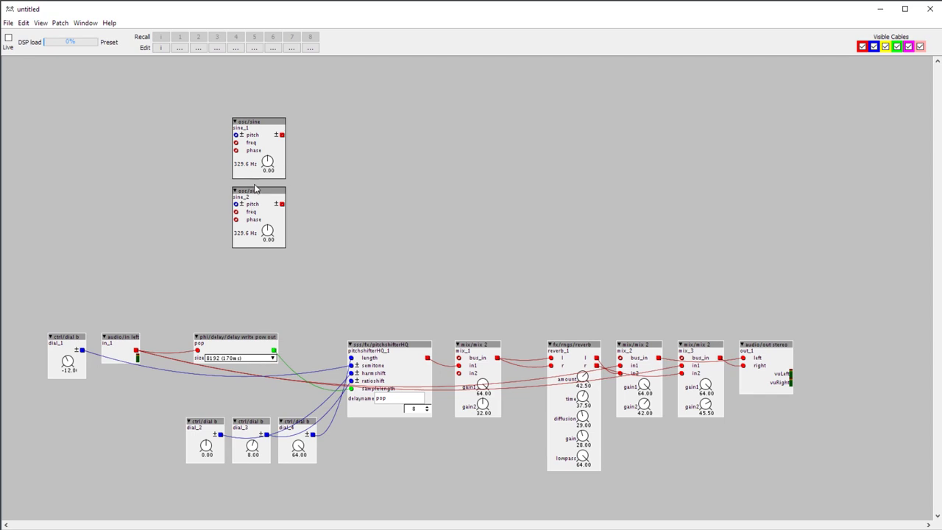
{"action": "key", "text": "Right"}
{"action": "key", "text": "Right"}
{"action": "key", "text": "Right"}
{"action": "key", "text": "Right"}
{"action": "key", "text": "Right"}
Add an lfo/square object and place it in the upper-left area of the patch, well before the sine oscillators
{"action": "double_click", "coordinate": [129, 145]}
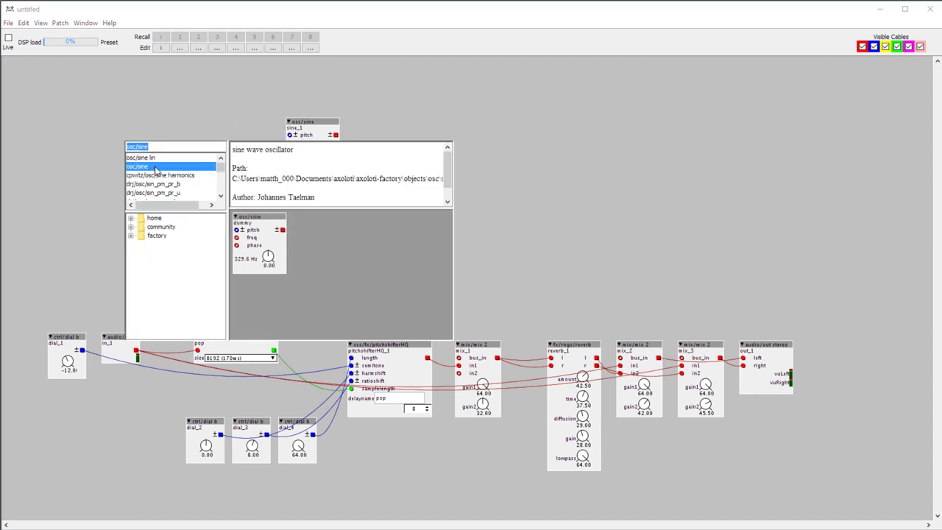
{"action": "type", "text": "lfo"}
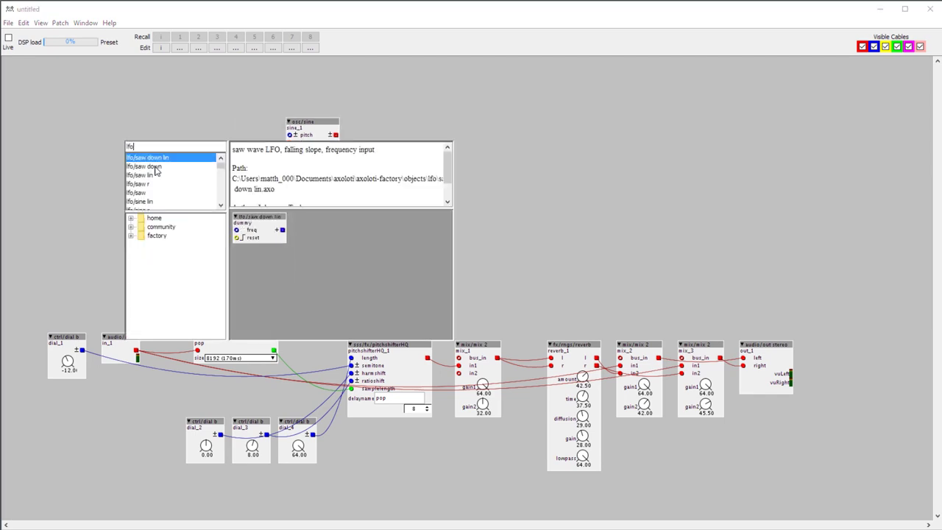
{"action": "scroll", "coordinate": [167, 176], "scroll_direction": "down", "scroll_amount": 2}
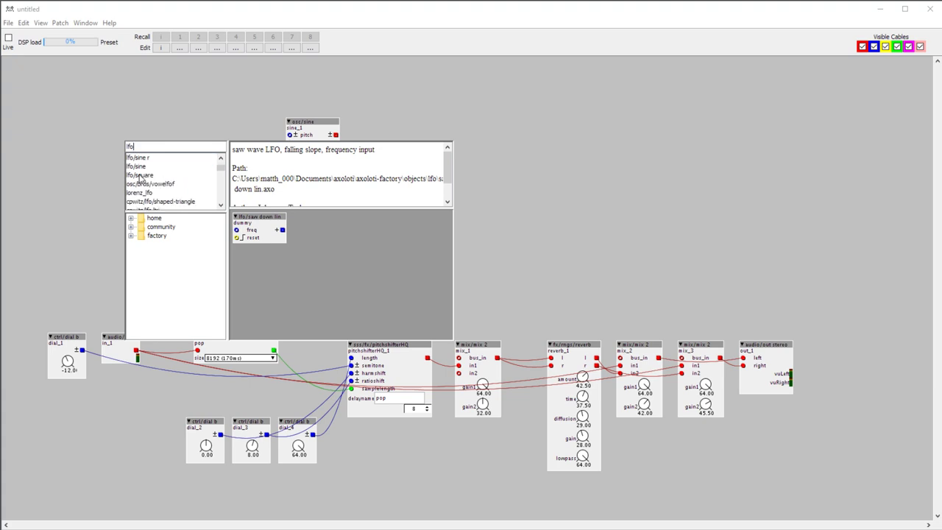
{"action": "double_click", "coordinate": [142, 179]}
{"action": "left_click_drag", "start_coordinate": [152, 152], "coordinate": [67, 114]}
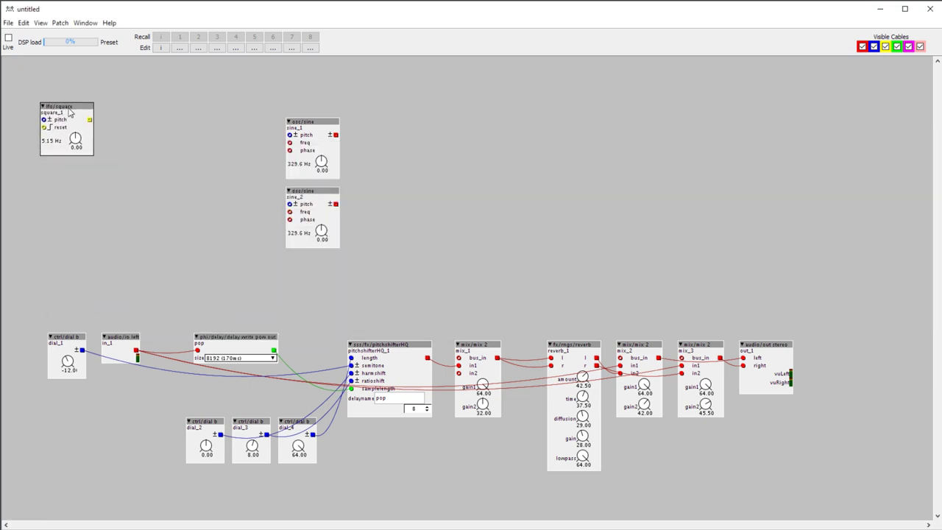
Add a phi/prob/%bang in object and place it just after the square LFO, level with it
{"action": "double_click", "coordinate": [142, 123]}
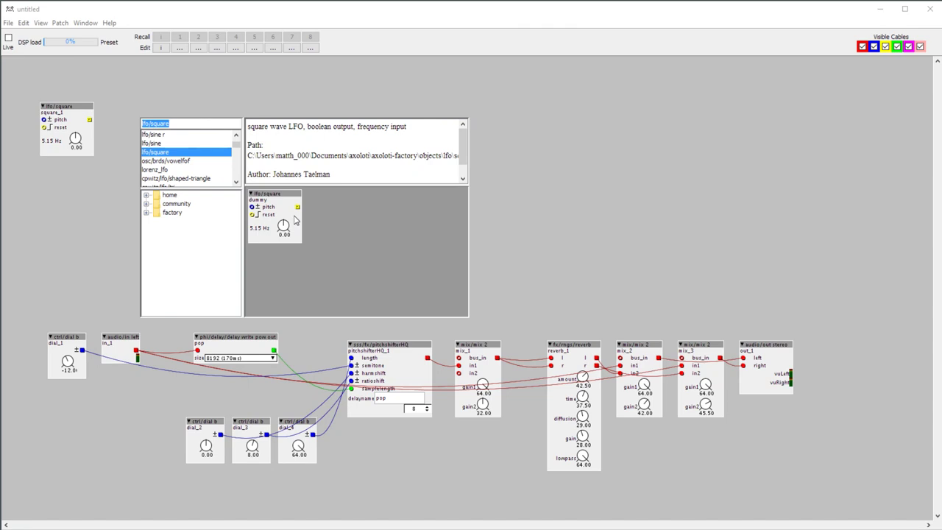
{"action": "type", "text": "prob"}
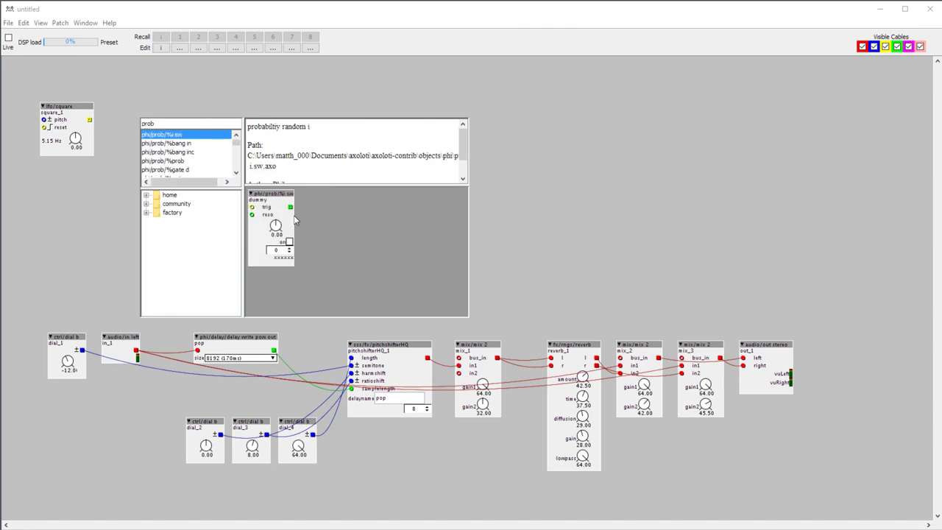
{"action": "left_click", "coordinate": [185, 144]}
{"action": "double_click", "coordinate": [178, 145]}
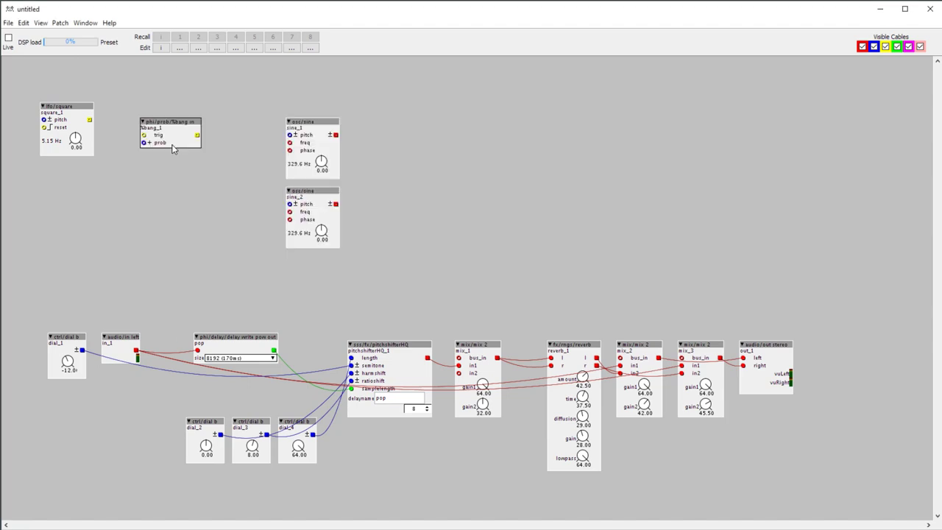
{"action": "left_click_drag", "start_coordinate": [167, 126], "coordinate": [151, 108]}
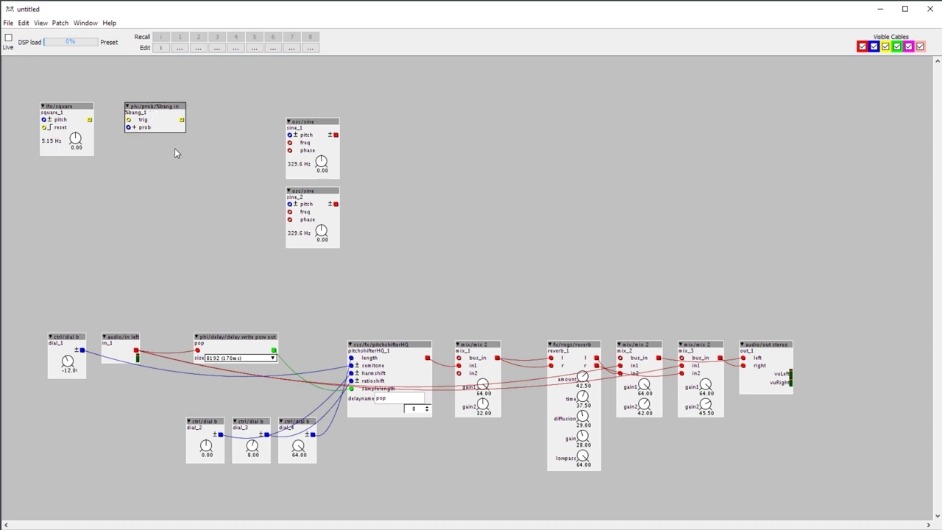
Duplicate the probability bang object beside the original and connect the square LFO's output to both trig inputs
{"action": "key", "text": "ctrl+c"}
{"action": "key", "text": "ctrl+v"}
{"action": "left_click_drag", "start_coordinate": [223, 153], "coordinate": [238, 109]}
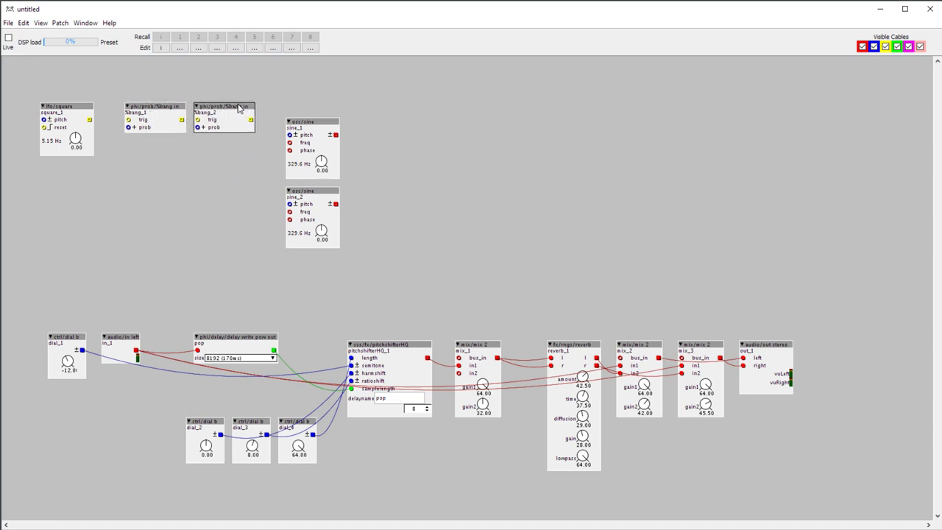
{"action": "mouse_move", "coordinate": [90, 120]}
{"action": "left_mouse_down"}
{"action": "mouse_move", "coordinate": [145, 120]}
{"action": "mouse_move", "coordinate": [90, 120]}
{"action": "left_mouse_up"}
Add a ctrl/dial p object below the square LFO and connect it to the prob inputs of both probability bang objects
{"action": "double_click", "coordinate": [102, 204]}
{"action": "type", "text": "dial"}
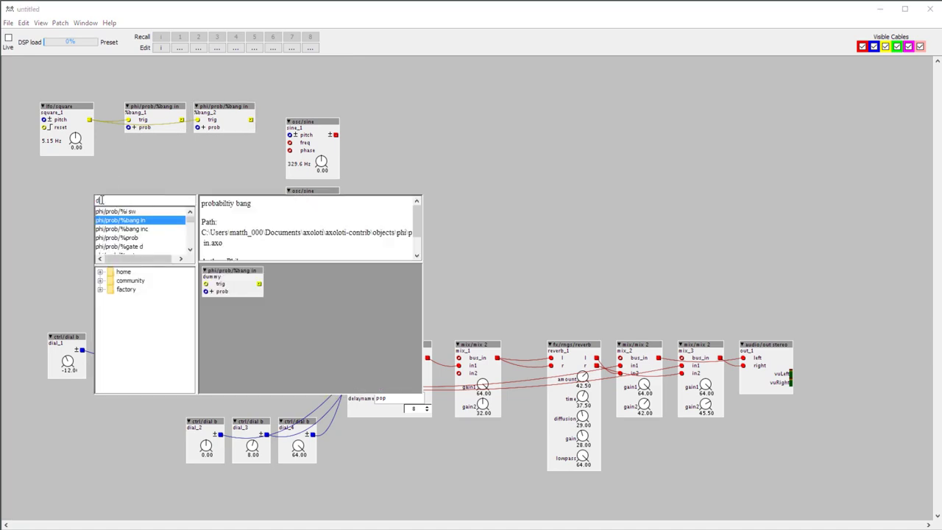
{"action": "key", "text": "Down"}
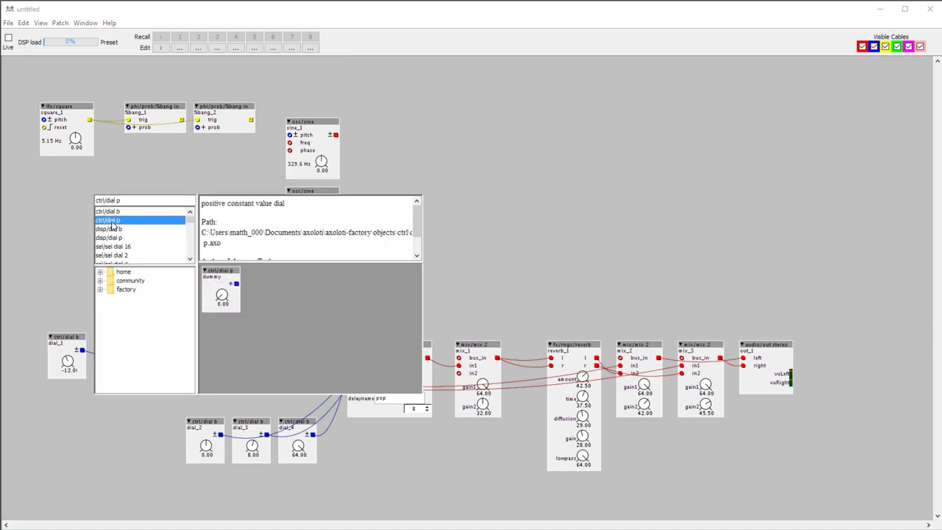
{"action": "key", "text": "Return"}
{"action": "left_click_drag", "start_coordinate": [124, 206], "coordinate": [128, 128]}
{"action": "left_click_drag", "start_coordinate": [198, 128], "coordinate": [67, 189]}
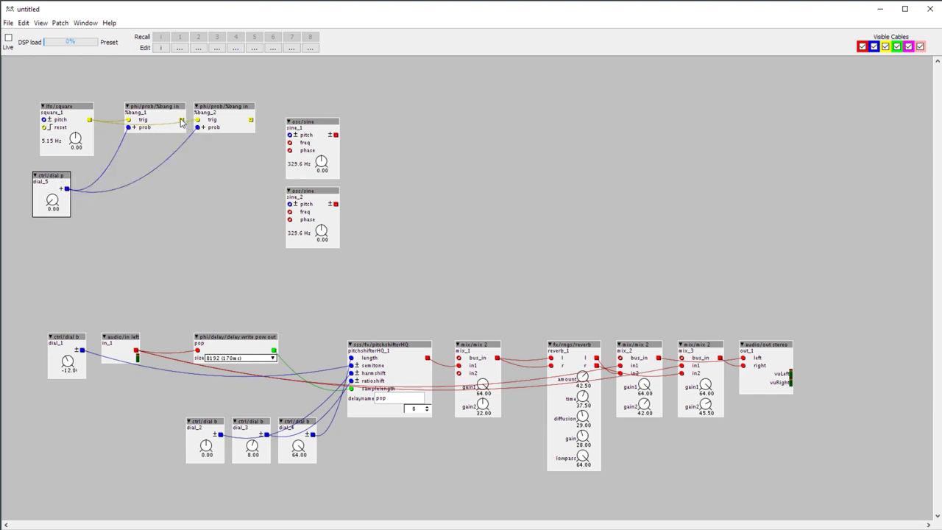
Move both sine oscillators further right to make room after the probability bang objects
{"action": "left_click_drag", "start_coordinate": [309, 105], "coordinate": [374, 185]}
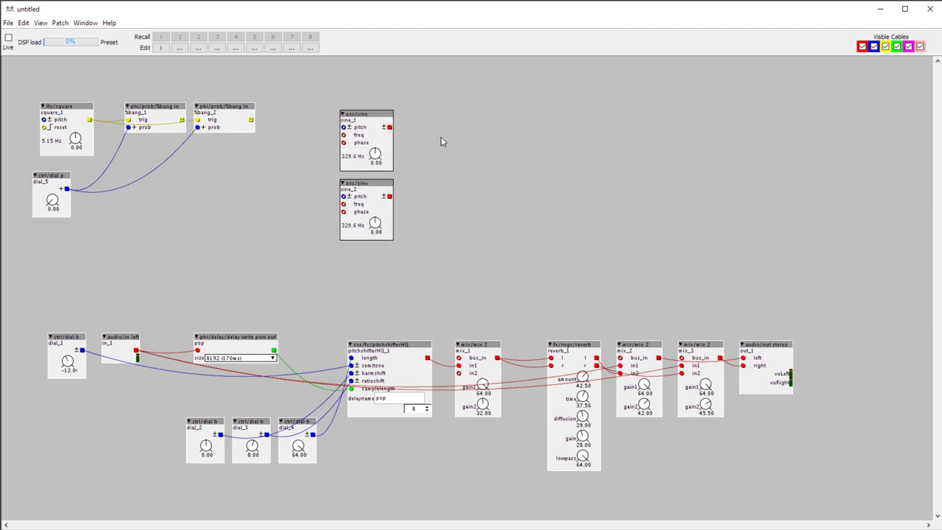
{"action": "left_click_drag", "start_coordinate": [396, 100], "coordinate": [351, 218]}
{"action": "left_click_drag", "start_coordinate": [358, 184], "coordinate": [417, 181]}
Add a rand/uniform f trig object in the free space ahead of the sine oscillators
{"action": "double_click", "coordinate": [307, 172]}
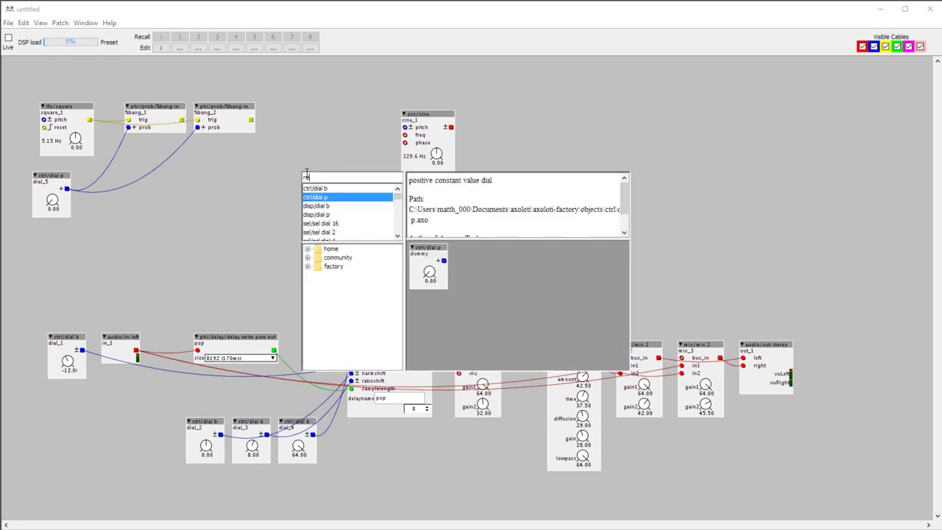
{"action": "type", "text": "ran"}
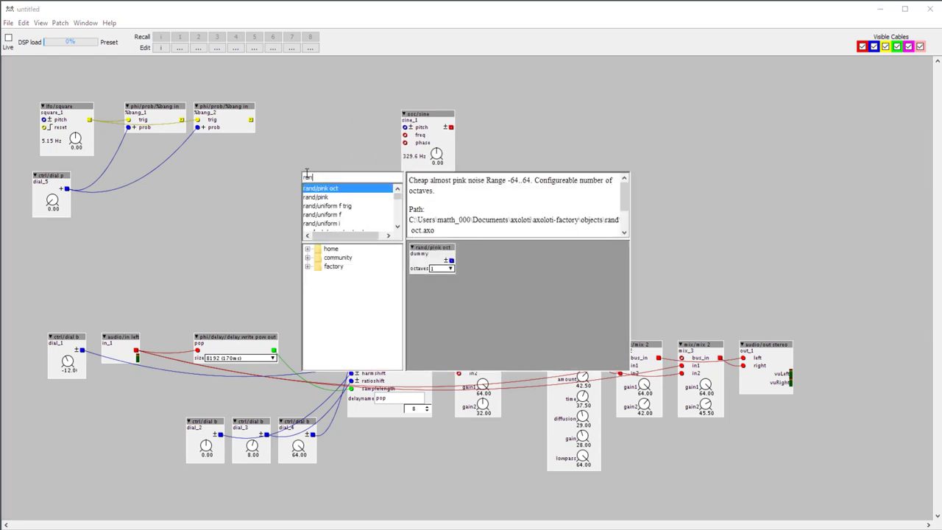
{"action": "left_click", "coordinate": [332, 208]}
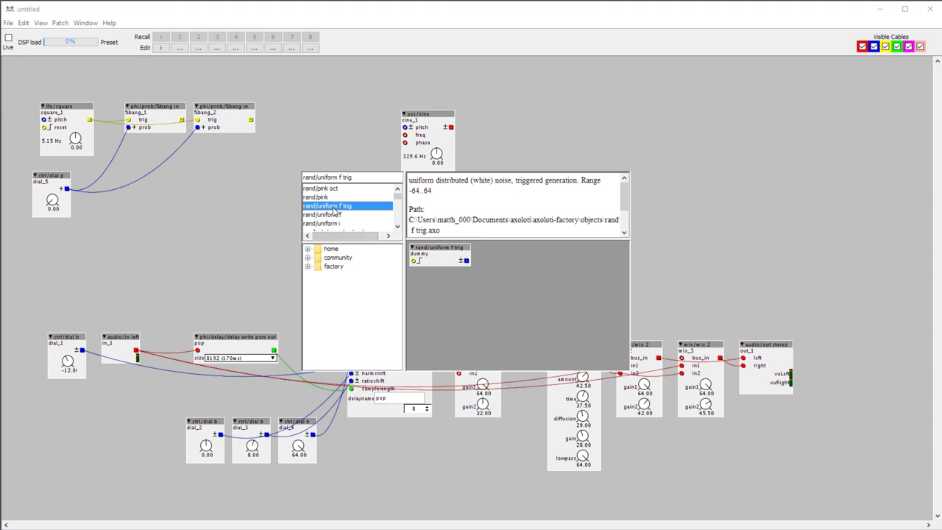
{"action": "double_click", "coordinate": [334, 209]}
Stack the second probability bang under the first, and place the random generator beside the first with its trigger input connected to it
{"action": "left_click_drag", "start_coordinate": [335, 187], "coordinate": [305, 111]}
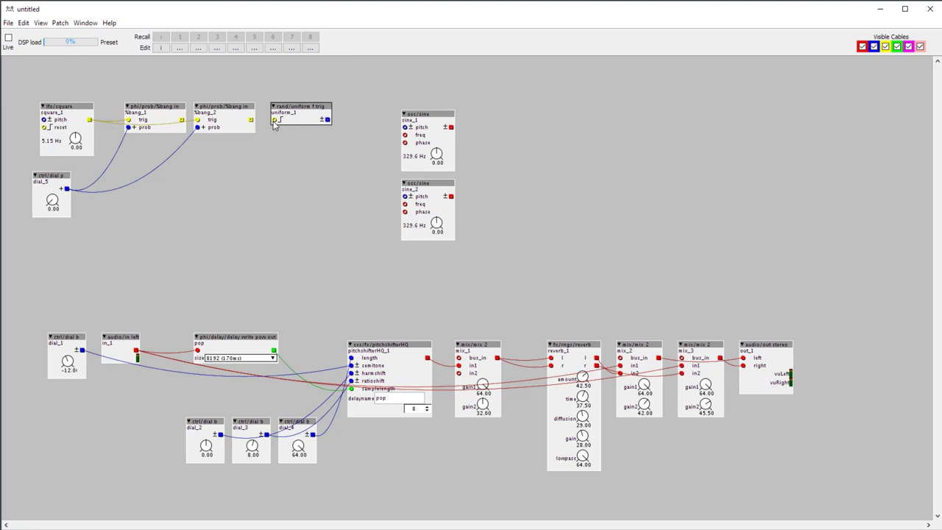
{"action": "left_click_drag", "start_coordinate": [277, 122], "coordinate": [154, 143]}
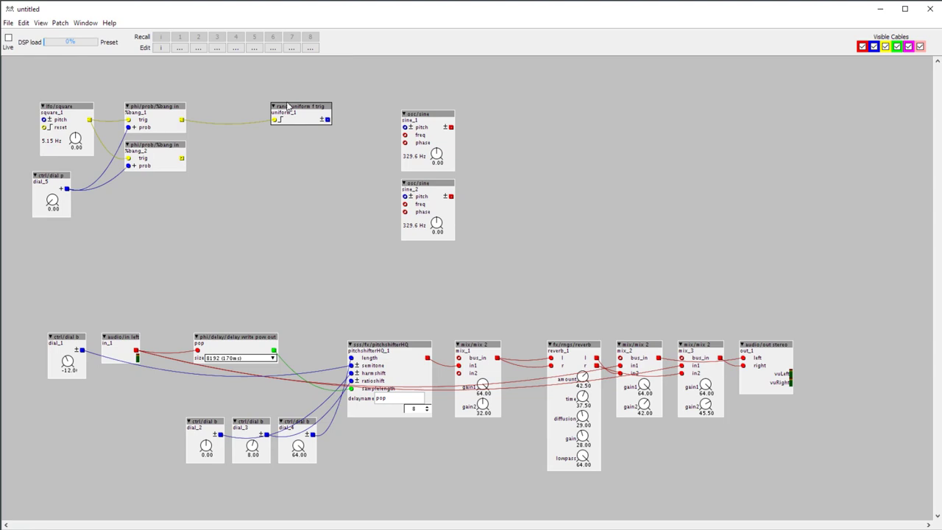
{"action": "left_click_drag", "start_coordinate": [306, 109], "coordinate": [228, 109]}
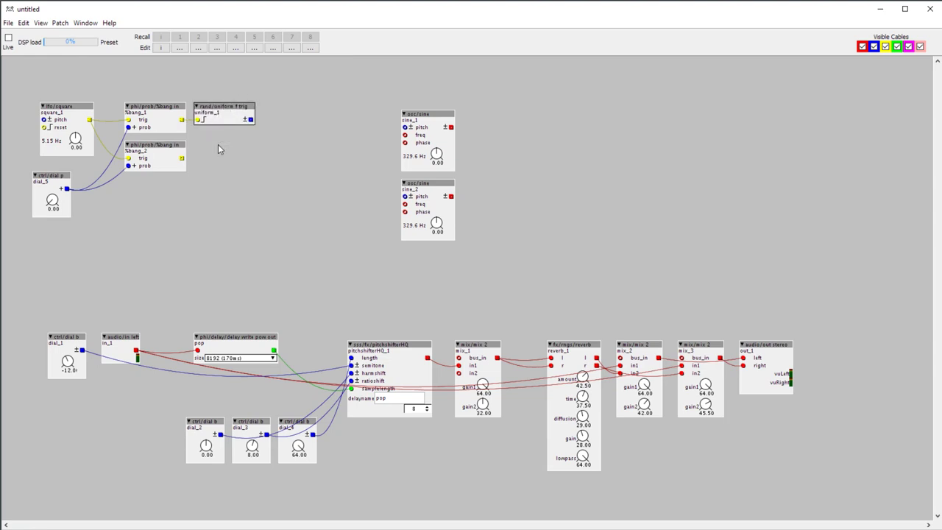
Duplicate the random generator into a row of three, and copy that row beside the second probability bang object
{"action": "key", "text": "ctrl+d"}
{"action": "left_click_drag", "start_coordinate": [294, 139], "coordinate": [294, 105]}
{"action": "key", "text": "ctrl+d"}
{"action": "left_click_drag", "start_coordinate": [395, 121], "coordinate": [212, 159]}
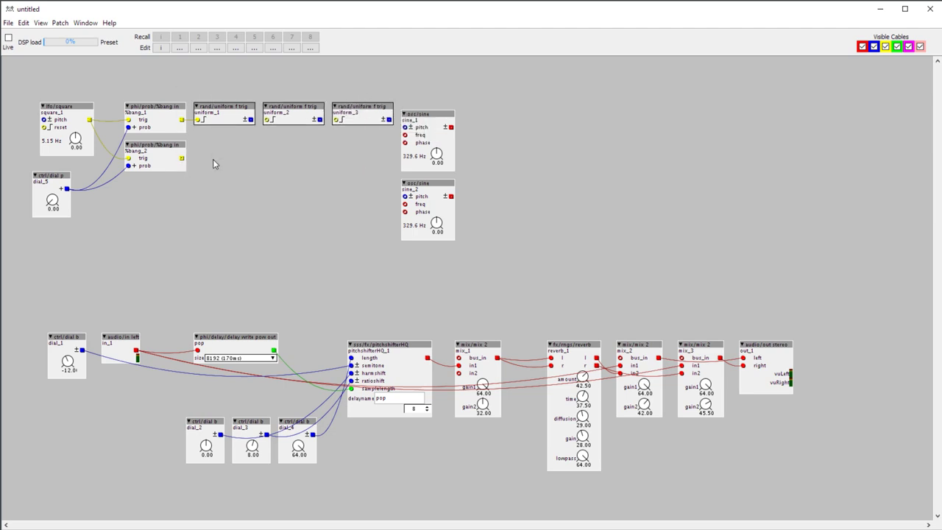
{"action": "key", "text": "ctrl+d"}
{"action": "left_click_drag", "start_coordinate": [286, 155], "coordinate": [208, 148]}
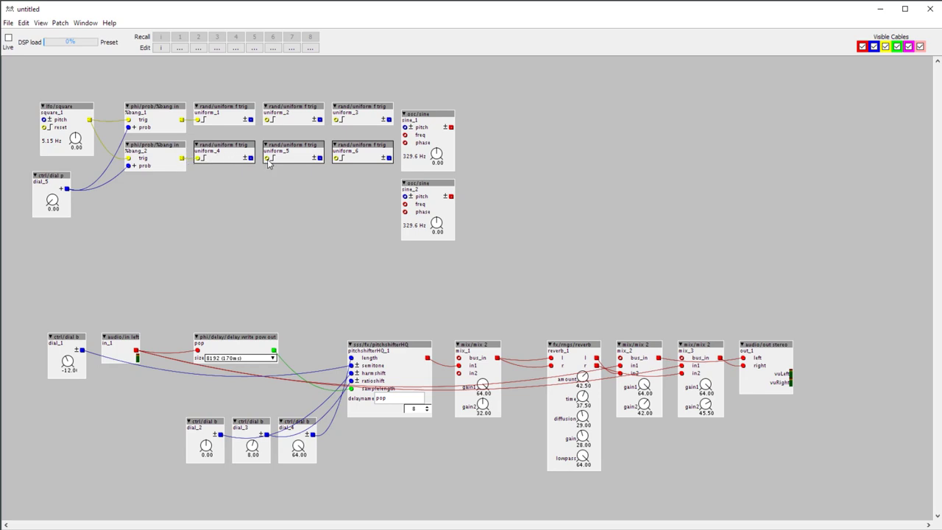
Connect each probability bang's output to the trigger inputs of the remaining random generators in its own row
{"action": "left_click_drag", "start_coordinate": [268, 163], "coordinate": [182, 158]}
{"action": "left_click_drag", "start_coordinate": [266, 121], "coordinate": [182, 119]}
{"action": "left_click_drag", "start_coordinate": [336, 122], "coordinate": [182, 120]}
{"action": "left_click_drag", "start_coordinate": [335, 158], "coordinate": [182, 158]}
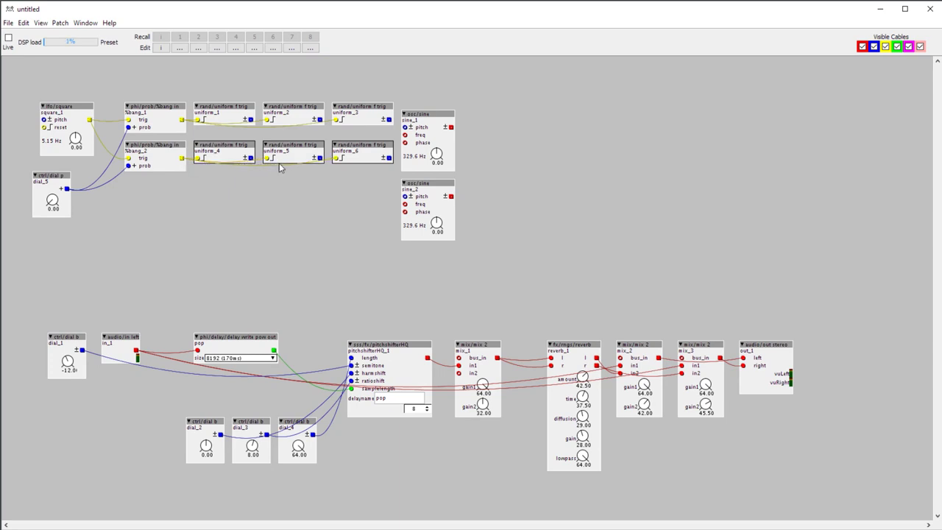
Shift both sine oscillators further right, aligned with the top row, leaving a gap after the random generators
{"action": "left_click_drag", "start_coordinate": [407, 94], "coordinate": [445, 250]}
{"action": "left_click_drag", "start_coordinate": [439, 189], "coordinate": [470, 182]}
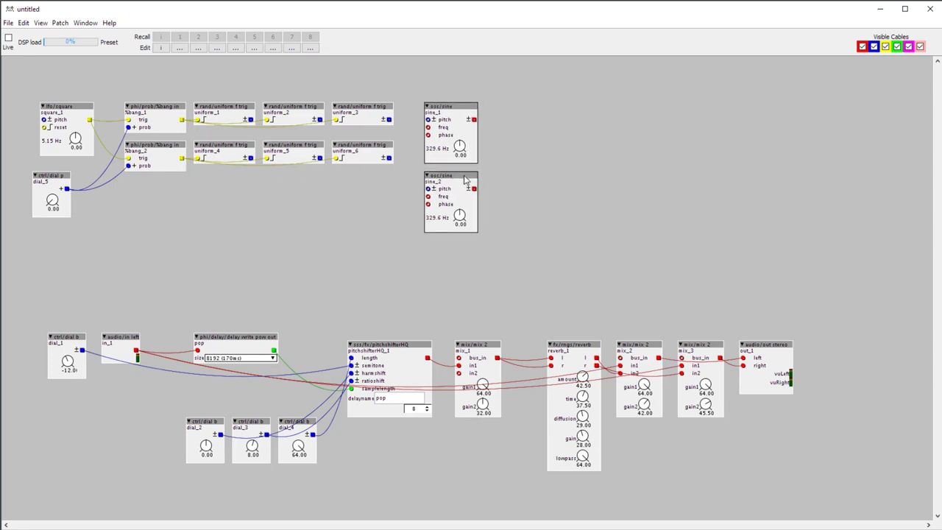
{"action": "left_click", "coordinate": [267, 218]}
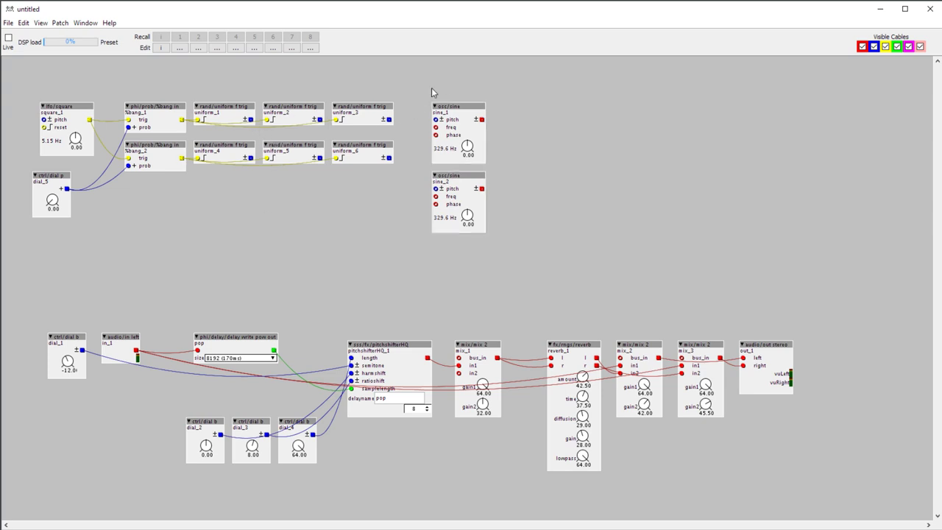
{"action": "left_click_drag", "start_coordinate": [473, 112], "coordinate": [497, 112]}
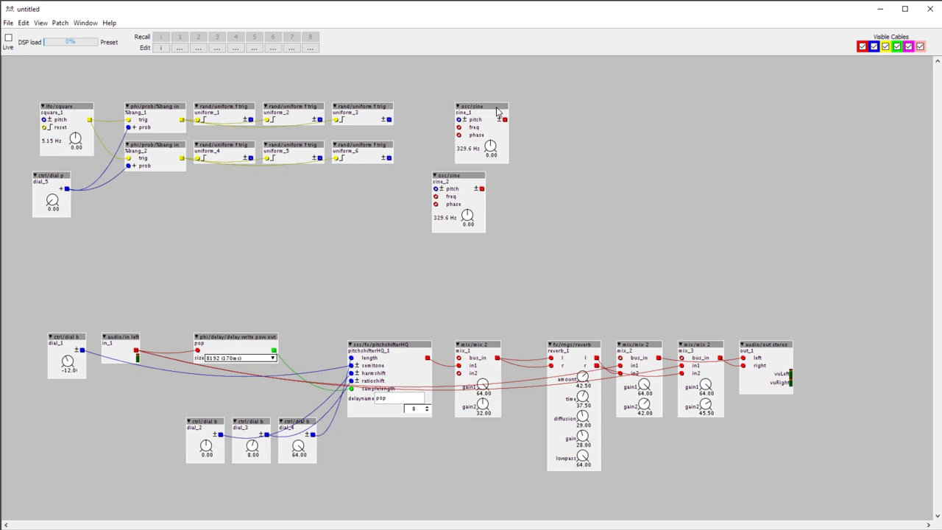
{"action": "left_click_drag", "start_coordinate": [473, 178], "coordinate": [497, 178]}
{"action": "left_click_drag", "start_coordinate": [472, 92], "coordinate": [498, 181]}
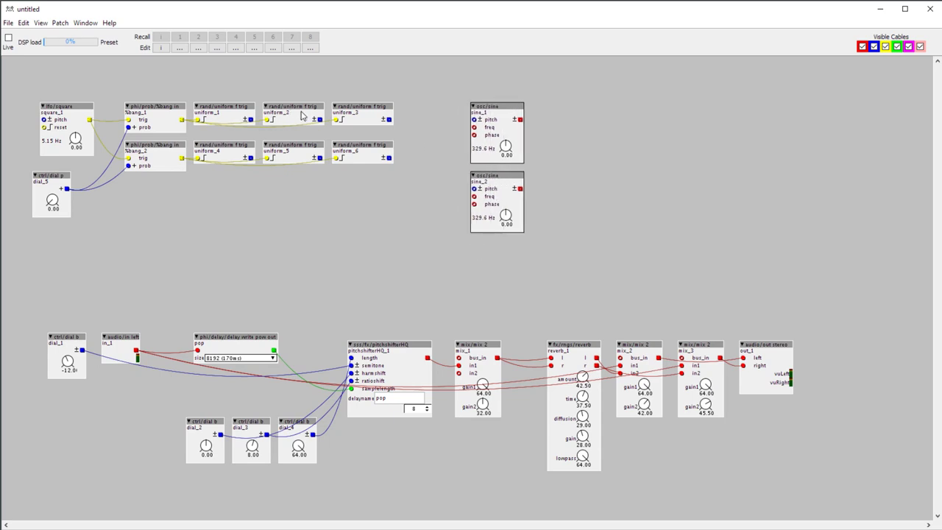
Add an env/d m decay envelope and place it right after the upper sine oscillator
{"action": "double_click", "coordinate": [563, 141]}
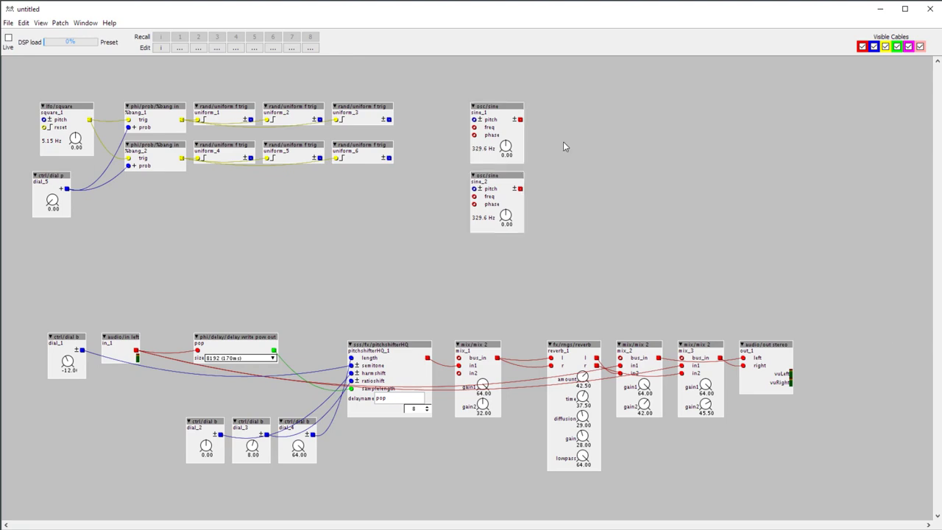
{"action": "type", "text": "env"}
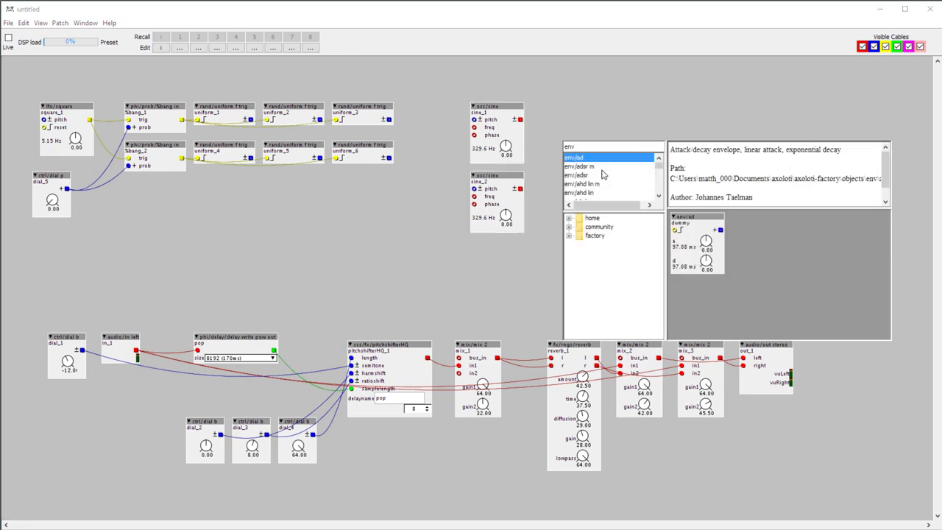
{"action": "scroll", "coordinate": [608, 163], "scroll_direction": "down", "scroll_amount": 2}
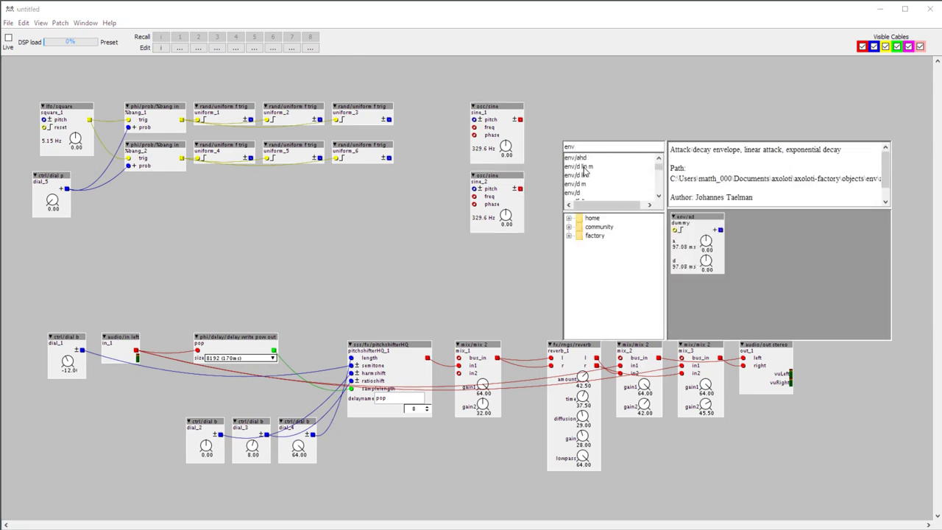
{"action": "double_click", "coordinate": [584, 183]}
{"action": "left_click_drag", "start_coordinate": [578, 141], "coordinate": [562, 111]}
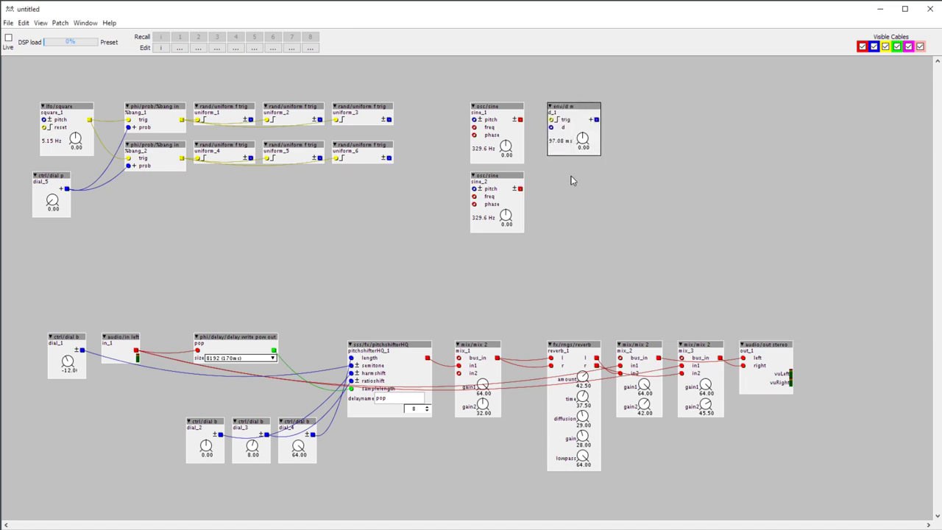
Duplicate the decay envelope beside the lower oscillator and trigger each envelope from the matching probability bang output
{"action": "key", "text": "ctrl+d"}
{"action": "left_click_drag", "start_coordinate": [592, 199], "coordinate": [182, 157]}
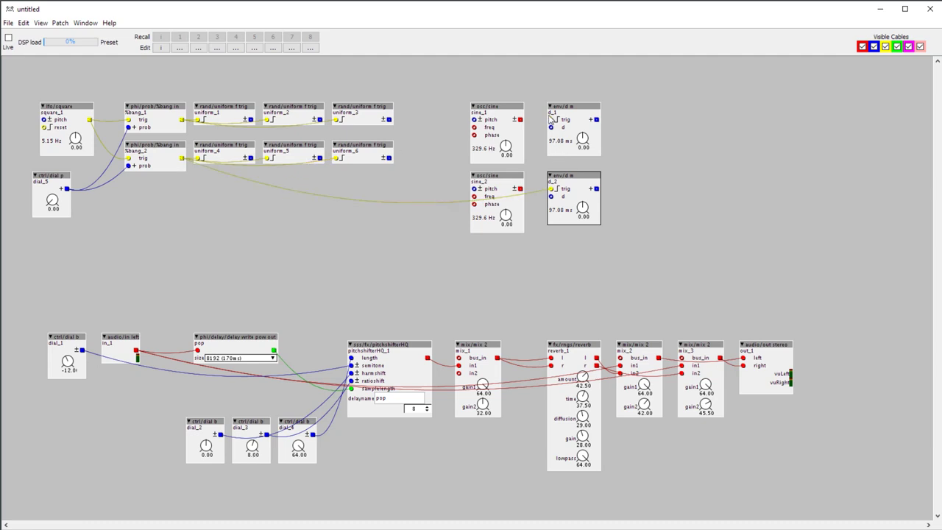
{"action": "left_click_drag", "start_coordinate": [553, 122], "coordinate": [181, 119]}
Add a gain/vca object after the upper envelope and place a duplicate of it after the lower envelope
{"action": "double_click", "coordinate": [626, 113]}
{"action": "type", "text": "vca"}
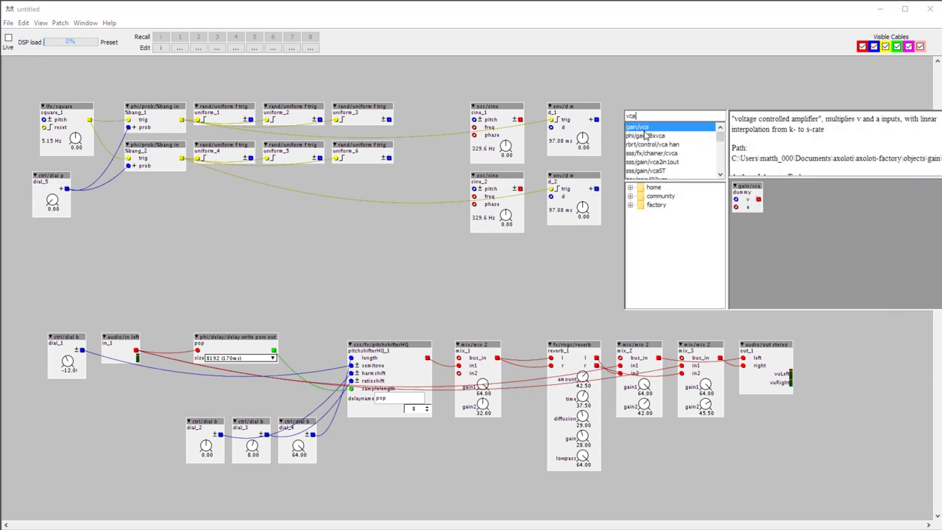
{"action": "key", "text": "Return"}
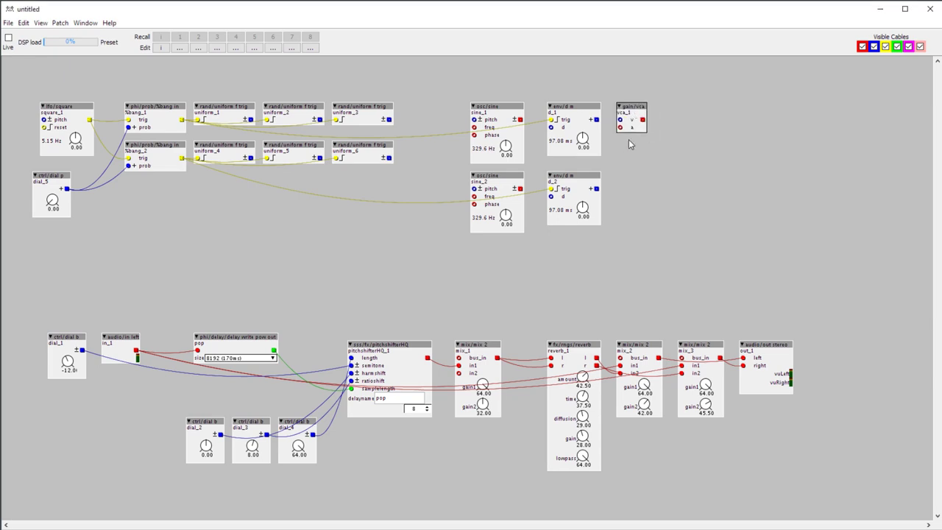
{"action": "key", "text": "ctrl+d"}
{"action": "left_click_drag", "start_coordinate": [636, 151], "coordinate": [620, 189]}
Move both VCAs close to the envelopes, and connect each row's envelope to the VCA's v input and its sine output to a
{"action": "left_click_drag", "start_coordinate": [596, 120], "coordinate": [627, 108]}
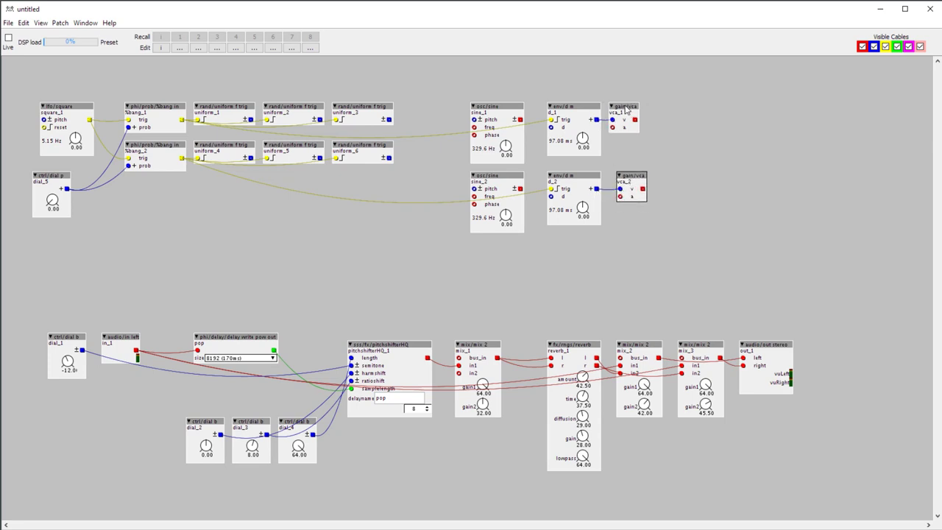
{"action": "left_click_drag", "start_coordinate": [627, 175], "coordinate": [620, 173]}
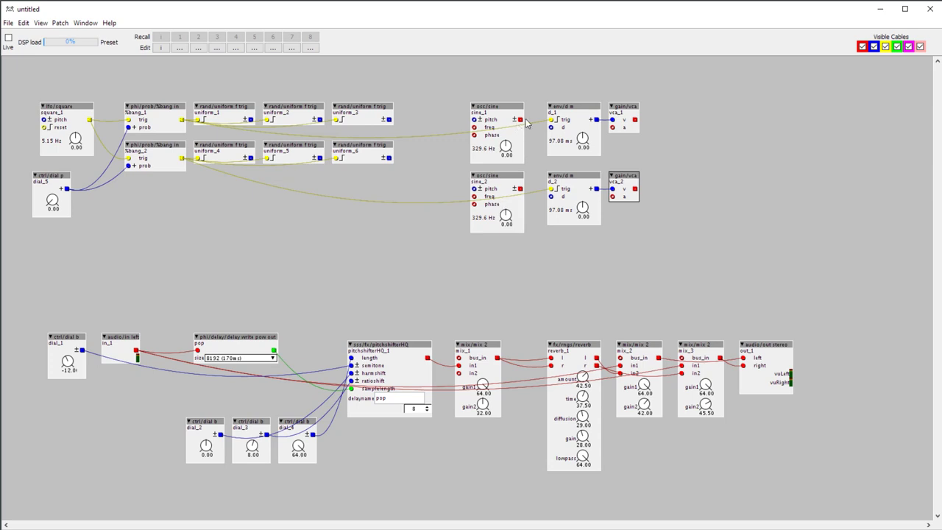
{"action": "left_click_drag", "start_coordinate": [519, 120], "coordinate": [612, 127]}
{"action": "left_click_drag", "start_coordinate": [519, 190], "coordinate": [612, 196]}
Add a math/* multiply object and a math/+ object in the free area below the random generators
{"action": "double_click", "coordinate": [373, 213]}
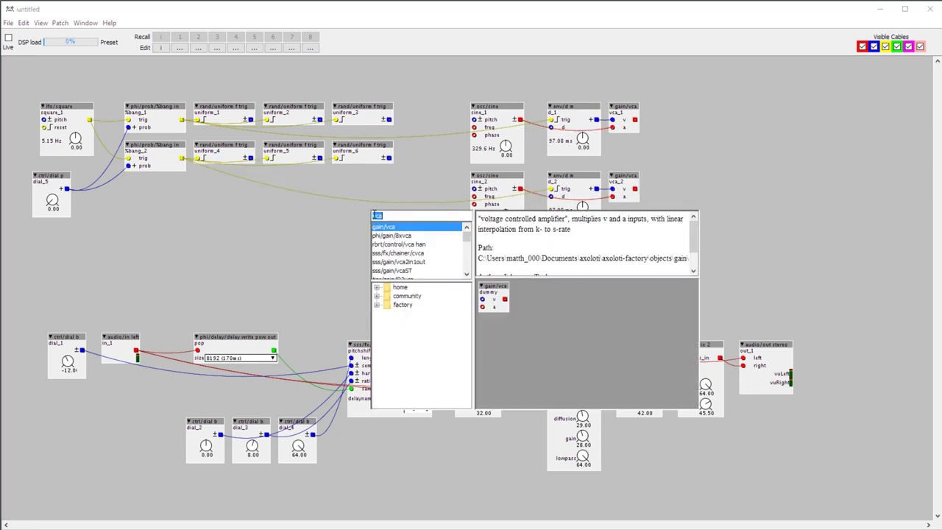
{"action": "type", "text": "*"}
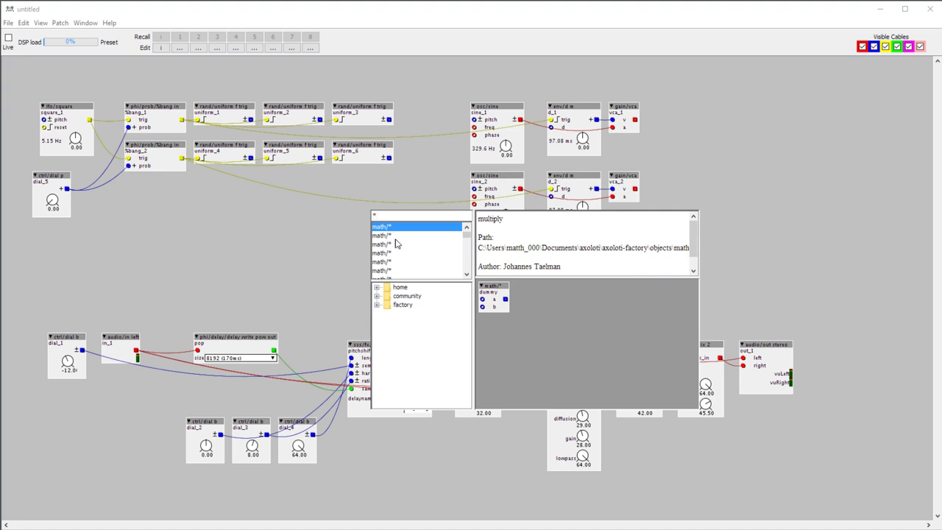
{"action": "double_click", "coordinate": [381, 232]}
{"action": "double_click", "coordinate": [426, 237]}
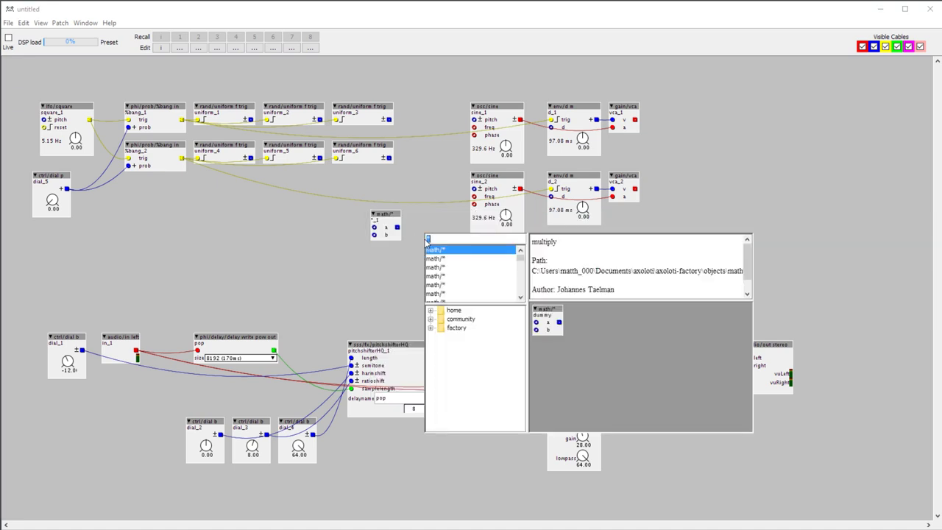
{"action": "type", "text": "+"}
{"action": "key", "text": "Return"}
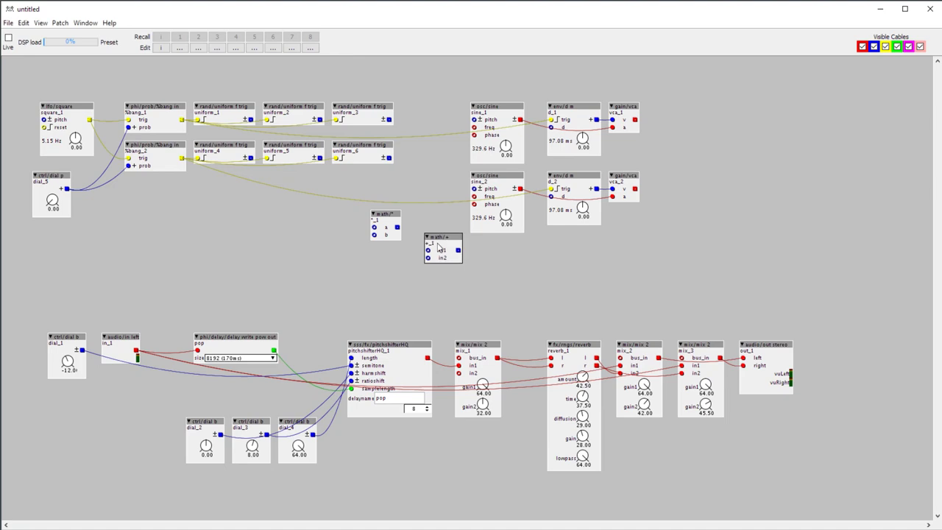
Place the math/+ object beside the multiplier, then add a ctrl/dial b in the free area and connect it to in2
{"action": "left_click_drag", "start_coordinate": [434, 238], "coordinate": [424, 220]}
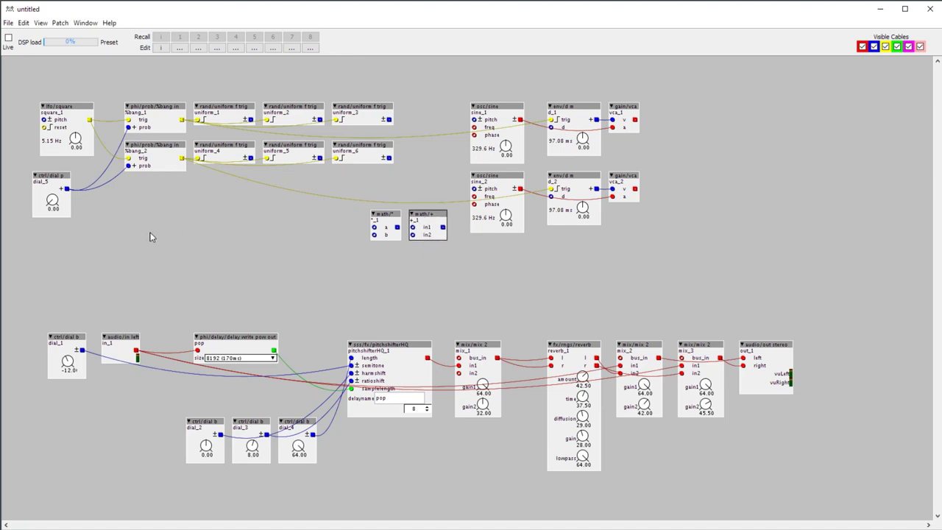
{"action": "double_click", "coordinate": [166, 236]}
{"action": "type", "text": "dial"}
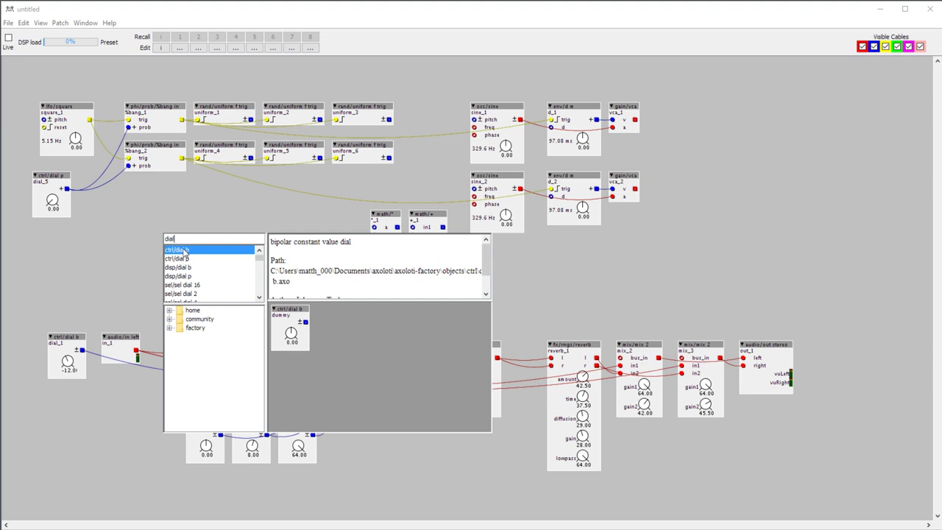
{"action": "double_click", "coordinate": [182, 251]}
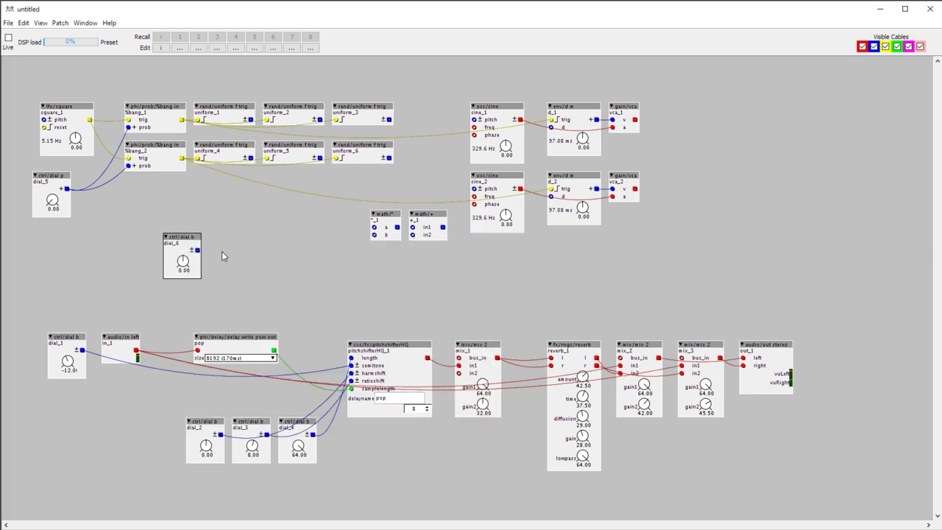
{"action": "left_click_drag", "start_coordinate": [197, 250], "coordinate": [413, 235]}
Add a ctrl/dial p left of the bipolar dial, and wire it and uniform_1 into the multiplier, whose output feeds math/+ in1
{"action": "double_click", "coordinate": [251, 230]}
{"action": "double_click", "coordinate": [266, 251]}
{"action": "left_click_drag", "start_coordinate": [286, 248], "coordinate": [414, 230]}
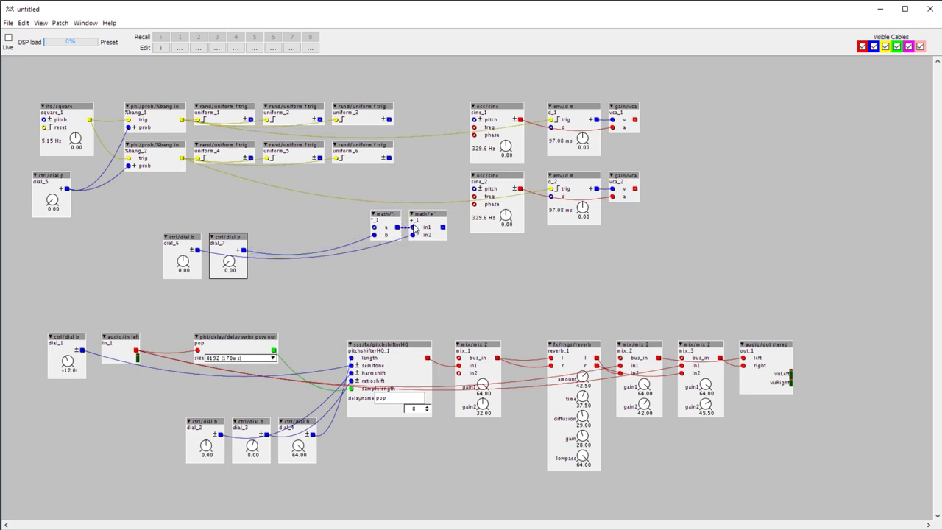
{"action": "left_click_drag", "start_coordinate": [250, 120], "coordinate": [373, 234]}
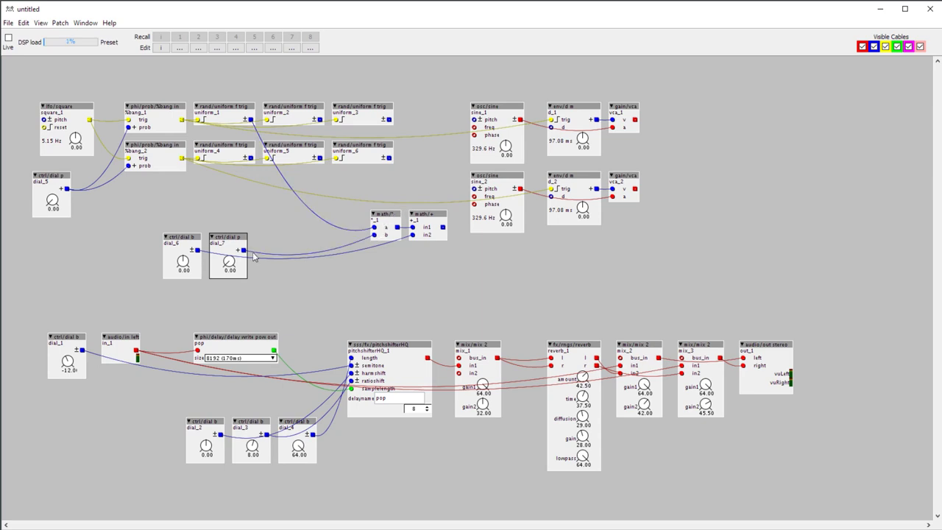
{"action": "left_click_drag", "start_coordinate": [230, 240], "coordinate": [209, 243]}
{"action": "left_click_drag", "start_coordinate": [141, 238], "coordinate": [157, 238]}
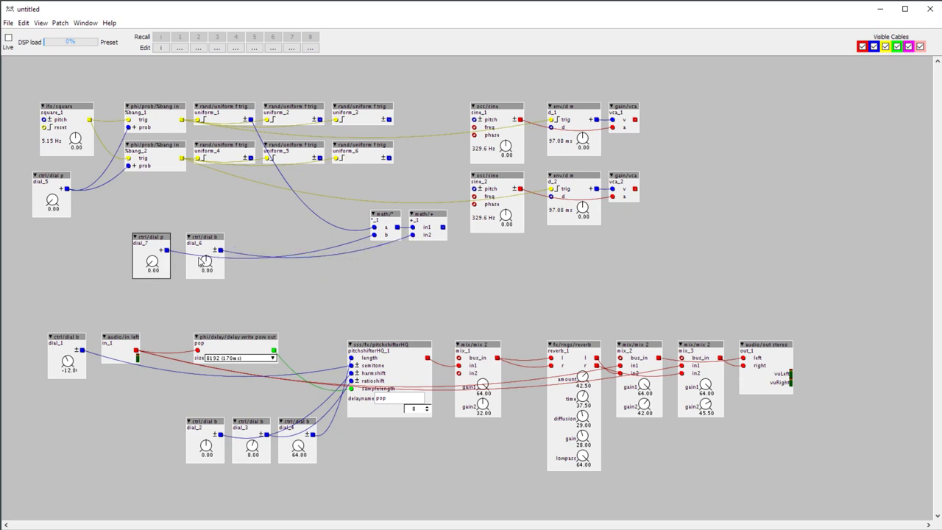
Connect the math/+ output to the upper oscillator's pitch input and move the math pair directly in front of that oscillator
{"action": "left_click_drag", "start_coordinate": [444, 232], "coordinate": [475, 126]}
{"action": "left_click_drag", "start_coordinate": [438, 190], "coordinate": [370, 267]}
{"action": "left_click_drag", "start_coordinate": [384, 224], "coordinate": [409, 115]}
Duplicate the math pair in front of the lower oscillator and feed it from uniform_4 and the same two dials
{"action": "left_click_drag", "start_coordinate": [443, 76], "coordinate": [415, 176]}
{"action": "key", "text": "ctrl+d"}
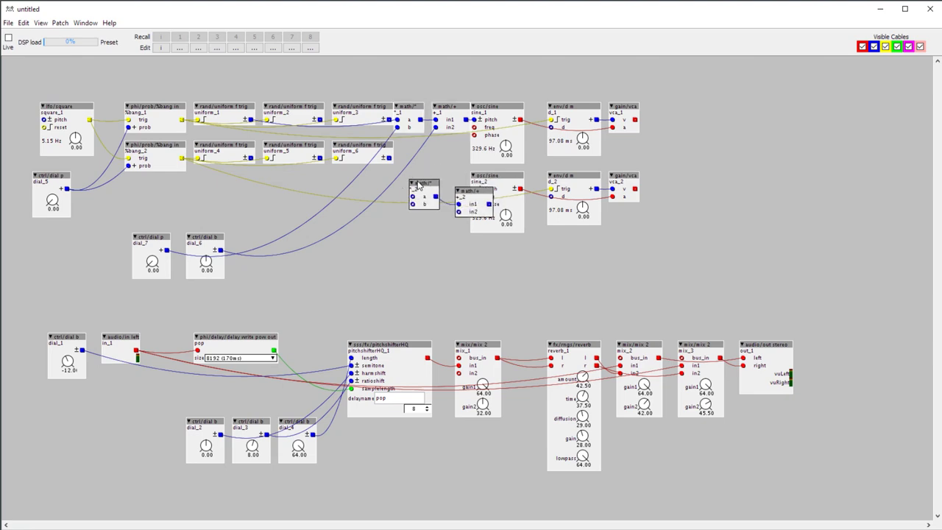
{"action": "left_click", "coordinate": [403, 228]}
{"action": "left_click_drag", "start_coordinate": [409, 170], "coordinate": [416, 177]}
{"action": "left_click_drag", "start_coordinate": [250, 160], "coordinate": [166, 251]}
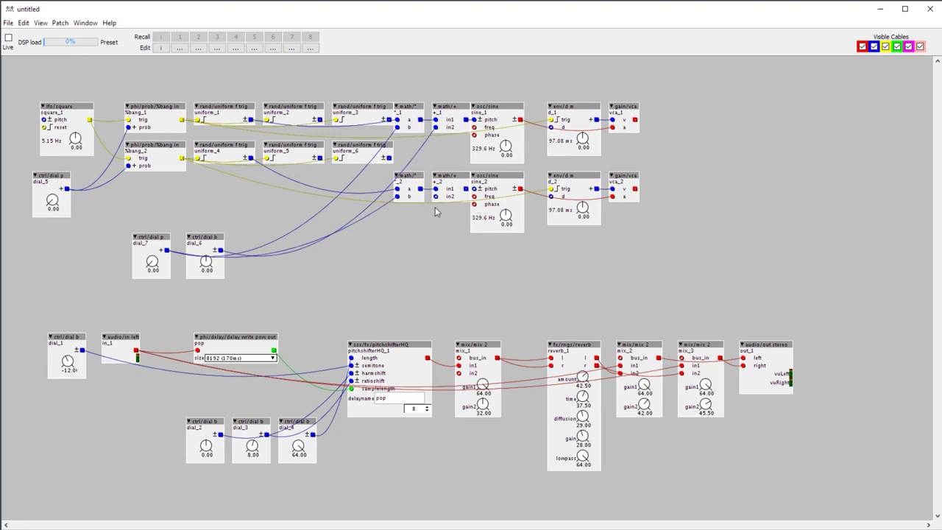
{"action": "left_click_drag", "start_coordinate": [436, 198], "coordinate": [220, 250]}
Shift the envelopes and VCAs right and insert duplicated math pairs before them, feeding the multipliers from uniform_2 and uniform_5
{"action": "left_click_drag", "start_coordinate": [642, 86], "coordinate": [568, 265]}
{"action": "left_click_drag", "start_coordinate": [571, 179], "coordinate": [641, 179]}
{"action": "left_click_drag", "start_coordinate": [459, 86], "coordinate": [320, 120]}
{"action": "key", "text": "ctrl+d"}
{"action": "left_click_drag", "start_coordinate": [320, 160], "coordinate": [537, 189]}
Place the two pitch dials side by side and paste a copy of the pair to their right
{"action": "left_click_drag", "start_coordinate": [224, 296], "coordinate": [134, 226]}
{"action": "left_click", "coordinate": [155, 230]}
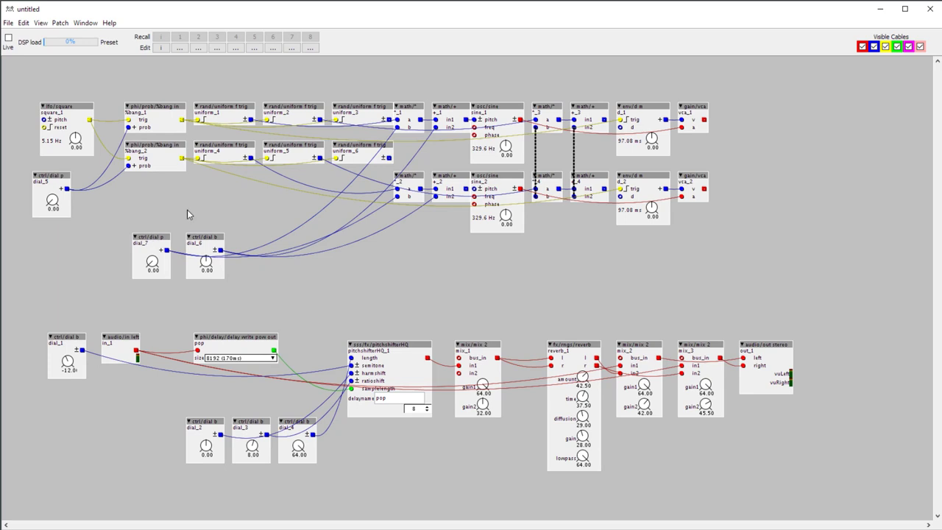
{"action": "left_click_drag", "start_coordinate": [206, 243], "coordinate": [155, 300]}
{"action": "key", "text": "ctrl+c"}
{"action": "key", "text": "ctrl+v"}
{"action": "left_click_drag", "start_coordinate": [255, 306], "coordinate": [263, 239]}
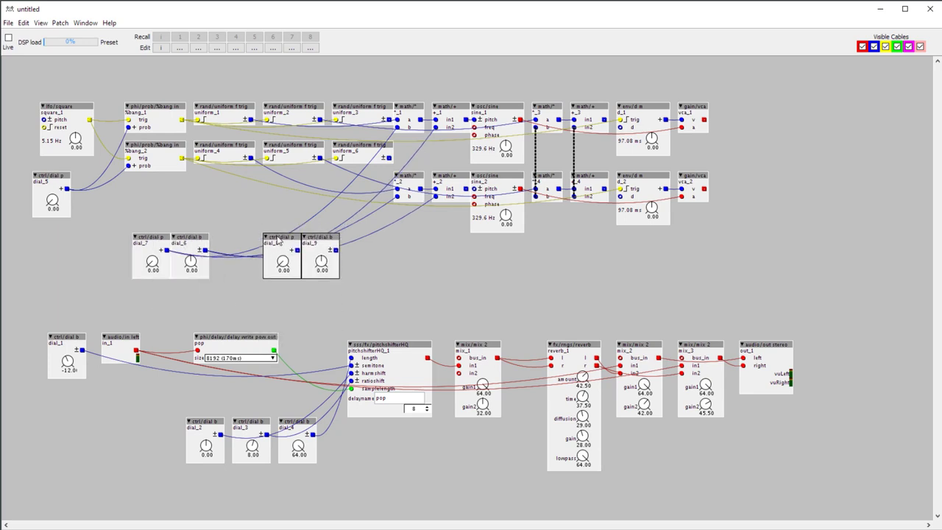
Set the upper envelope's decay to -7.00 and wire the copied dials through the second math pairs to both envelopes' d inputs
{"action": "left_click_drag", "start_coordinate": [654, 145], "coordinate": [653, 159]}
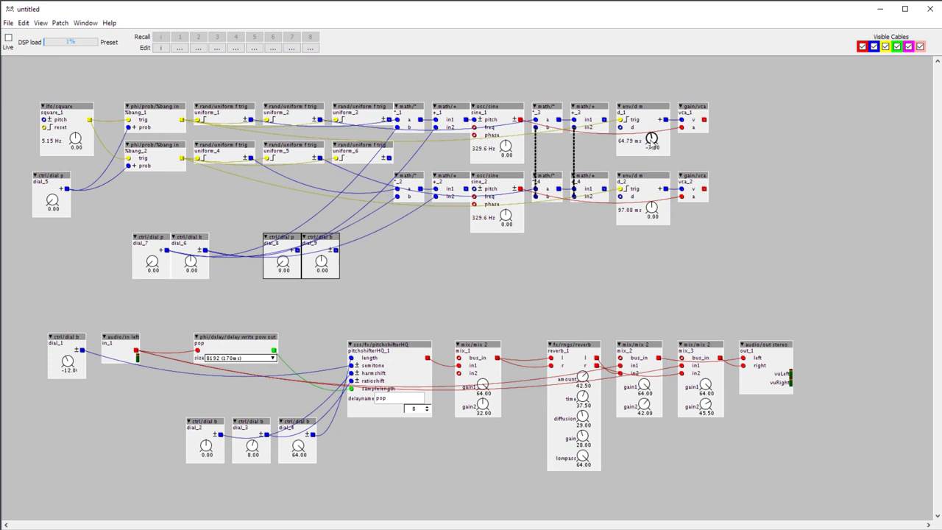
{"action": "mouse_move", "coordinate": [535, 127]}
{"action": "left_mouse_down"}
{"action": "mouse_move", "coordinate": [340, 256]}
{"action": "mouse_move", "coordinate": [596, 155]}
{"action": "mouse_move", "coordinate": [574, 127]}
{"action": "left_mouse_up"}
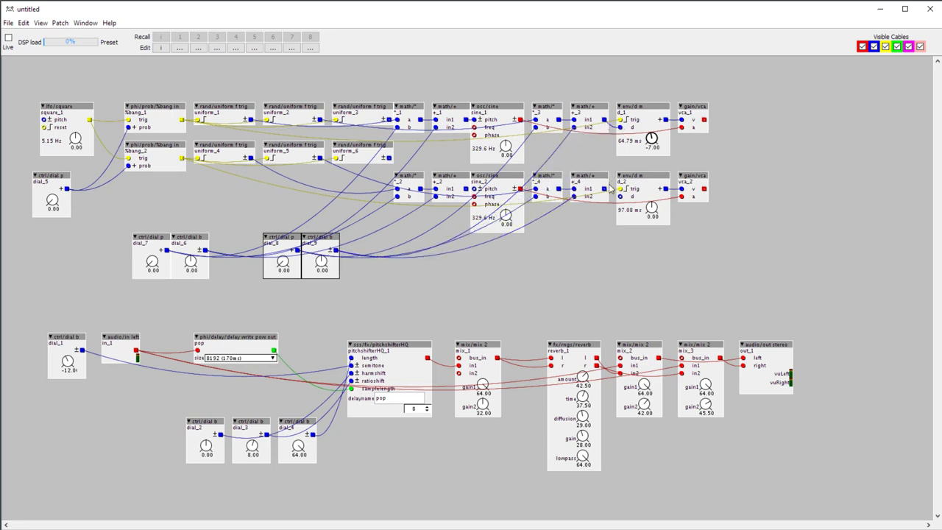
{"action": "left_click_drag", "start_coordinate": [605, 190], "coordinate": [620, 196]}
Add another gain/vca at the end of each oscillator row and connect the row's existing VCA output to its a input
{"action": "double_click", "coordinate": [731, 115]}
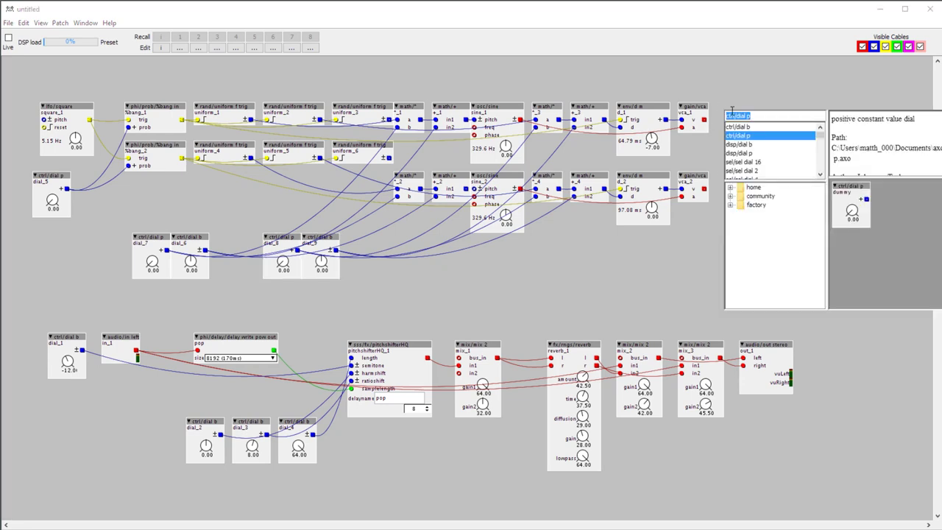
{"action": "type", "text": "vca"}
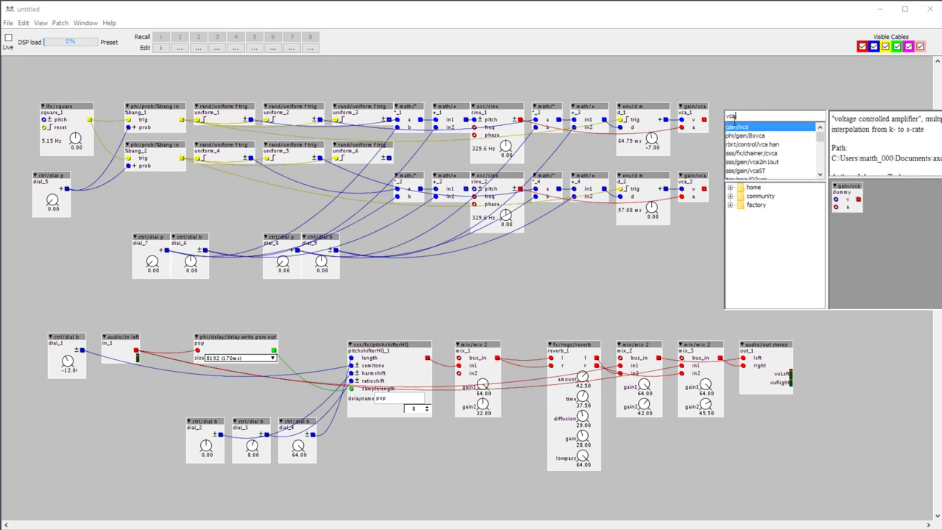
{"action": "double_click", "coordinate": [747, 129]}
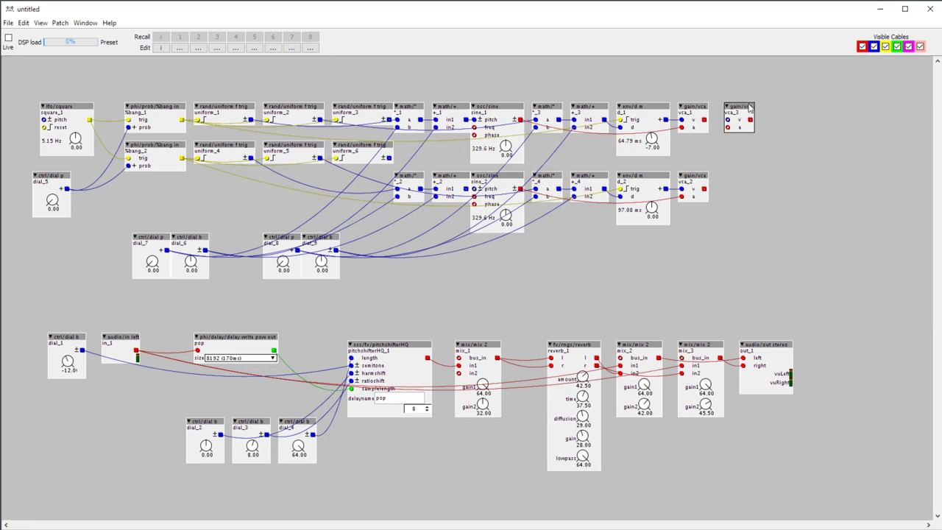
{"action": "left_click_drag", "start_coordinate": [746, 115], "coordinate": [746, 108]}
{"action": "key", "text": "ctrl+v"}
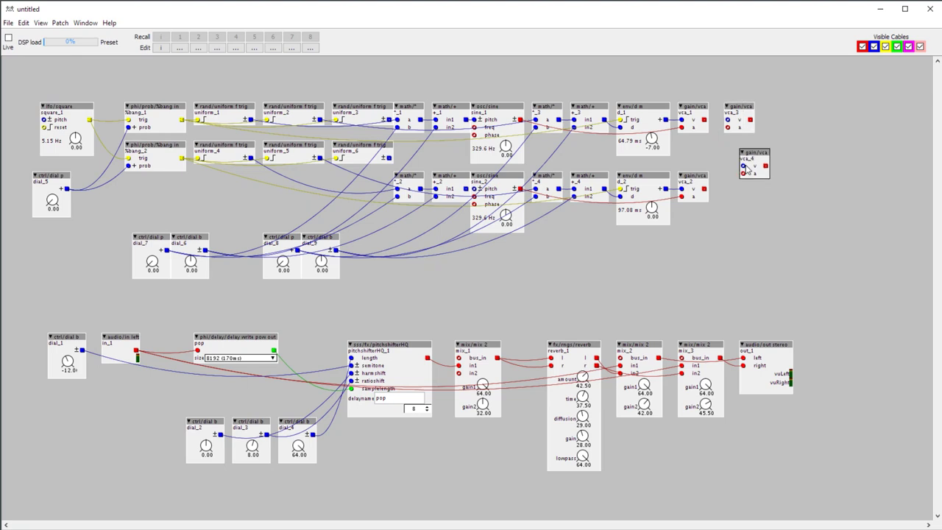
{"action": "left_click_drag", "start_coordinate": [749, 153], "coordinate": [728, 196]}
{"action": "left_click_drag", "start_coordinate": [704, 121], "coordinate": [727, 127]}
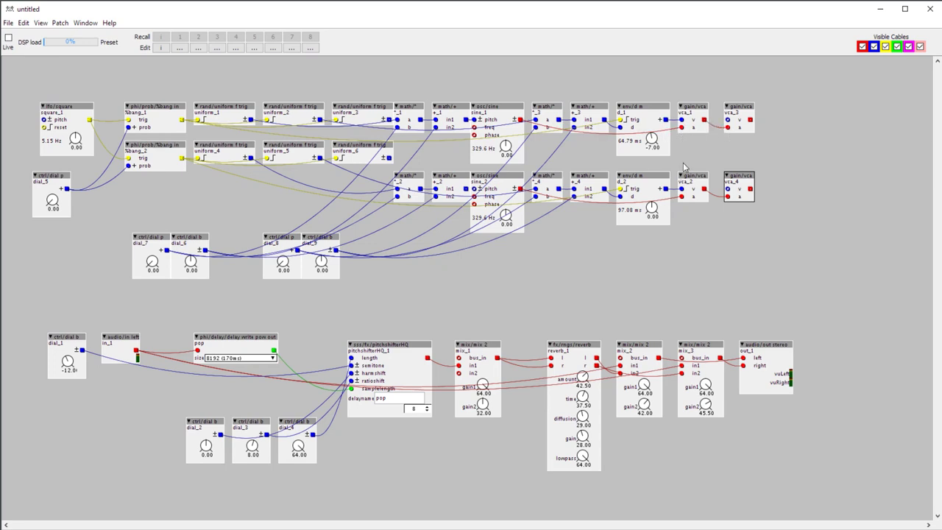
Move the two end VCAs further right to open a gap after the first VCAs
{"action": "left_click_drag", "start_coordinate": [726, 120], "coordinate": [435, 197]}
{"action": "left_click_drag", "start_coordinate": [759, 82], "coordinate": [736, 217]}
{"action": "left_click_drag", "start_coordinate": [737, 176], "coordinate": [798, 177]}
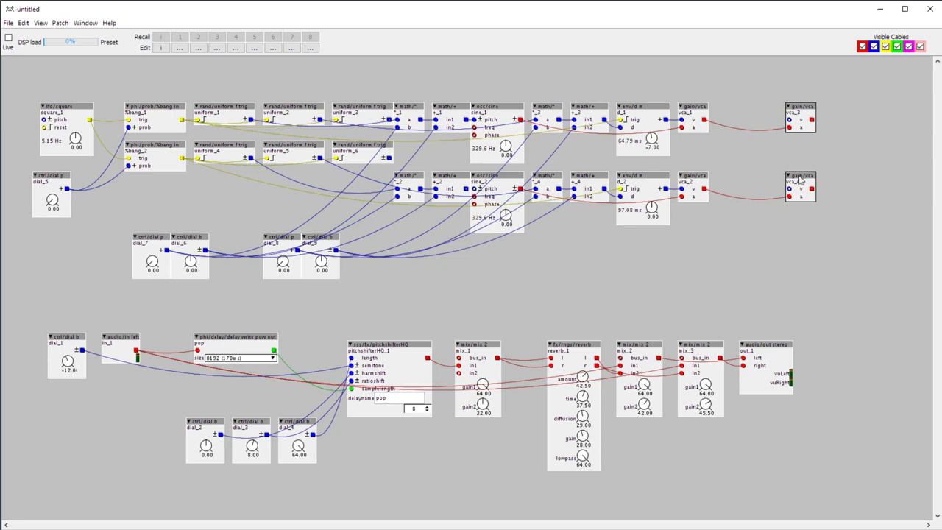
Copy a third dial pair beside the others and math pairs before the end VCAs, with the positive dial feeding the multipliers' b inputs
{"action": "left_click_drag", "start_coordinate": [292, 238], "coordinate": [438, 236]}
{"action": "key", "text": "ctrl+c"}
{"action": "key", "text": "ctrl+v"}
{"action": "left_click_drag", "start_coordinate": [423, 93], "coordinate": [445, 253]}
{"action": "key", "text": "ctrl+c"}
{"action": "key", "text": "ctrl+v"}
Change the third pair's bipolar dial to a ctrl/dial p and connect it to in2 of both new math/+ objects
{"action": "left_click", "coordinate": [478, 241]}
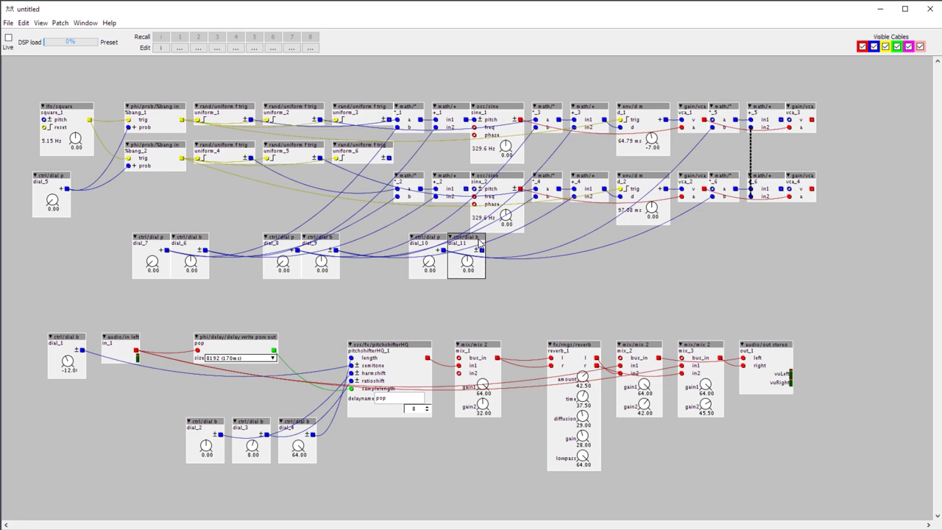
{"action": "double_click", "coordinate": [478, 241]}
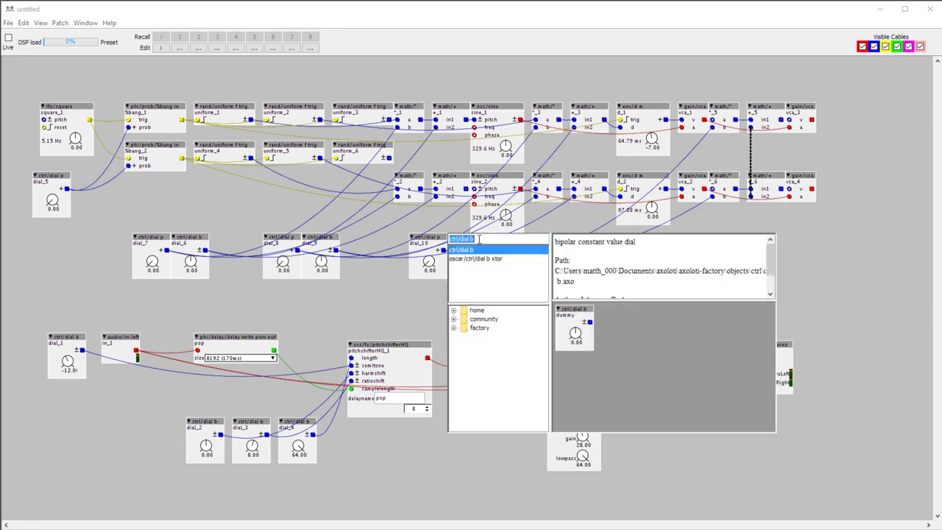
{"action": "left_click", "coordinate": [482, 240]}
{"action": "key", "text": "BackSpace"}
{"action": "double_click", "coordinate": [480, 258]}
{"action": "left_click_drag", "start_coordinate": [480, 250], "coordinate": [750, 190]}
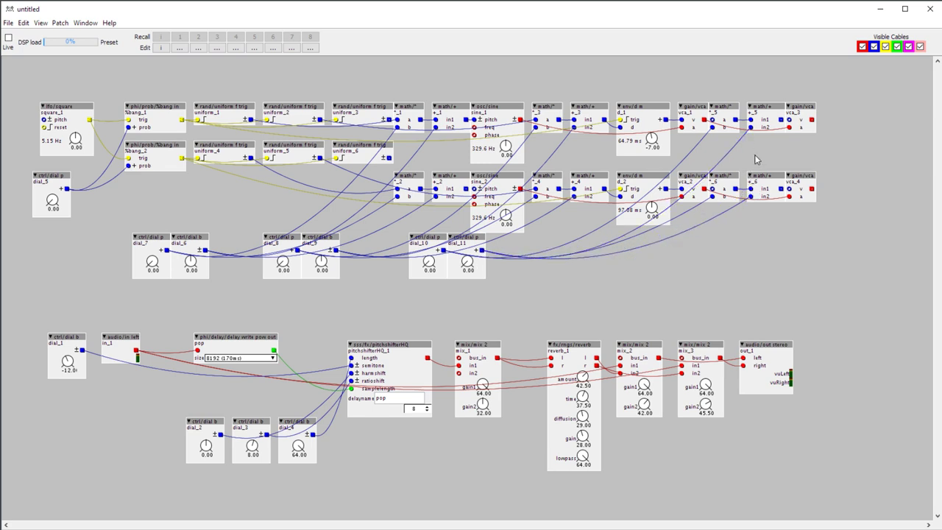
Feed uniform_3 and uniform_6 through the new math pairs to the end VCAs, and cross-patch the VCA outputs to the opposite oscillators' phase inputs
{"action": "left_click_drag", "start_coordinate": [712, 119], "coordinate": [390, 122]}
{"action": "left_click_drag", "start_coordinate": [390, 159], "coordinate": [719, 195]}
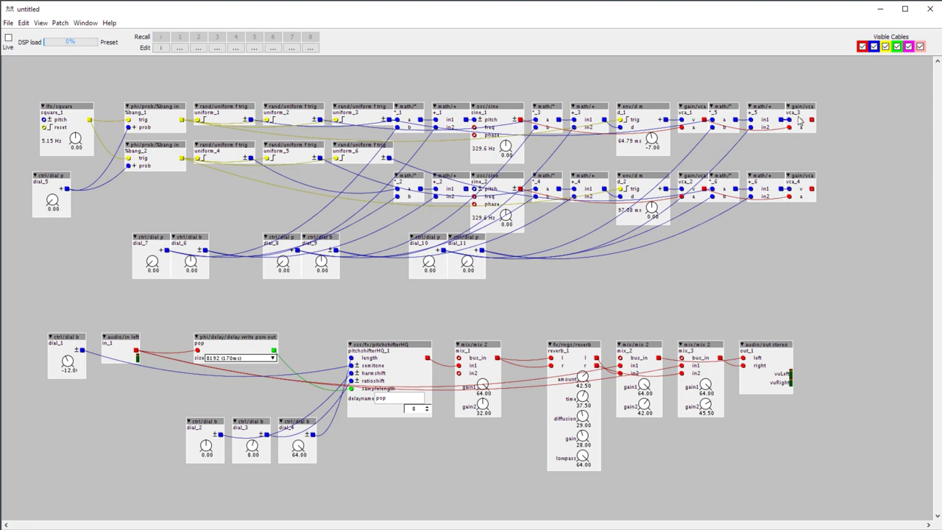
{"action": "left_click_drag", "start_coordinate": [810, 119], "coordinate": [475, 205]}
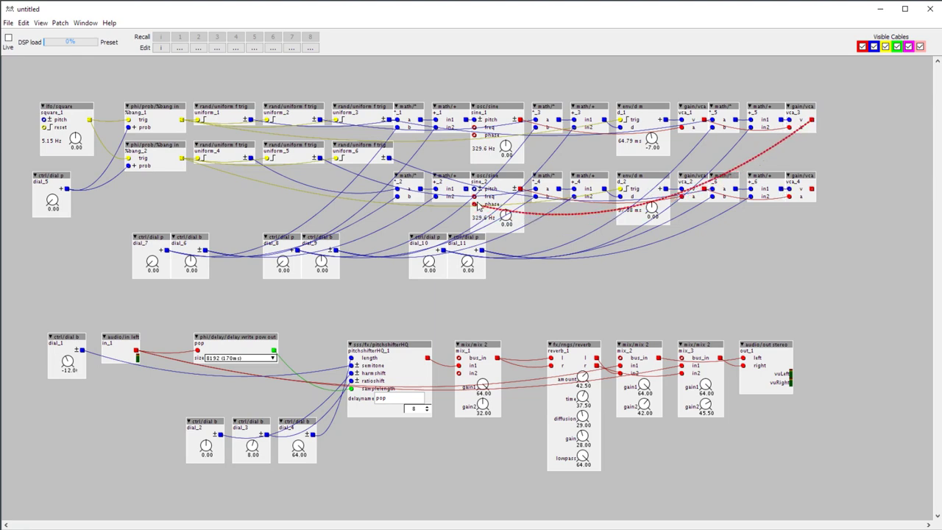
{"action": "left_click_drag", "start_coordinate": [811, 189], "coordinate": [486, 137]}
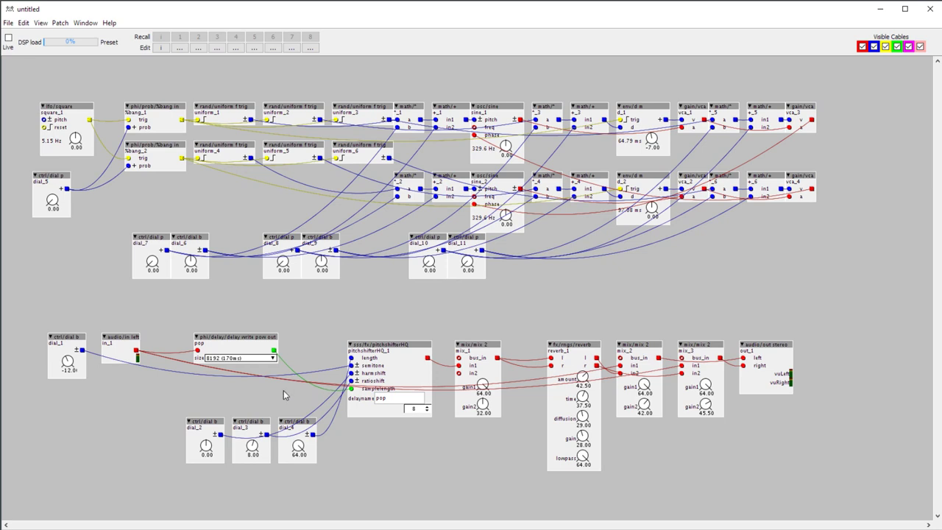
Move dial_1 to the patch's left edge and shift the rest of the pitch-shifter and reverb chain down
{"action": "left_click_drag", "start_coordinate": [76, 340], "coordinate": [37, 340]}
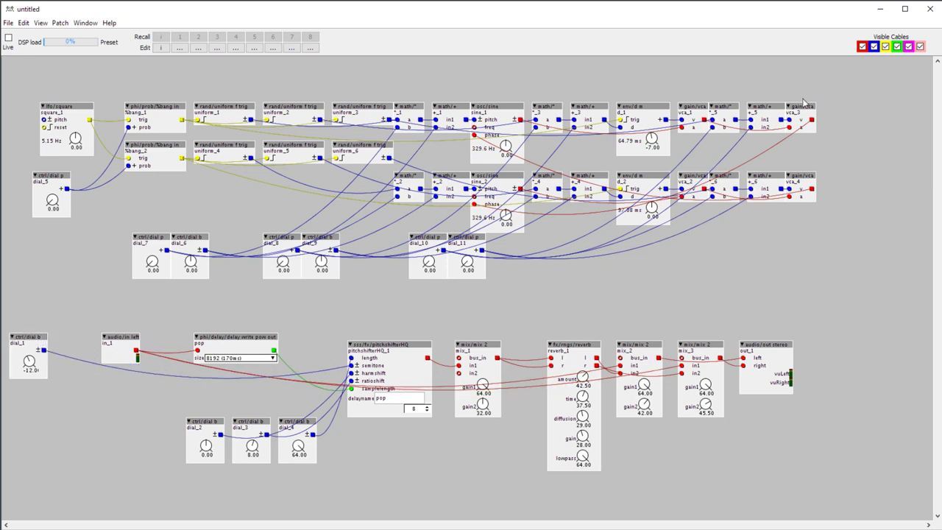
{"action": "left_click_drag", "start_coordinate": [773, 327], "coordinate": [111, 492]}
{"action": "left_click_drag", "start_coordinate": [591, 350], "coordinate": [584, 387]}
{"action": "left_click", "coordinate": [590, 349]}
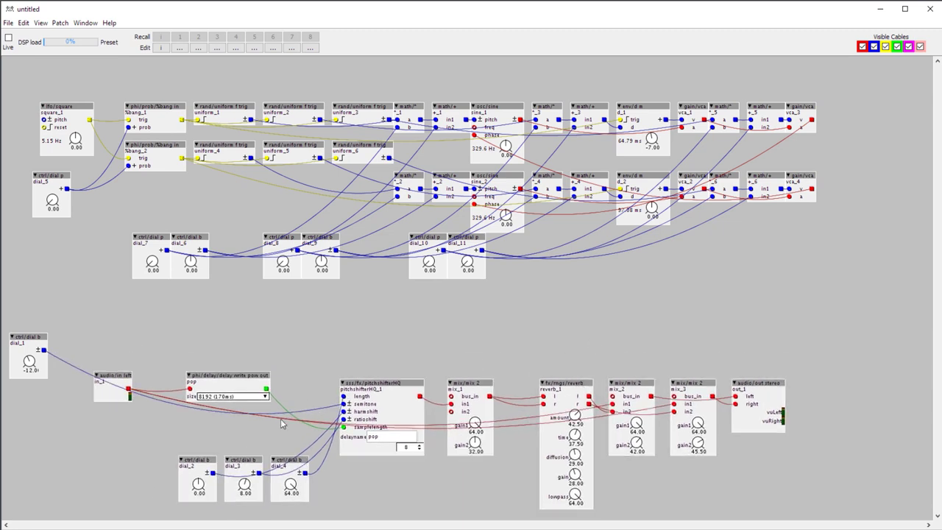
Place the three pitch-shifter dials directly under the delay writer and align the delay writer above them
{"action": "left_click_drag", "start_coordinate": [293, 454], "coordinate": [196, 521]}
{"action": "left_click_drag", "start_coordinate": [206, 463], "coordinate": [226, 418]}
{"action": "left_click_drag", "start_coordinate": [235, 381], "coordinate": [251, 381]}
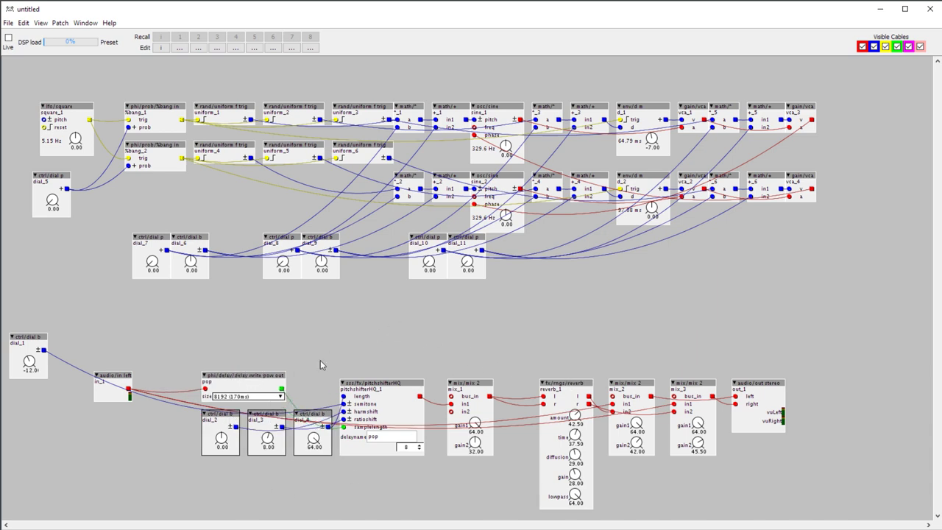
Delete the audio input object and duplicate the delay writer, three dials, pitch shifter and first mixer below the originals
{"action": "left_click_drag", "start_coordinate": [134, 355], "coordinate": [116, 421]}
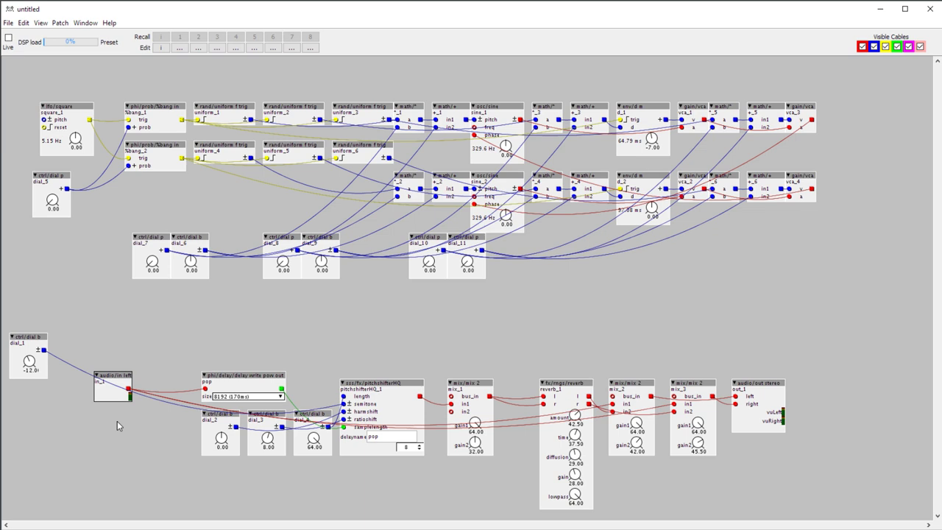
{"action": "key", "text": "Delete"}
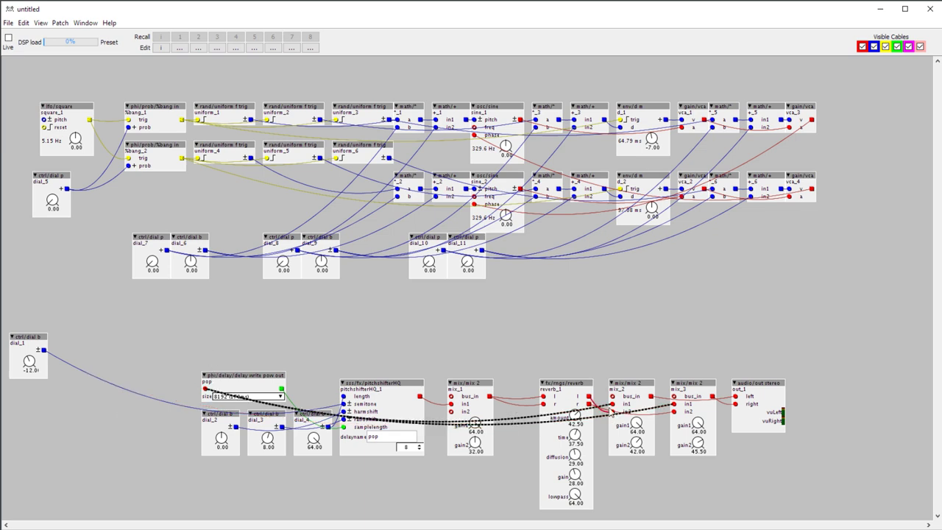
{"action": "left_click_drag", "start_coordinate": [257, 367], "coordinate": [410, 484]}
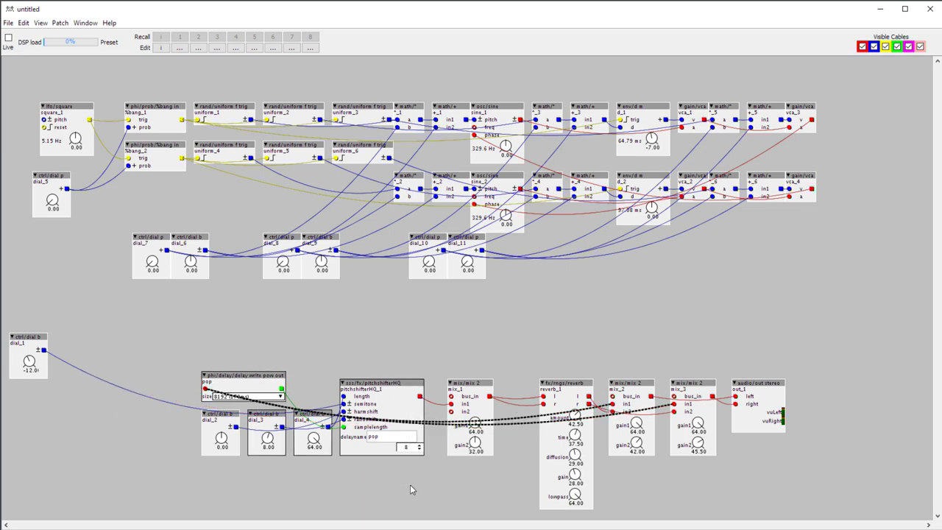
{"action": "left_click_drag", "start_coordinate": [506, 352], "coordinate": [212, 490]}
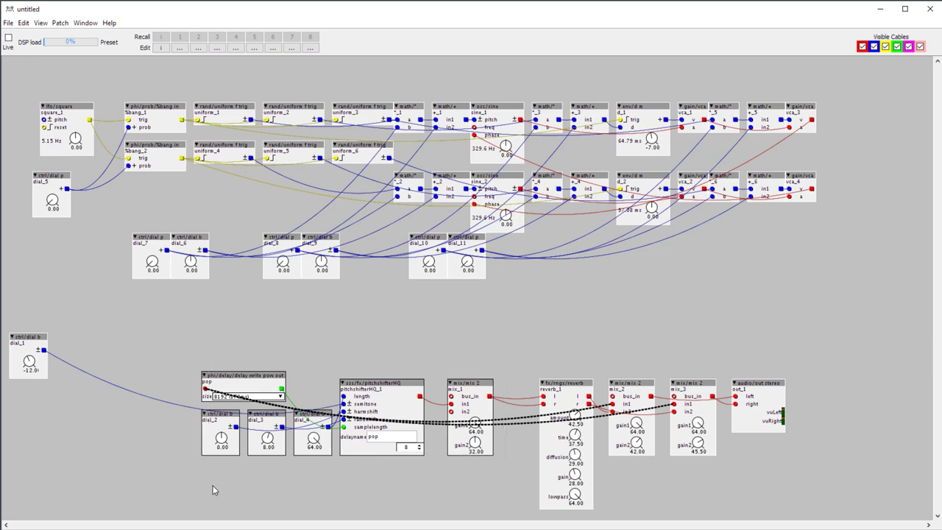
{"action": "key", "text": "ctrl+d"}
{"action": "left_click_drag", "start_coordinate": [278, 495], "coordinate": [272, 471]}
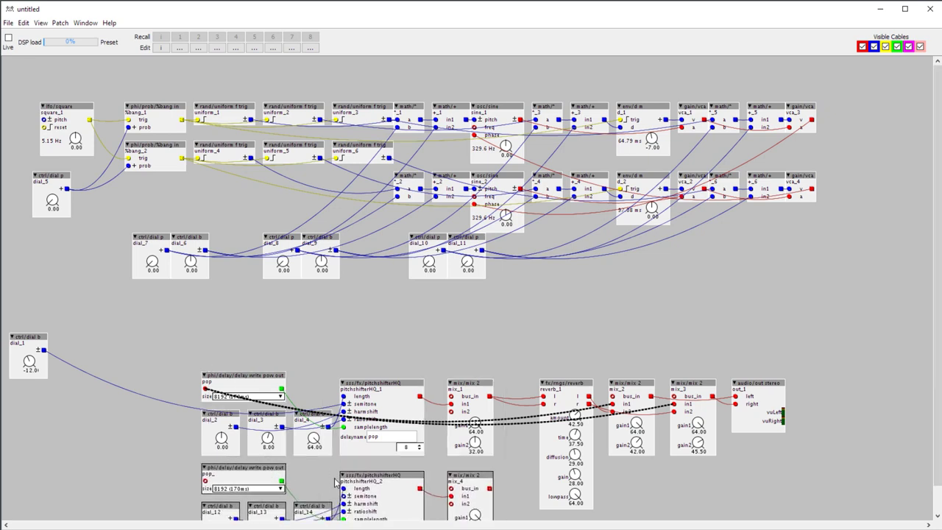
Move both pitch-shifter chains up together into the space below the generator dials
{"action": "scroll", "coordinate": [335, 476], "scroll_direction": "down", "scroll_amount": 2}
{"action": "left_click_drag", "start_coordinate": [192, 337], "coordinate": [489, 515]}
{"action": "left_click_drag", "start_coordinate": [476, 449], "coordinate": [466, 377]}
{"action": "scroll", "coordinate": [282, 444], "scroll_direction": "up", "scroll_amount": 2}
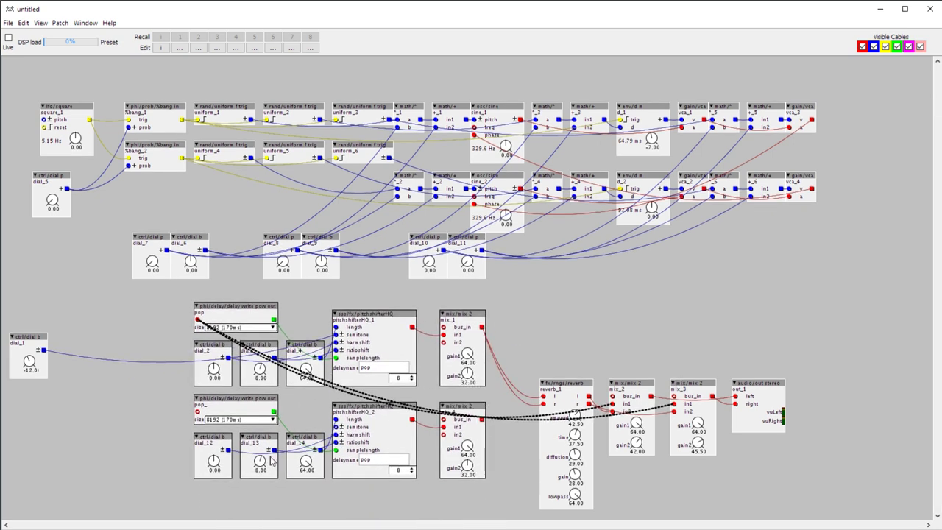
Connect dial_1 to the second pitch shifter's semitone input, and the vca_1 and vca_2 outputs to the upper and lower delay writers
{"action": "left_click_drag", "start_coordinate": [43, 351], "coordinate": [349, 428]}
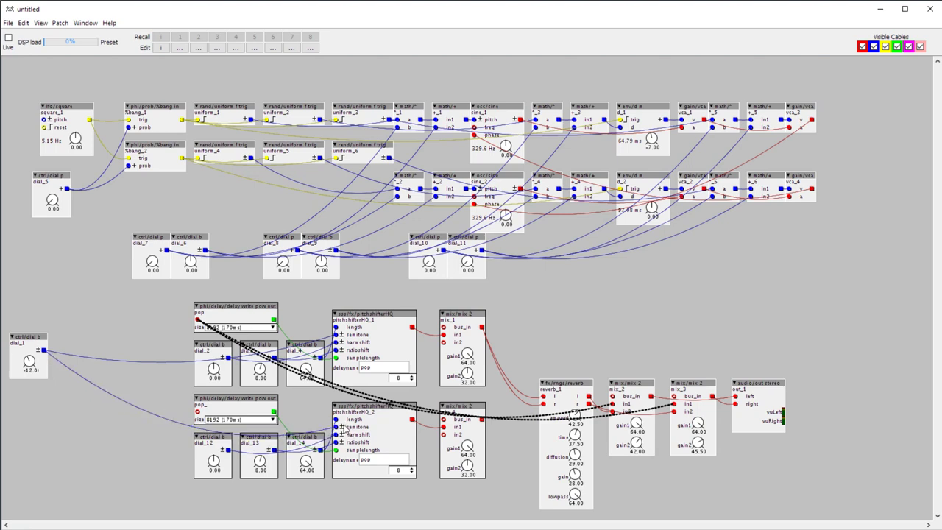
{"action": "left_click_drag", "start_coordinate": [204, 321], "coordinate": [704, 120]}
{"action": "left_click_drag", "start_coordinate": [704, 190], "coordinate": [198, 412]}
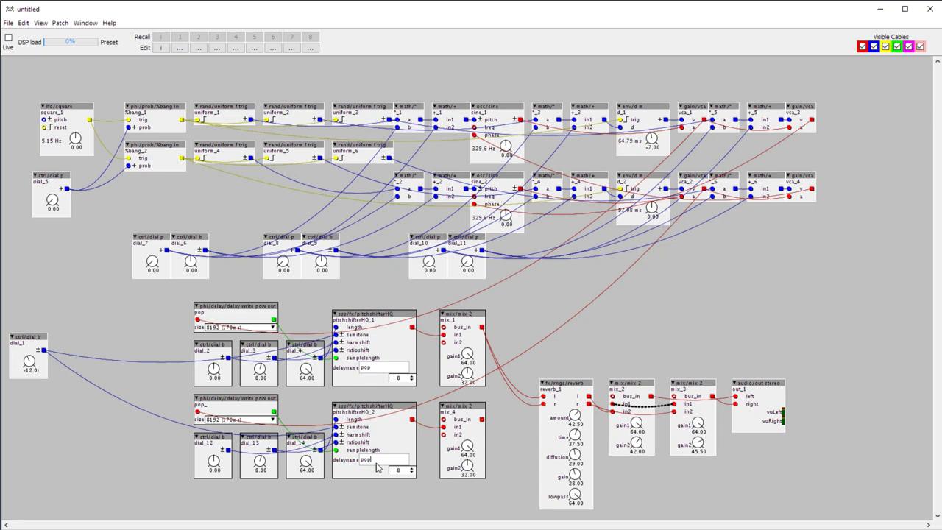
Set the second pitch shifter's delay name to pop2 and rename the lower delay writer pop2
{"action": "type", "text": "22"}
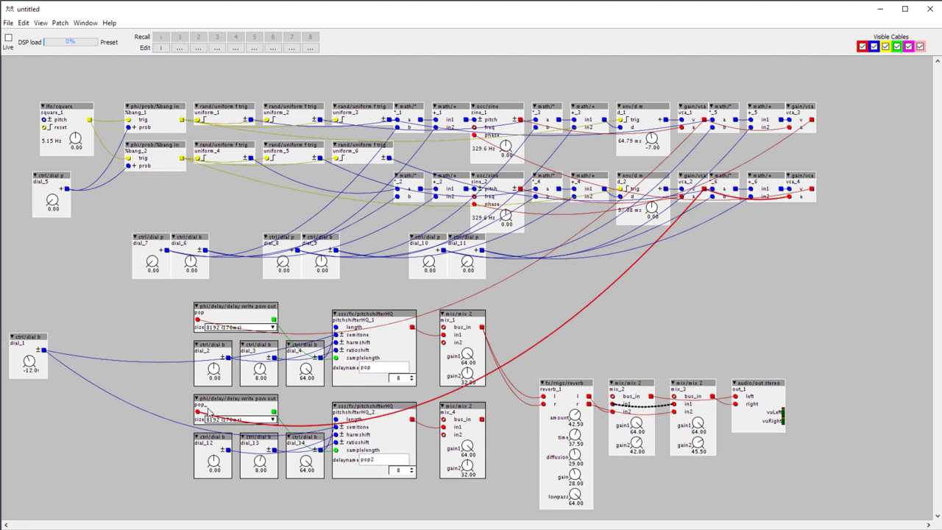
{"action": "double_click", "coordinate": [211, 410]}
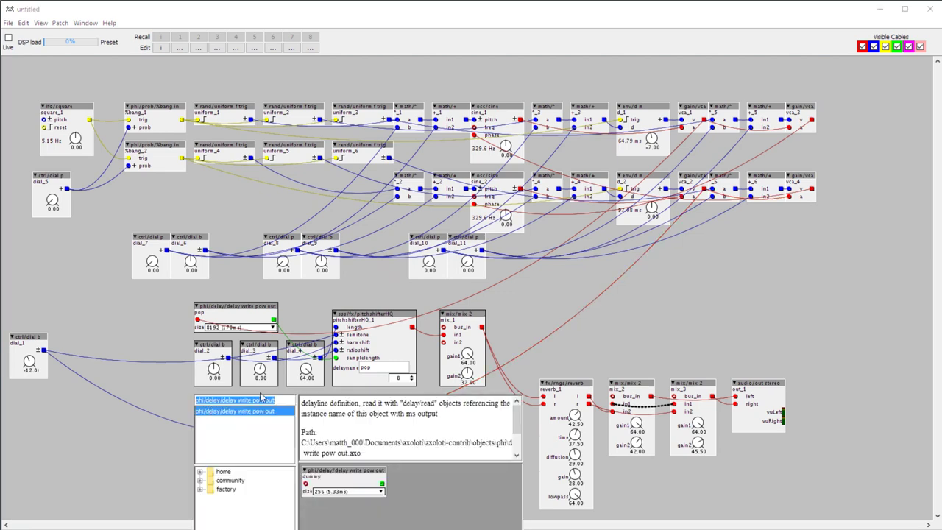
{"action": "key", "text": "Return"}
{"action": "double_click", "coordinate": [212, 407]}
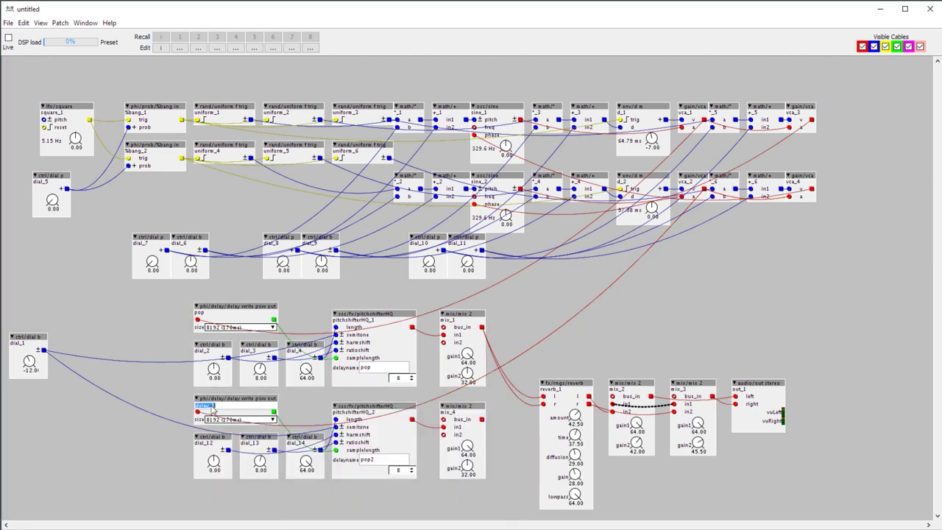
{"action": "type", "text": "pop2"}
{"action": "key", "text": "Return"}
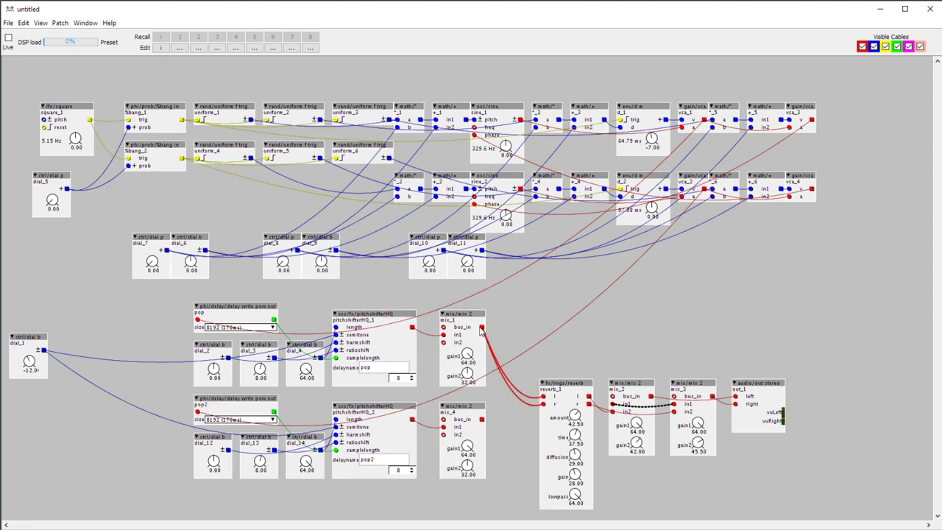
Connect mix_4's output to the reverb's right input, vca_2's output to mix_1 in2, and vca_1's output to mix_4 in2
{"action": "left_click_drag", "start_coordinate": [541, 405], "coordinate": [481, 420]}
{"action": "left_click_drag", "start_coordinate": [444, 342], "coordinate": [705, 190]}
{"action": "left_click_drag", "start_coordinate": [444, 434], "coordinate": [703, 121]}
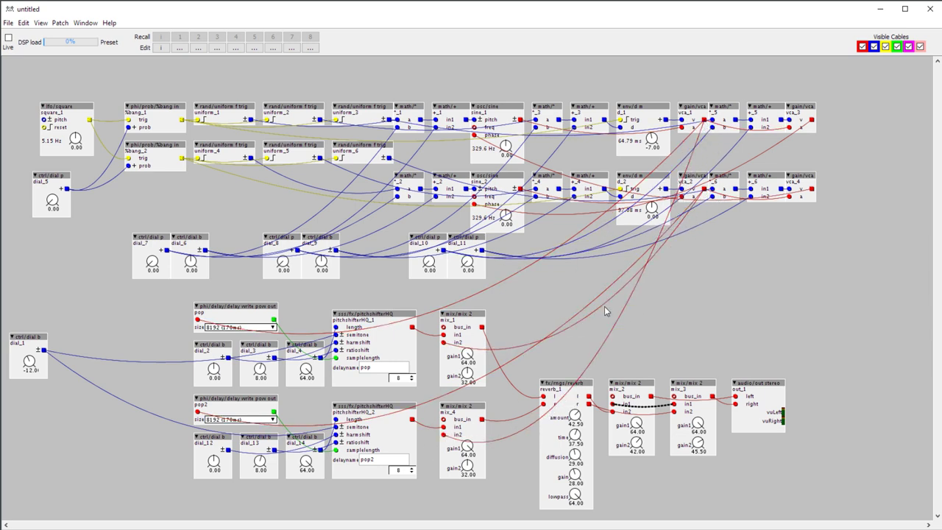
Move the reverb, mix_2, mix_3 and the stereo output up in line with the first pitch-shifter chain
{"action": "left_click_drag", "start_coordinate": [564, 390], "coordinate": [556, 320]}
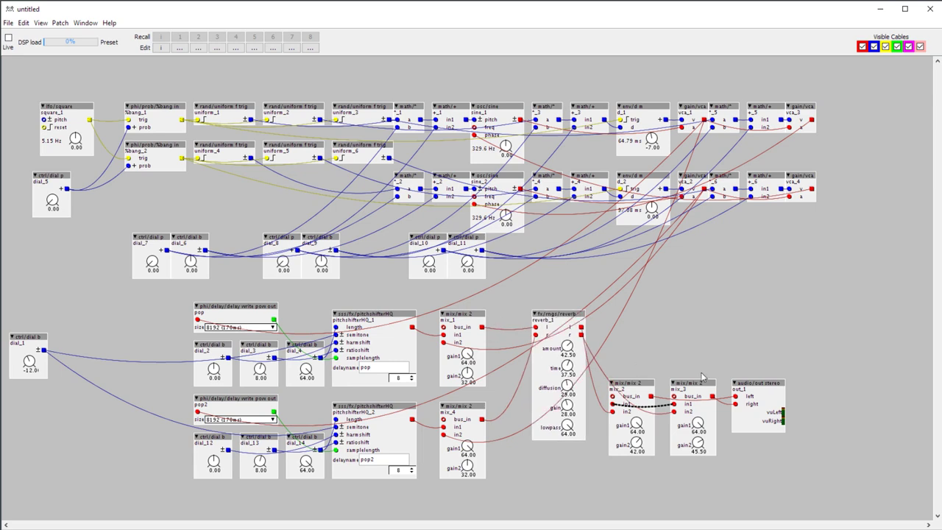
{"action": "left_click_drag", "start_coordinate": [634, 388], "coordinate": [649, 318]}
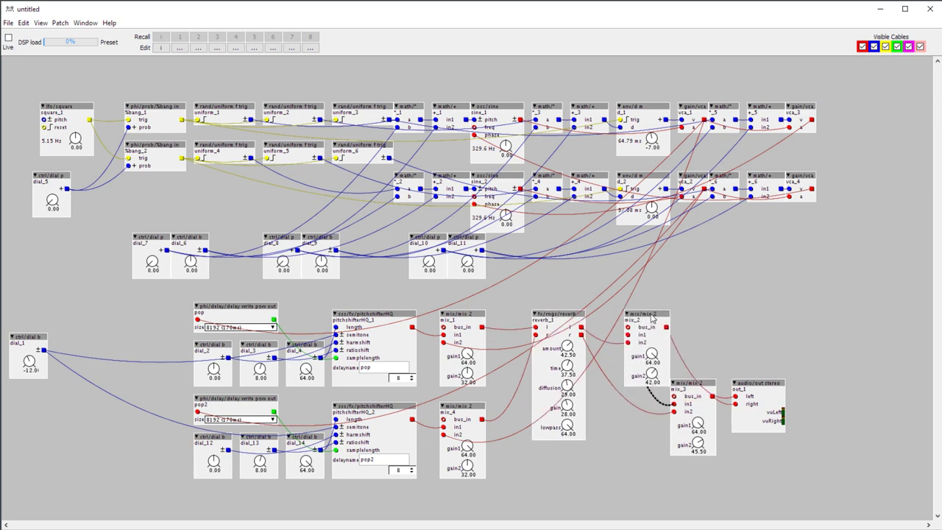
{"action": "left_click_drag", "start_coordinate": [692, 392], "coordinate": [713, 321]}
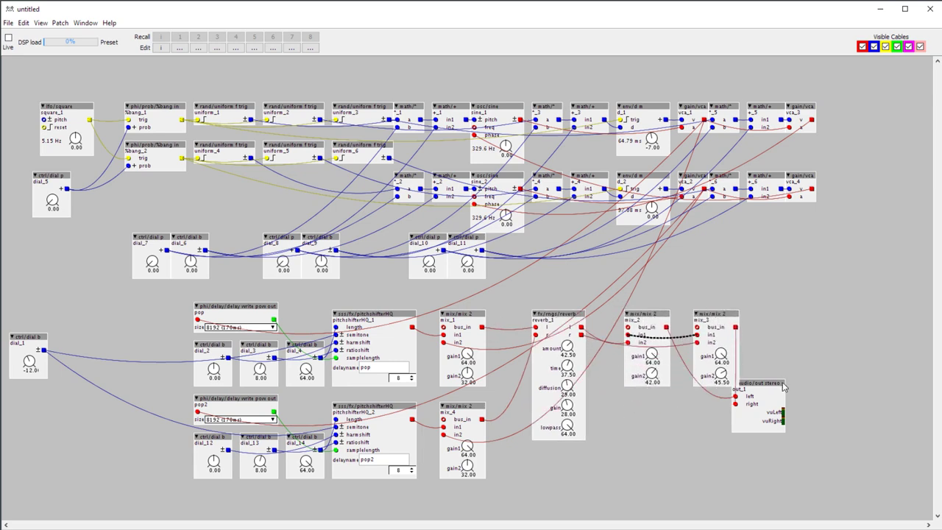
{"action": "left_click_drag", "start_coordinate": [770, 390], "coordinate": [823, 327]}
Line up the reverb, mix_2, mix_3 and the stereo output closely beside mix_4 in the second pitch-shifter row
{"action": "left_click_drag", "start_coordinate": [555, 313], "coordinate": [531, 404]}
{"action": "left_click_drag", "start_coordinate": [643, 290], "coordinate": [853, 402]}
{"action": "left_click_drag", "start_coordinate": [651, 324], "coordinate": [597, 416]}
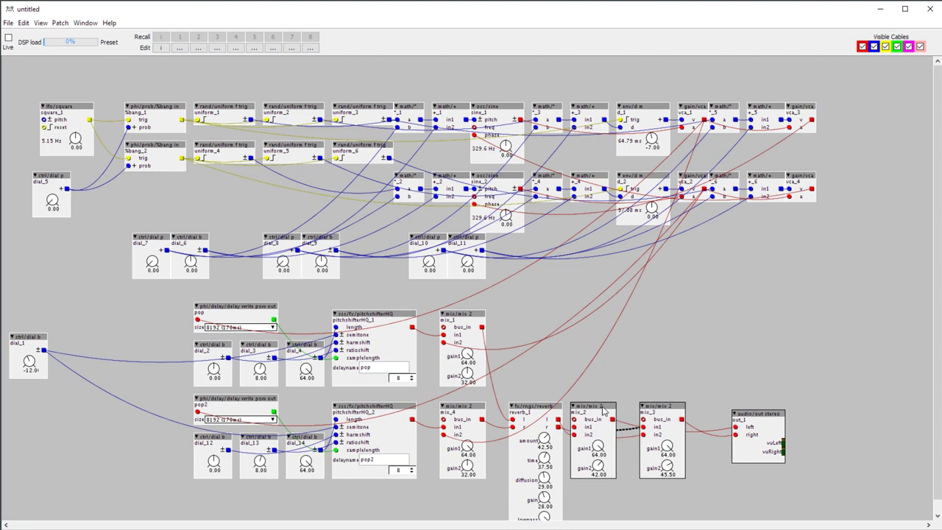
{"action": "left_click", "coordinate": [675, 373]}
{"action": "left_click_drag", "start_coordinate": [665, 406], "coordinate": [650, 406]}
{"action": "left_click_drag", "start_coordinate": [745, 416], "coordinate": [698, 407]}
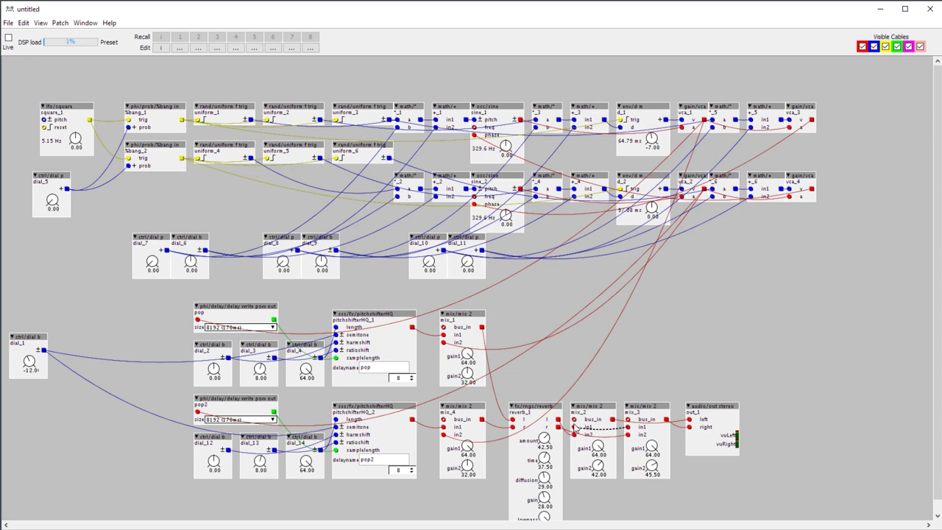
Connect vca_1's output to mix_2 in1 and vca_2's output to mix_3 in1 in place of the cable between them
{"action": "left_click_drag", "start_coordinate": [574, 428], "coordinate": [704, 121]}
{"action": "left_click_drag", "start_coordinate": [628, 431], "coordinate": [704, 191]}
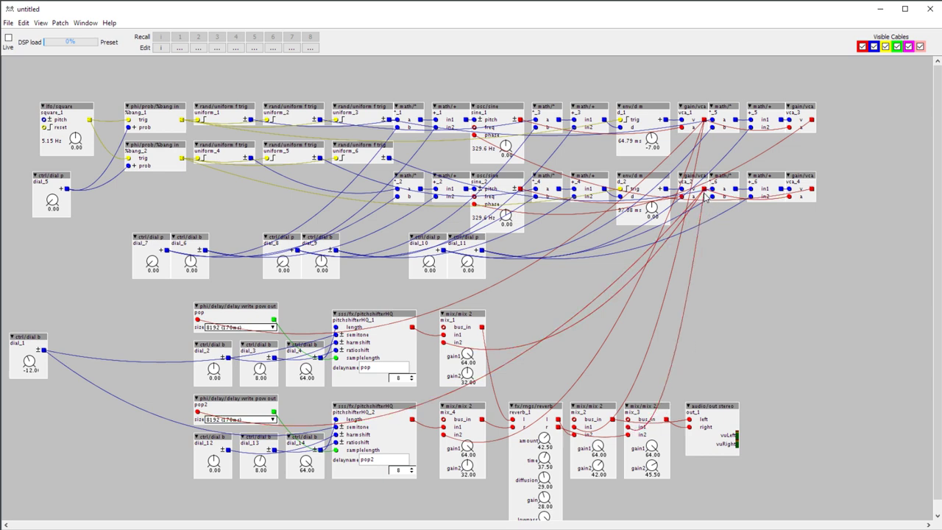
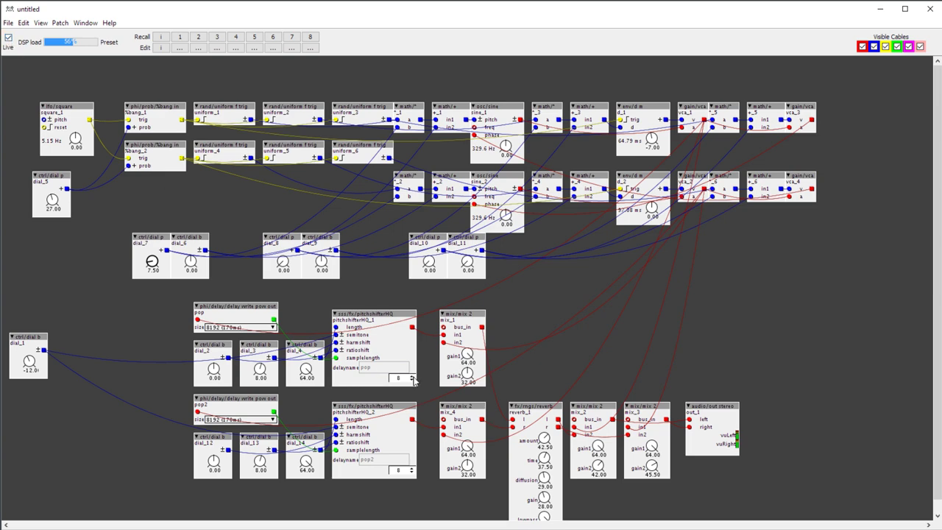
Take the patch offline and add two audio-rate math/half objects side by side below the second voice's envelope
{"action": "left_click", "coordinate": [8, 38]}
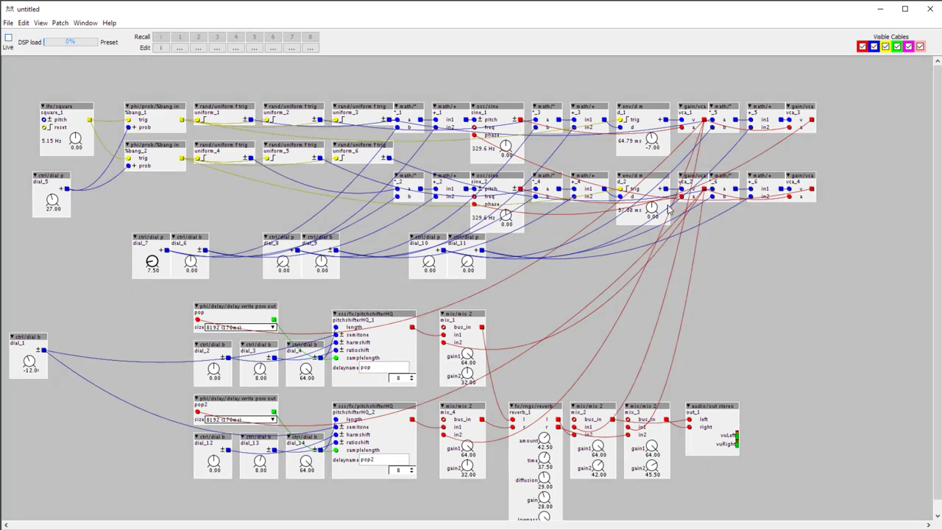
{"action": "double_click", "coordinate": [149, 319]}
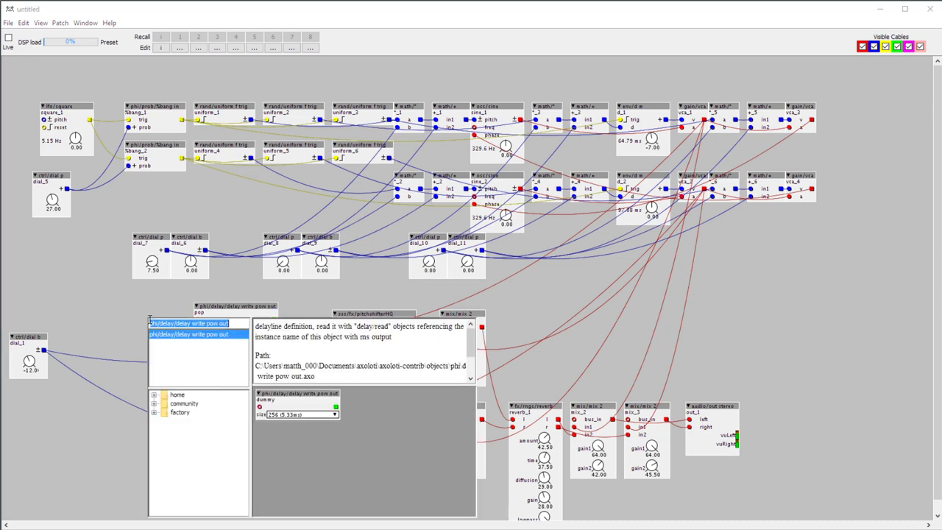
{"action": "type", "text": "half"}
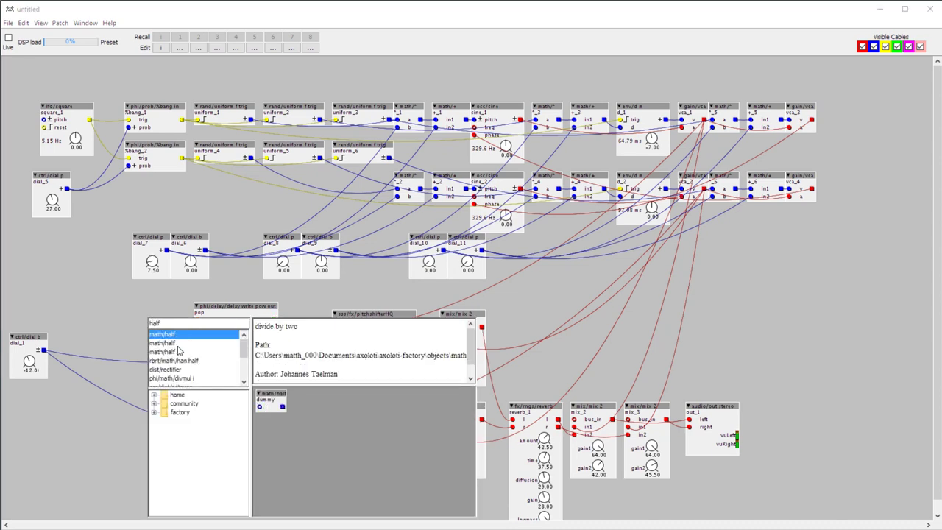
{"action": "left_click", "coordinate": [172, 344]}
{"action": "double_click", "coordinate": [172, 345]}
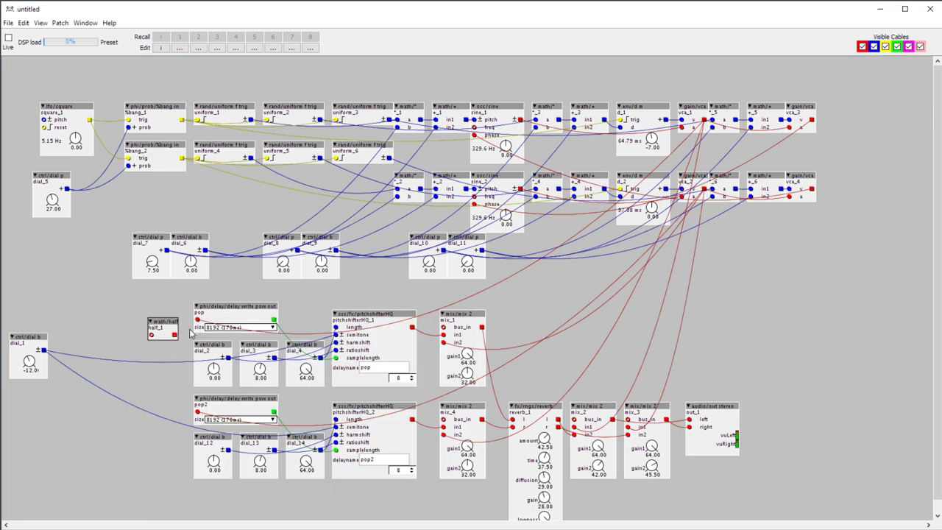
{"action": "left_click_drag", "start_coordinate": [172, 325], "coordinate": [617, 263]}
{"action": "left_click", "coordinate": [611, 291]}
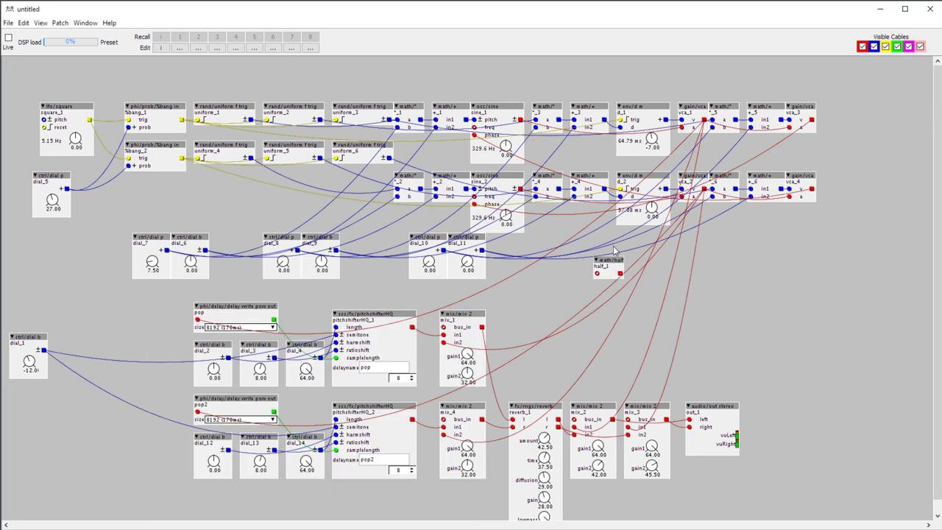
{"action": "left_click", "coordinate": [615, 265]}
{"action": "key", "text": "ctrl+d"}
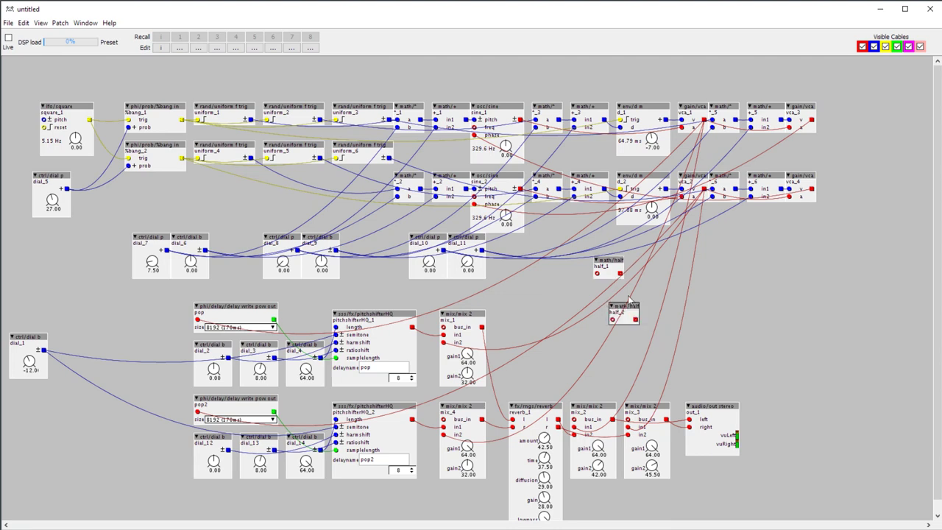
{"action": "left_click_drag", "start_coordinate": [618, 308], "coordinate": [643, 267]}
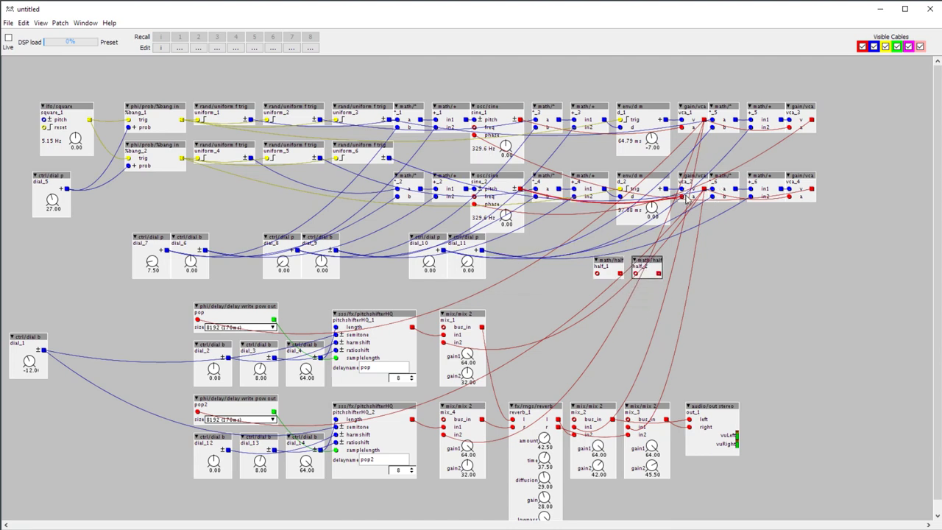
Patch the first math/half between sine_2 and vca_2's audio input, shifting *_2, +_2 and sine_2 left to fit it beside the oscillator
{"action": "left_click_drag", "start_coordinate": [685, 197], "coordinate": [520, 189]}
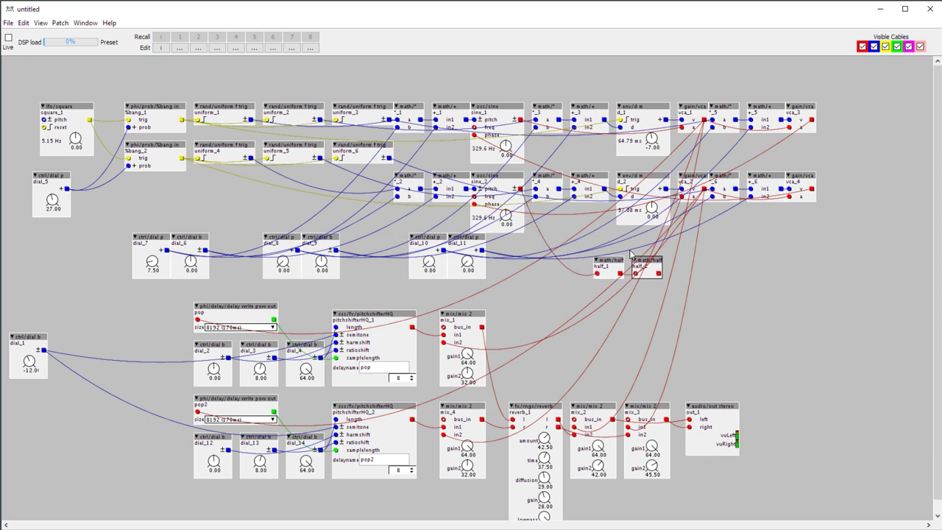
{"action": "left_click_drag", "start_coordinate": [612, 261], "coordinate": [554, 179]}
{"action": "left_click_drag", "start_coordinate": [356, 179], "coordinate": [507, 214]}
{"action": "left_click_drag", "start_coordinate": [508, 178], "coordinate": [470, 178]}
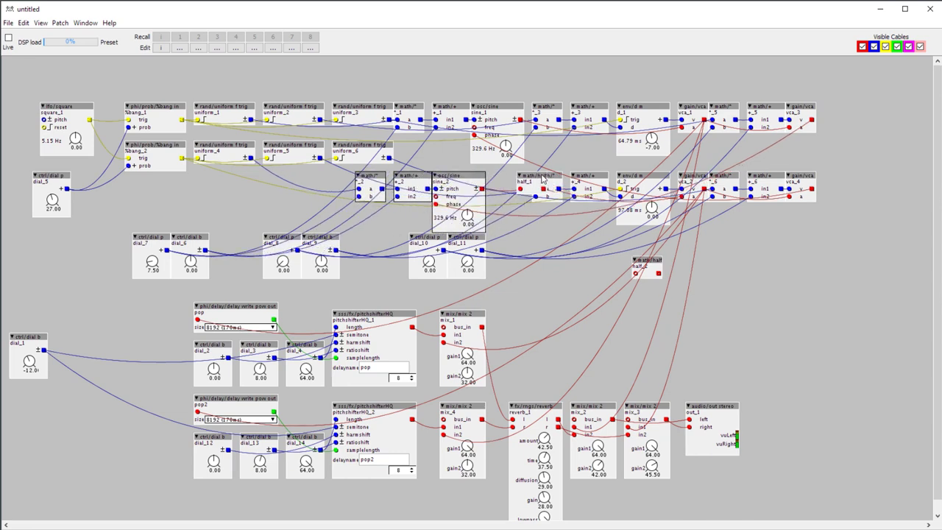
{"action": "left_click_drag", "start_coordinate": [542, 180], "coordinate": [520, 180]}
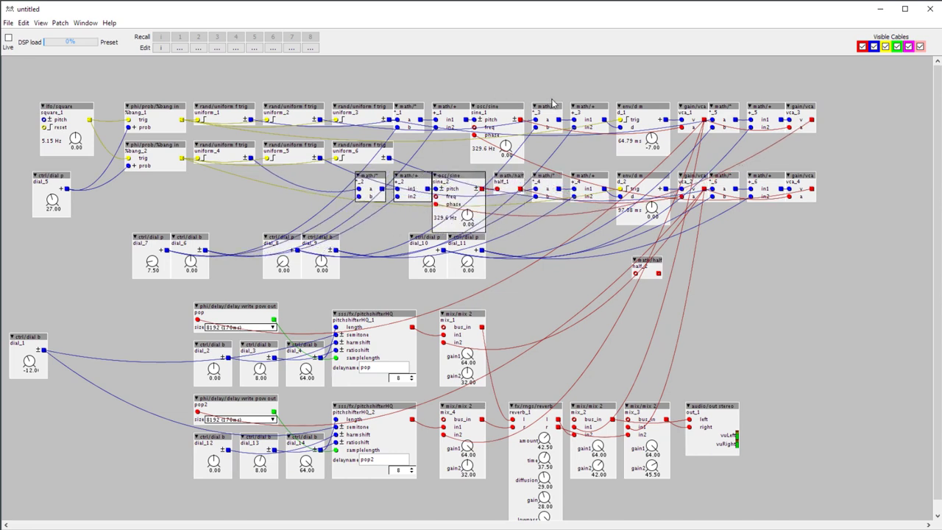
Shift the upper voice's objects from *_3 onward to the right and insert the second math/half between sine_1 and vca_1
{"action": "left_click_drag", "start_coordinate": [552, 103], "coordinate": [839, 171]}
{"action": "left_click_drag", "start_coordinate": [566, 110], "coordinate": [643, 110]}
{"action": "left_click_drag", "start_coordinate": [637, 266], "coordinate": [735, 127]}
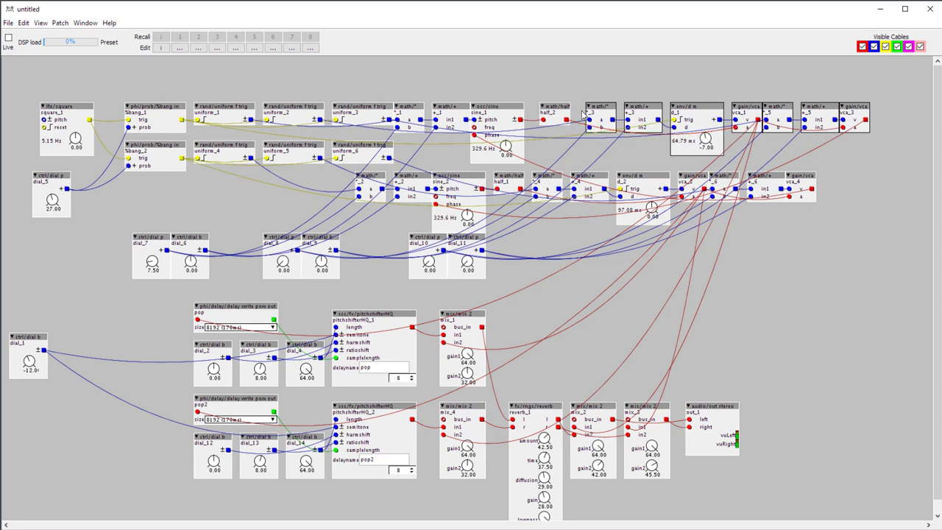
{"action": "left_click", "coordinate": [846, 95]}
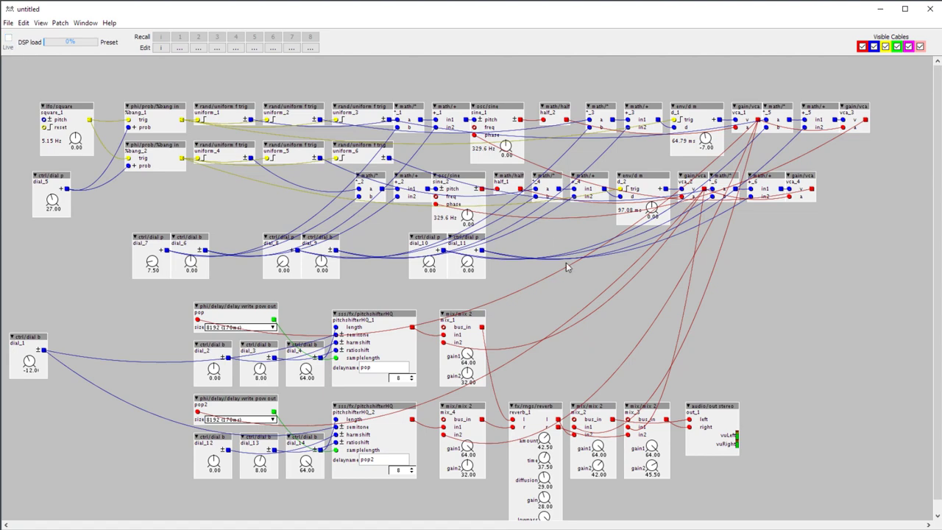
Run the patch live and set reverb gain to 18, mix_2 gains to 0 and 46, and mix_3 gains to 0 and 48
{"action": "key", "text": "ctrl+g"}
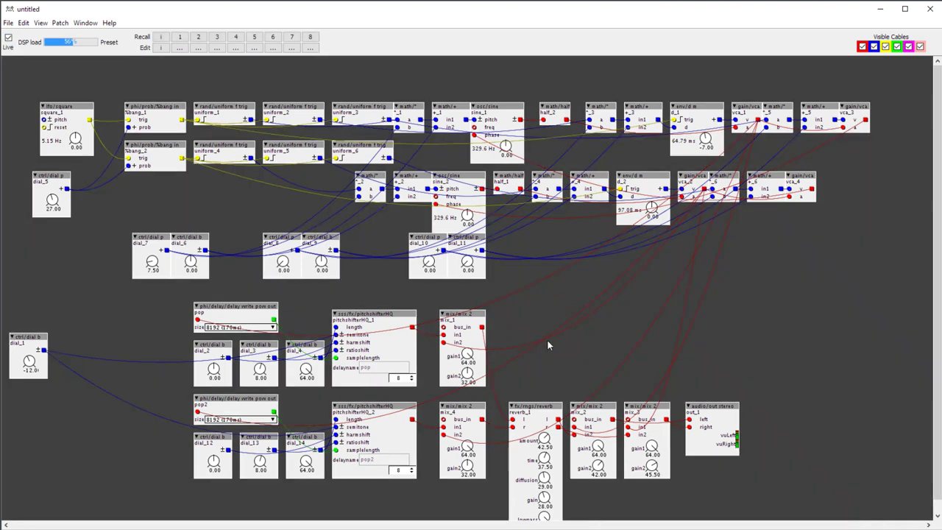
{"action": "left_click_drag", "start_coordinate": [543, 515], "coordinate": [546, 505]}
{"action": "left_click_drag", "start_coordinate": [598, 446], "coordinate": [598, 478]}
{"action": "left_click_drag", "start_coordinate": [651, 445], "coordinate": [651, 478]}
{"action": "left_click_drag", "start_coordinate": [597, 465], "coordinate": [651, 462]}
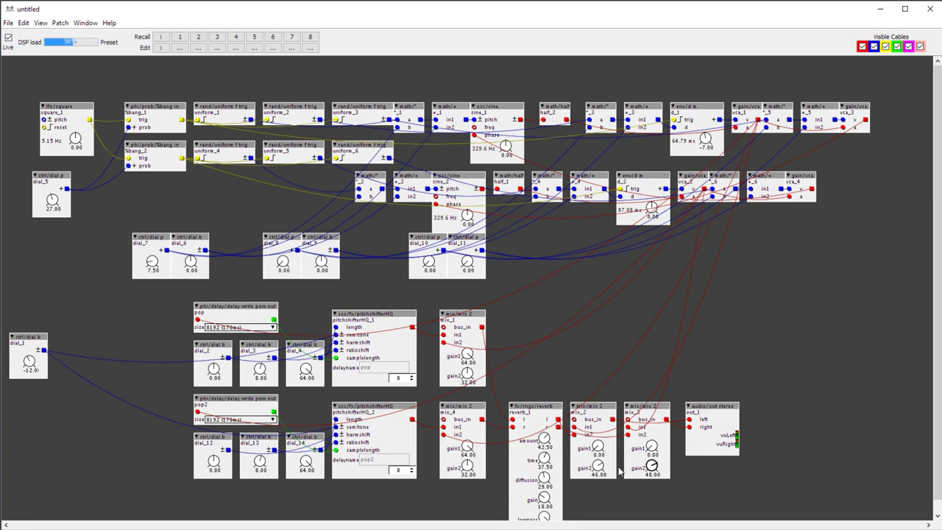
Set gain2 on mix_1 and mix_4 to 0 and raise dial_1 to 20
{"action": "left_click_drag", "start_coordinate": [466, 373], "coordinate": [467, 390]}
{"action": "left_click_drag", "start_coordinate": [467, 465], "coordinate": [468, 477]}
{"action": "left_click_drag", "start_coordinate": [30, 360], "coordinate": [29, 347]}
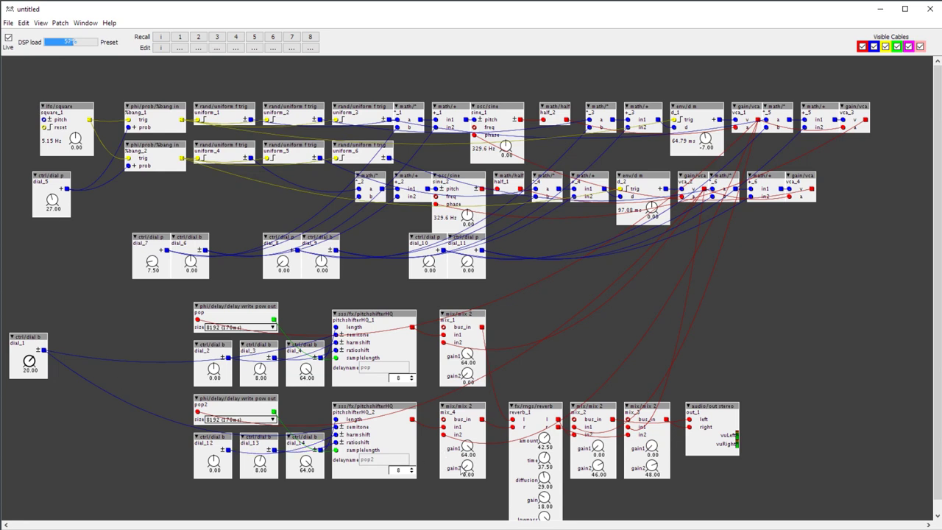
Set mix_4 gain2 to 41.5, mix_1 gain2 to 46 and the reverb amount to 64
{"action": "left_click_drag", "start_coordinate": [467, 465], "coordinate": [467, 451]}
{"action": "left_click_drag", "start_coordinate": [467, 374], "coordinate": [467, 354]}
{"action": "left_click_drag", "start_coordinate": [545, 442], "coordinate": [544, 434]}
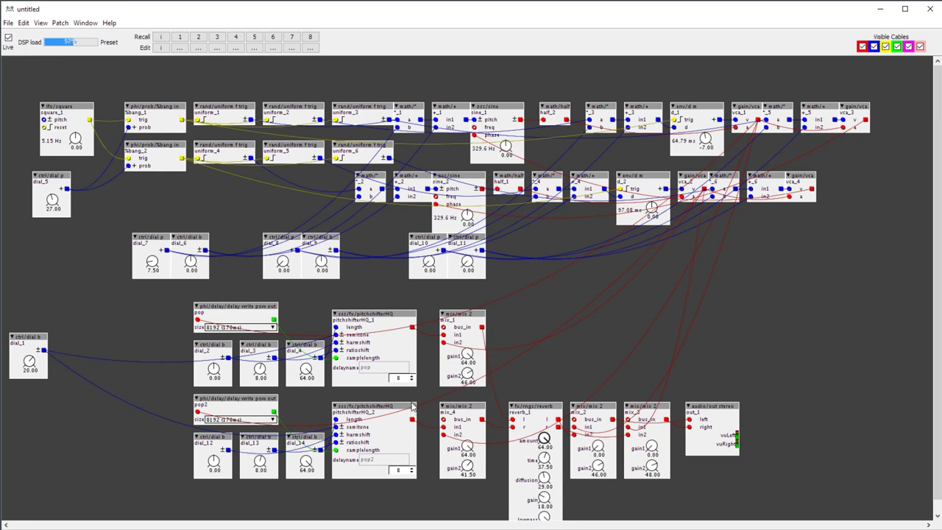
Set mix_4 gain2 to 40, mix_1 gain2 to 45.5 and dial_1 to -12
{"action": "left_click_drag", "start_coordinate": [467, 466], "coordinate": [468, 469]}
{"action": "left_click_drag", "start_coordinate": [469, 373], "coordinate": [470, 376]}
{"action": "left_click_drag", "start_coordinate": [33, 369], "coordinate": [32, 364]}
{"action": "left_click_drag", "start_coordinate": [29, 360], "coordinate": [30, 360]}
Set dial_8 to 28.5, dial_9 to -26, dial_6 to 18 and dial_7 to 20.5
{"action": "left_click_drag", "start_coordinate": [283, 263], "coordinate": [321, 279]}
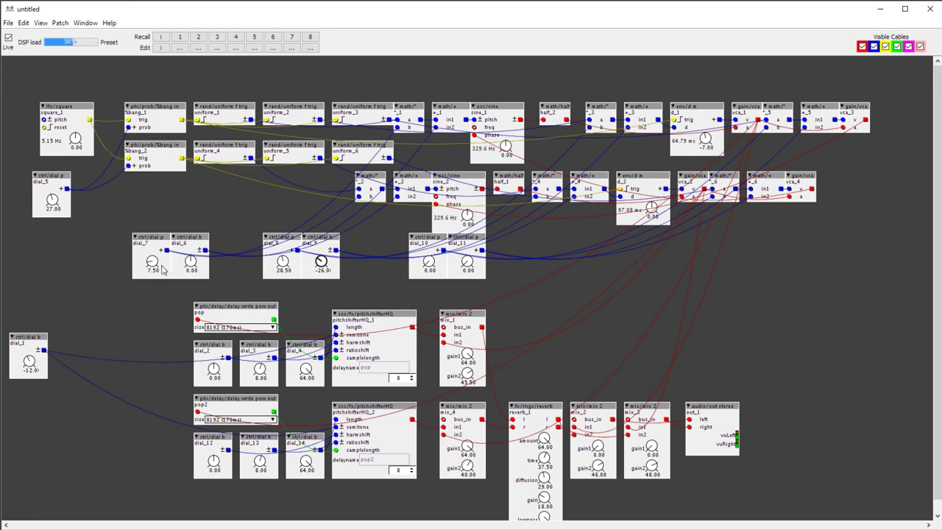
{"action": "left_click_drag", "start_coordinate": [191, 261], "coordinate": [152, 253]}
Set gain1 to 30 on mix_2 and 27 on mix_3, dial_10 to 29.5 and dial_11 to 35.5
{"action": "left_click_drag", "start_coordinate": [598, 447], "coordinate": [651, 447]}
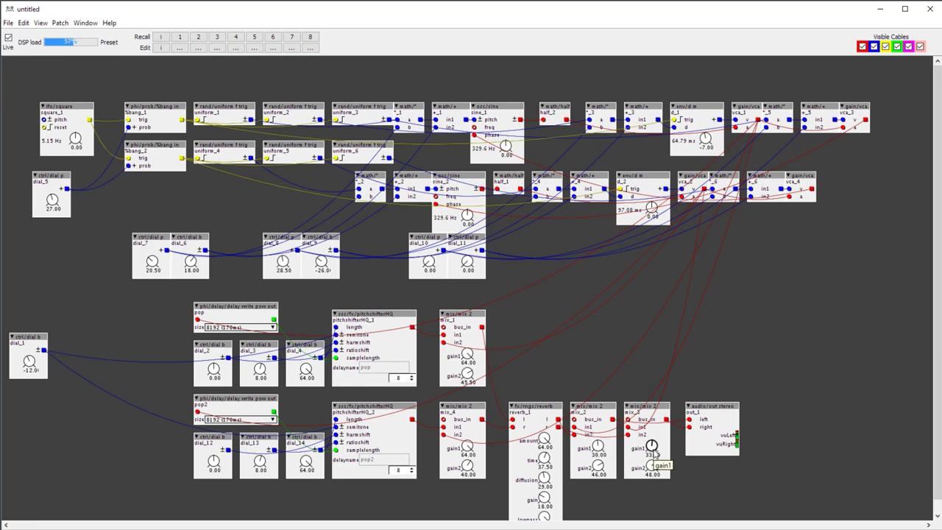
{"action": "left_click_drag", "start_coordinate": [647, 452], "coordinate": [646, 459]}
{"action": "mouse_move", "coordinate": [429, 262]}
{"action": "left_mouse_down"}
{"action": "mouse_move", "coordinate": [429, 247]}
{"action": "mouse_move", "coordinate": [468, 253]}
{"action": "mouse_move", "coordinate": [428, 267]}
{"action": "mouse_move", "coordinate": [468, 254]}
{"action": "mouse_move", "coordinate": [429, 256]}
{"action": "left_mouse_up"}
Set dial_5 to 34.5, dial_7 to 33, mix_3 gain1 to 46.5 and mix_2 gain1 to 55
{"action": "left_click", "coordinate": [53, 199]}
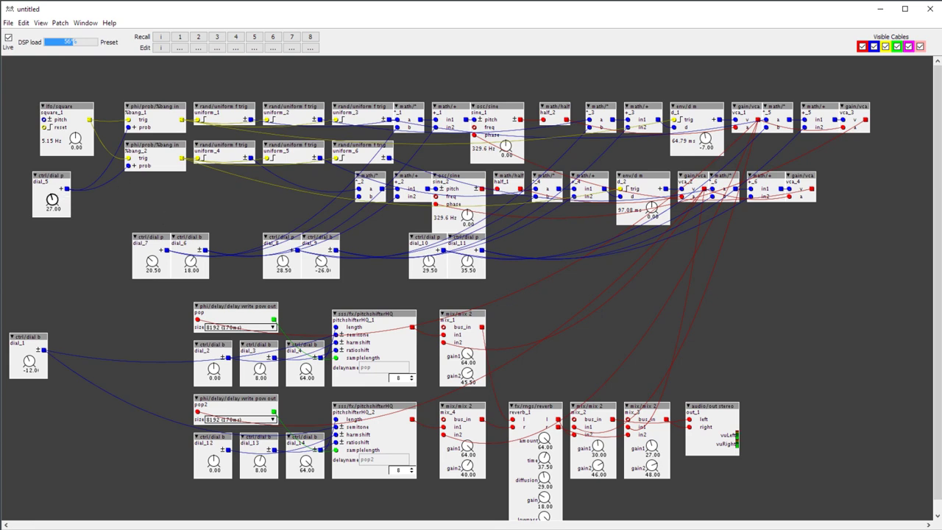
{"action": "left_click_drag", "start_coordinate": [152, 261], "coordinate": [152, 252]}
{"action": "left_click", "coordinate": [651, 445]}
{"action": "left_click_drag", "start_coordinate": [651, 445], "coordinate": [651, 439]}
{"action": "left_click_drag", "start_coordinate": [597, 445], "coordinate": [597, 440]}
Set dial_8 to 49.5, dial_9 to 21, dial_10 to 34 and dial_11 to 38.5
{"action": "mouse_move", "coordinate": [321, 261]}
{"action": "left_mouse_down"}
{"action": "mouse_move", "coordinate": [282, 258]}
{"action": "mouse_move", "coordinate": [341, 268]}
{"action": "mouse_move", "coordinate": [298, 269]}
{"action": "mouse_move", "coordinate": [317, 270]}
{"action": "left_mouse_up"}
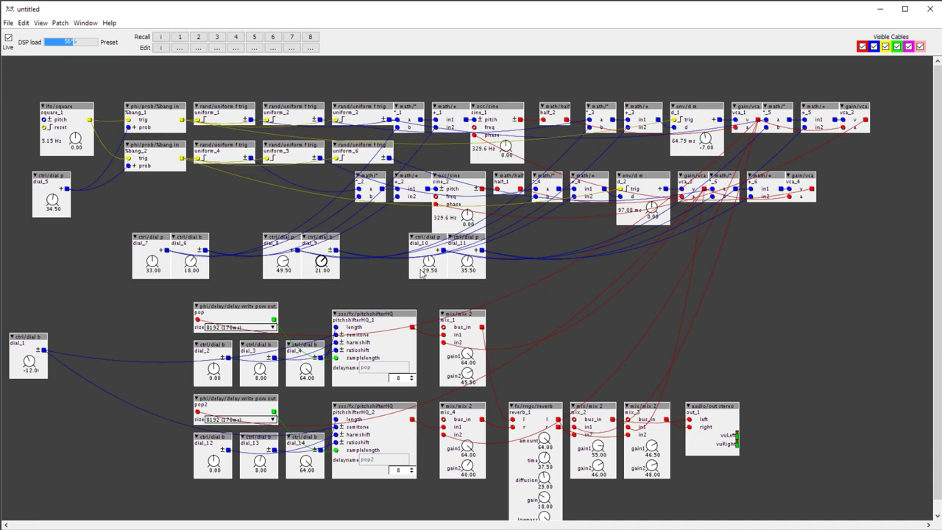
{"action": "left_click_drag", "start_coordinate": [421, 273], "coordinate": [459, 274]}
Set the reverb's time to 48.5, diffusion to 50.5, gain to 15 and lowpass to 34.5, and mix_2 gain2 to 39.5
{"action": "scroll", "coordinate": [559, 469], "scroll_direction": "down", "scroll_amount": 1}
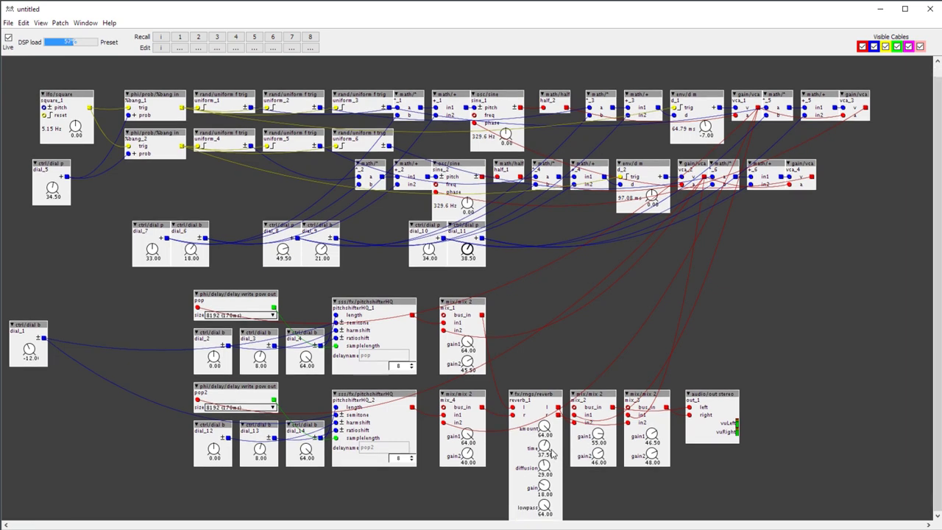
{"action": "left_click_drag", "start_coordinate": [548, 448], "coordinate": [544, 519]}
{"action": "left_click_drag", "start_coordinate": [544, 486], "coordinate": [544, 475]}
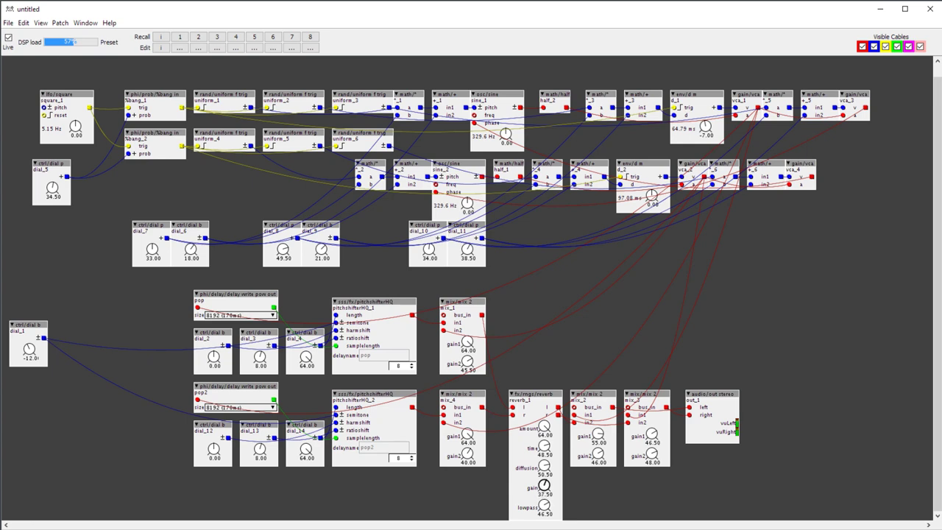
{"action": "left_click_drag", "start_coordinate": [543, 507], "coordinate": [543, 487]}
{"action": "left_click_drag", "start_coordinate": [597, 452], "coordinate": [597, 454]}
Raise the square LFO's pitch to 64 and set dial_7 to 19
{"action": "left_click_drag", "start_coordinate": [75, 127], "coordinate": [75, 122]}
{"action": "left_click_drag", "start_coordinate": [75, 126], "coordinate": [75, 107]}
{"action": "left_click_drag", "start_coordinate": [153, 249], "coordinate": [152, 259]}
{"action": "left_click_drag", "start_coordinate": [75, 126], "coordinate": [75, 125]}
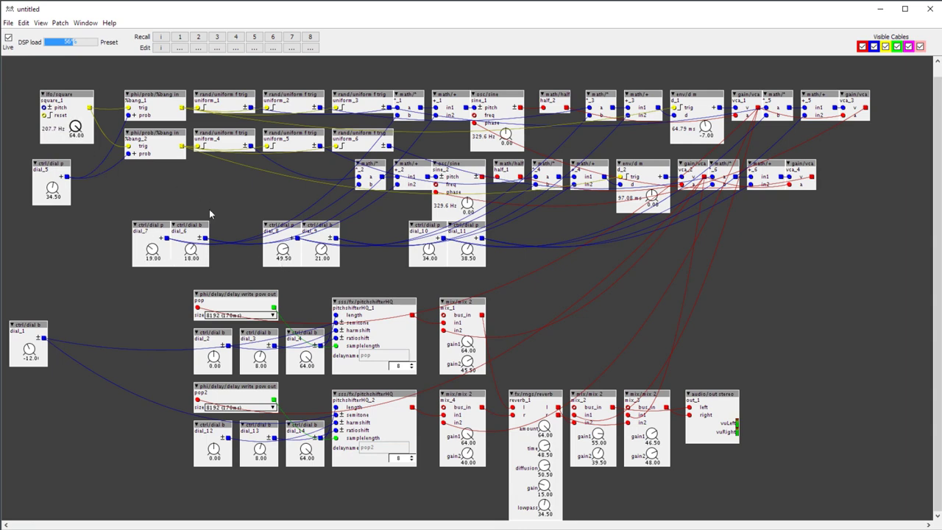
Set dial_6 to -3 and the square LFO's pitch to 21, and take the patch offline
{"action": "left_click_drag", "start_coordinate": [191, 248], "coordinate": [190, 259]}
{"action": "left_click_drag", "start_coordinate": [75, 127], "coordinate": [75, 109]}
{"action": "left_click_drag", "start_coordinate": [76, 131], "coordinate": [76, 133]}
{"action": "left_click", "coordinate": [8, 37]}
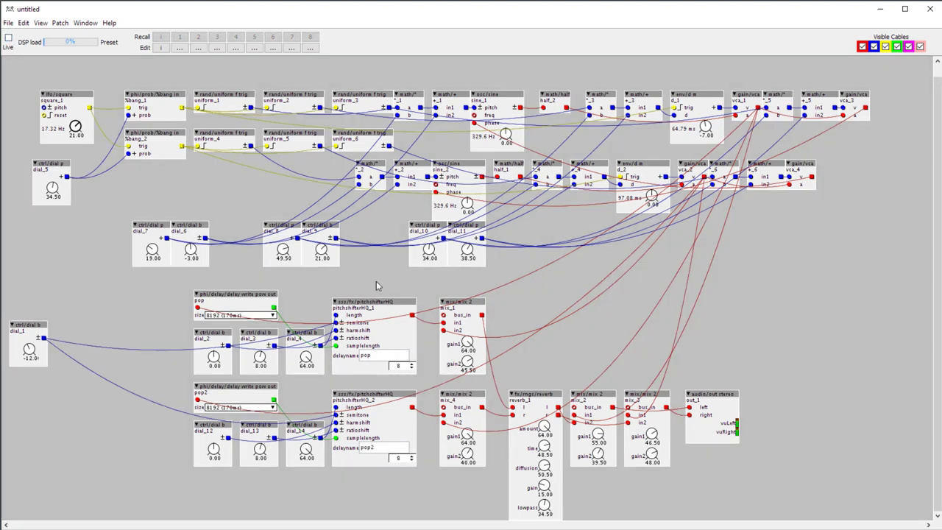
Replace dial_1 by feeding pitchshifterHQ_1's semitone from +_2 and pitchshifterHQ_2's semitone from +_1, and set the patch live
{"action": "left_click_drag", "start_coordinate": [16, 297], "coordinate": [27, 384]}
{"action": "key", "text": "Delete"}
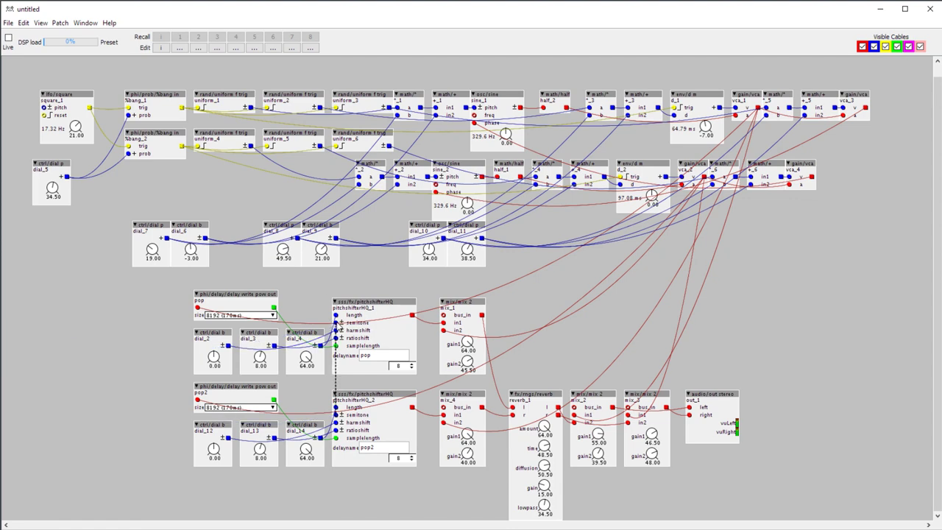
{"action": "left_click_drag", "start_coordinate": [336, 322], "coordinate": [335, 182]}
{"action": "left_click_drag", "start_coordinate": [209, 166], "coordinate": [427, 178]}
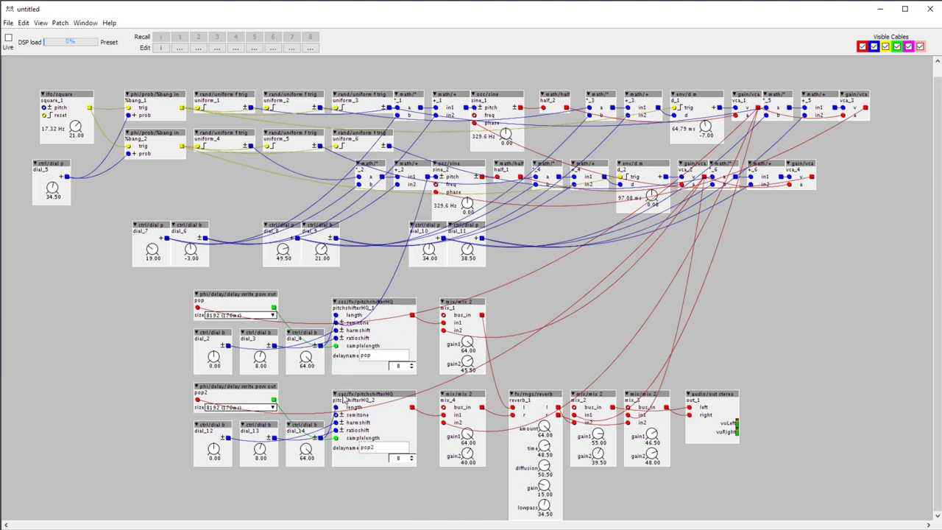
{"action": "left_click_drag", "start_coordinate": [337, 414], "coordinate": [465, 109]}
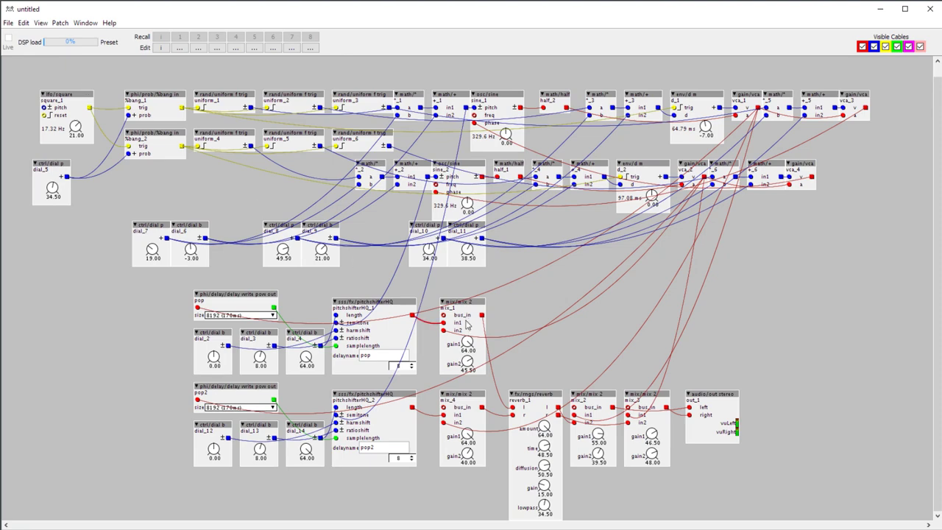
{"action": "key", "text": "ctrl+l"}
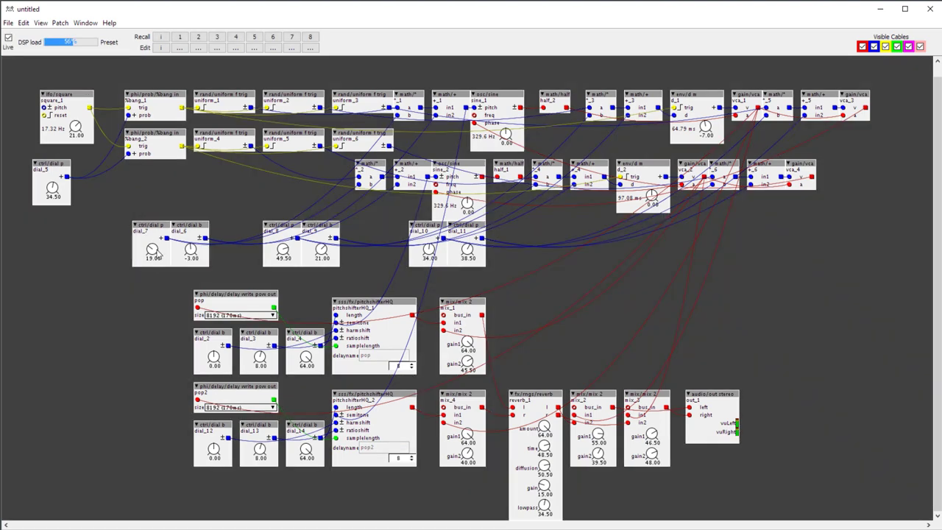
Set dial_6 to -6, the square LFO's pitch to -13, dial_5 to 42.5 and dial_7 to 27.5
{"action": "left_click_drag", "start_coordinate": [190, 258], "coordinate": [177, 264]}
{"action": "left_click_drag", "start_coordinate": [75, 128], "coordinate": [72, 154]}
{"action": "left_click_drag", "start_coordinate": [57, 186], "coordinate": [71, 203]}
{"action": "left_click_drag", "start_coordinate": [194, 252], "coordinate": [97, 224]}
{"action": "left_click_drag", "start_coordinate": [53, 188], "coordinate": [51, 188]}
Set dial_10 to 19, dial_11 to 22.5 and the reverb's gain to 9, and take the patch offline
{"action": "left_click_drag", "start_coordinate": [470, 256], "coordinate": [548, 497]}
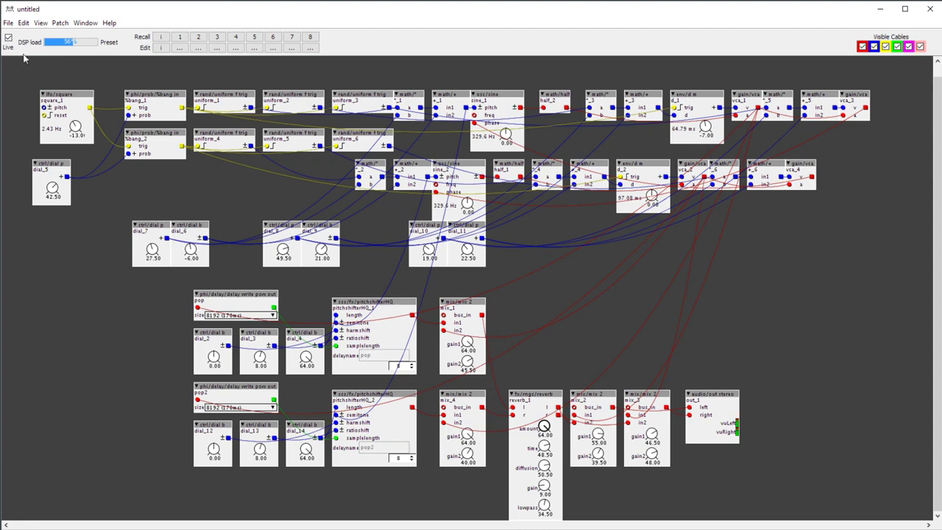
{"action": "left_click", "coordinate": [8, 37]}
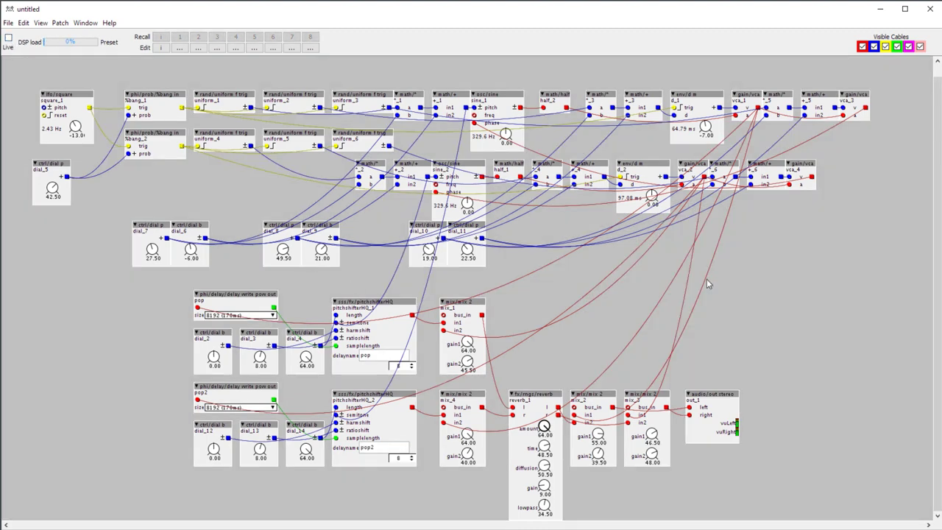